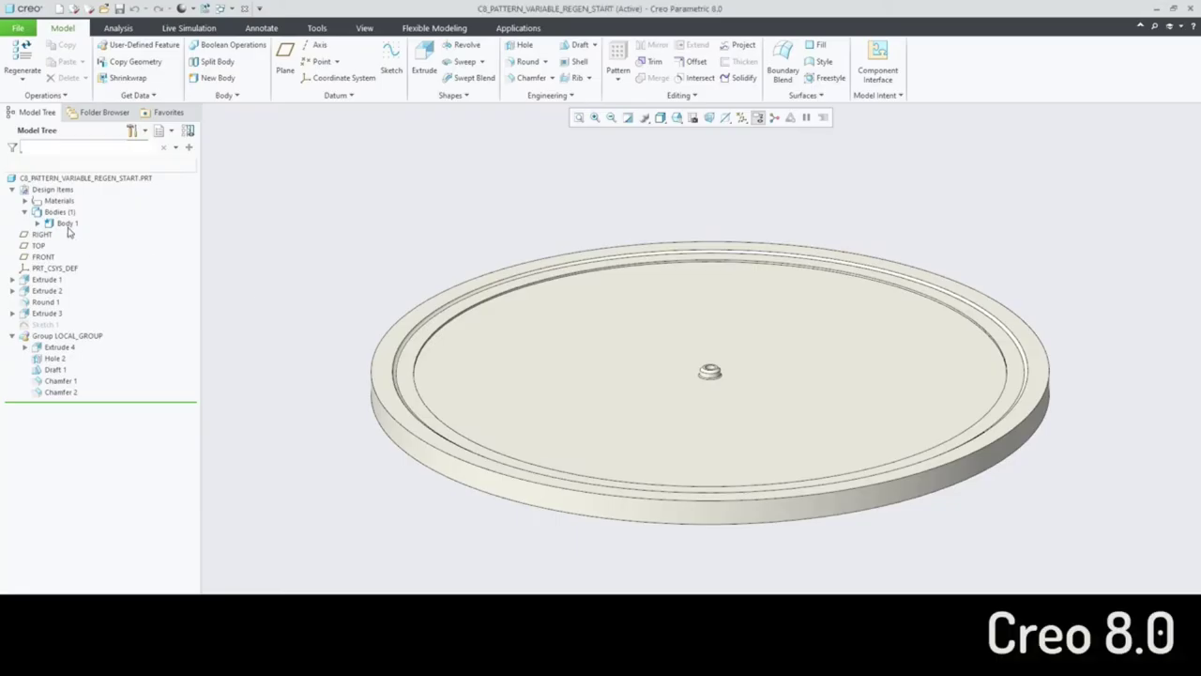
- Select the LOCAL_GROUP boss group and start a geometry pattern of it
{"action": "left_click", "coordinate": [68, 227]}
{"action": "left_click", "coordinate": [93, 338]}
{"action": "left_click", "coordinate": [110, 296]}
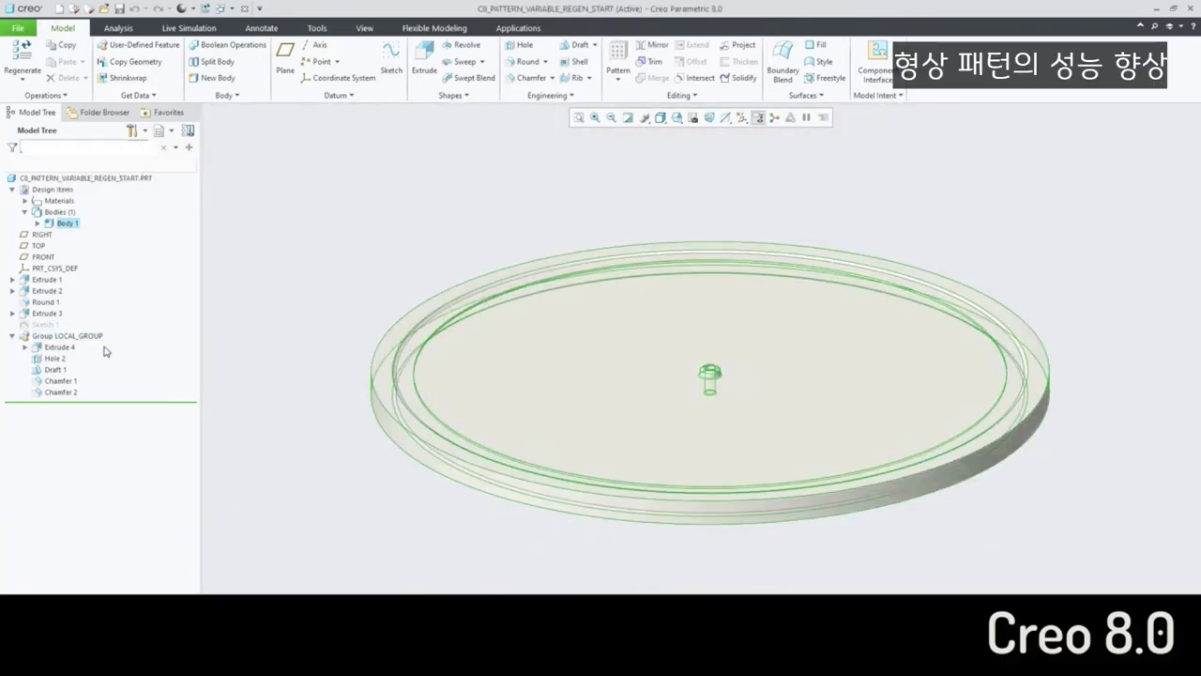
{"action": "left_click", "coordinate": [68, 335]}
{"action": "left_click", "coordinate": [618, 71]}
{"action": "left_click", "coordinate": [632, 108]}
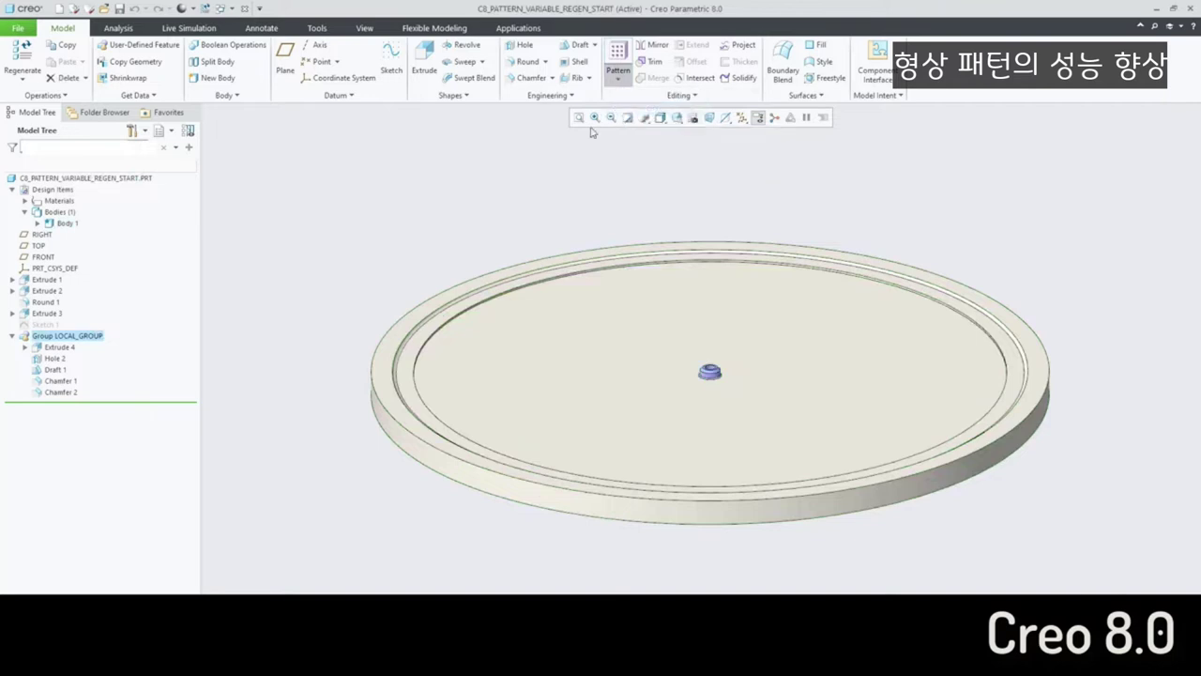
- Make it a fill pattern over Sketch 1 with 1.50 spacing
{"action": "left_click", "coordinate": [70, 77]}
{"action": "left_click", "coordinate": [75, 139]}
{"action": "left_click", "coordinate": [48, 326]}
{"action": "double_click", "coordinate": [298, 58]}
{"action": "type", "text": "1.5"}
{"action": "key", "text": "Return"}
- Set the pattern regeneration to Variable and finish the pattern
{"action": "left_click", "coordinate": [294, 96]}
{"action": "left_click", "coordinate": [419, 132]}
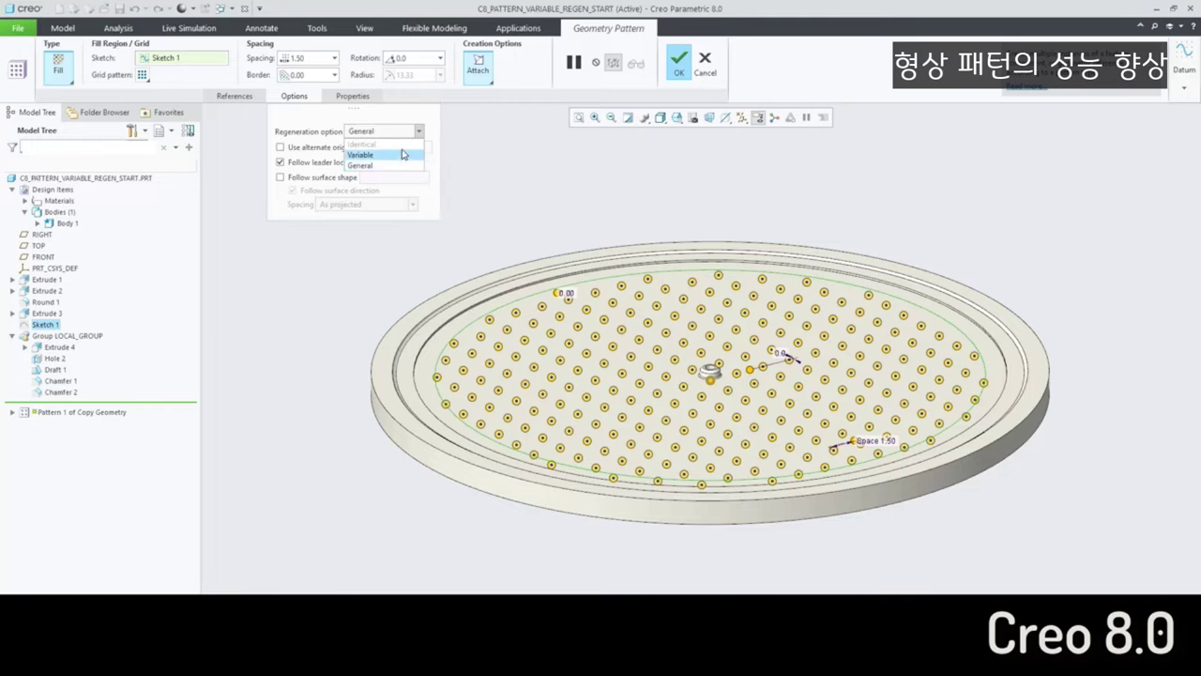
{"action": "left_click", "coordinate": [401, 155]}
{"action": "left_click", "coordinate": [679, 63]}
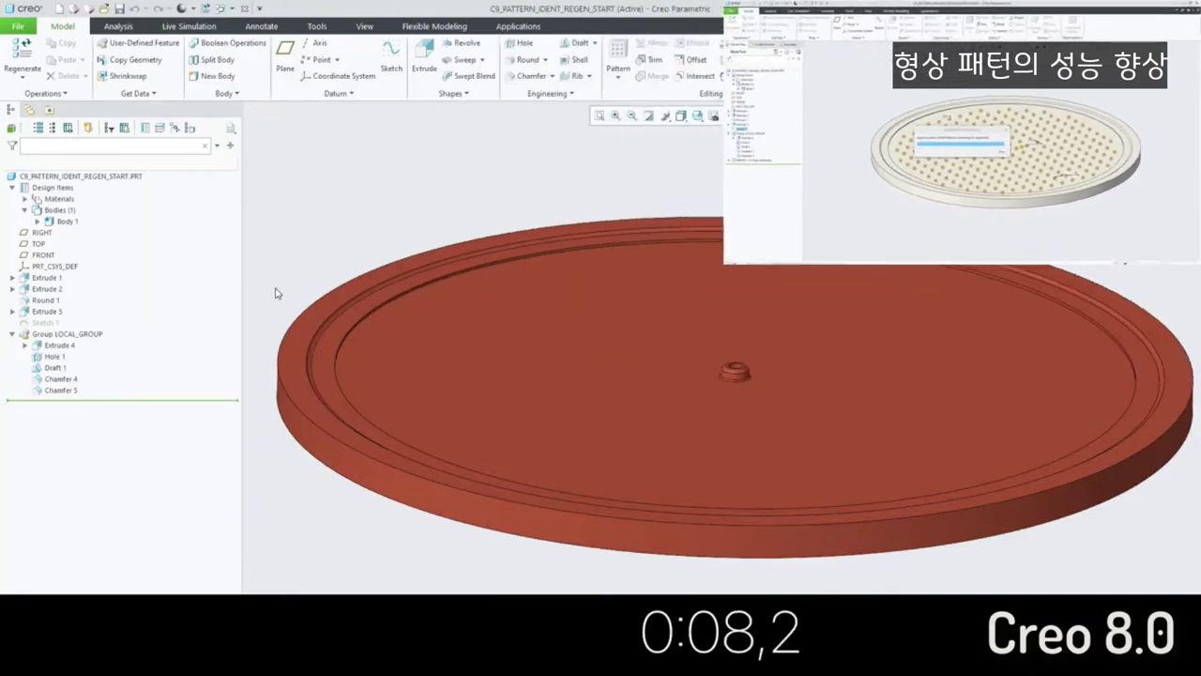
- Start a geometry fill pattern of LOCAL_GROUP over Sketch 1 with 1.50 spacing
{"action": "left_click", "coordinate": [22, 337]}
{"action": "left_click", "coordinate": [618, 77]}
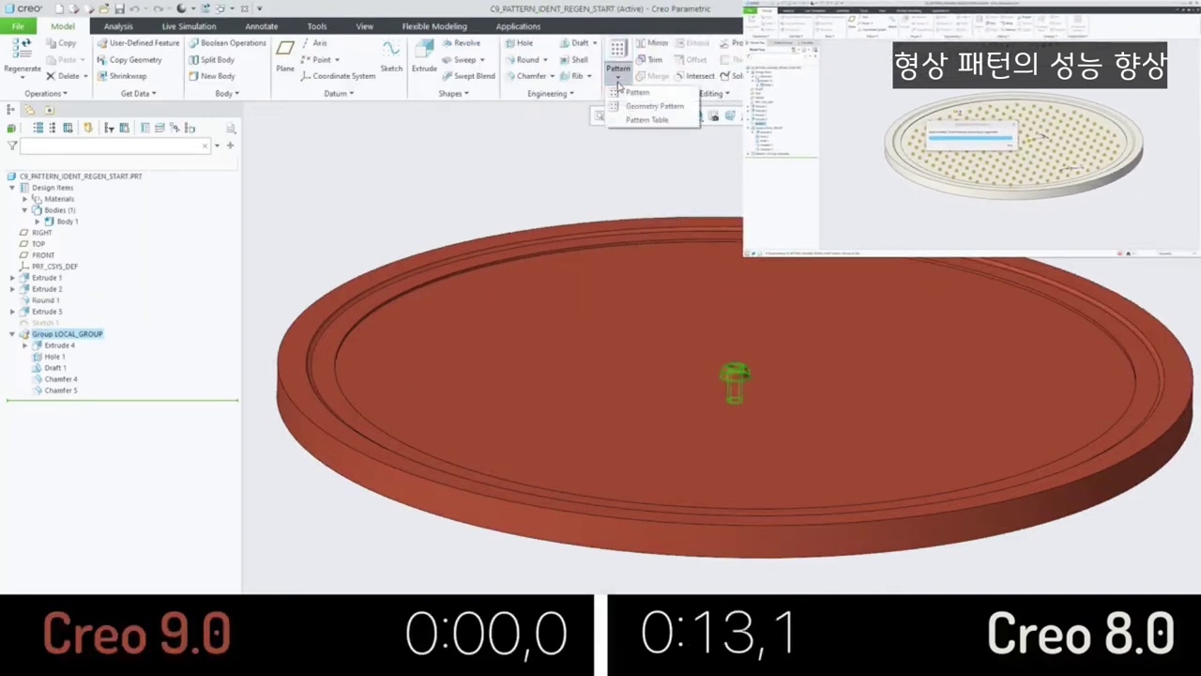
{"action": "left_click", "coordinate": [625, 108]}
{"action": "left_click", "coordinate": [60, 65]}
{"action": "left_click", "coordinate": [68, 135]}
{"action": "type", "text": "1.5"}
{"action": "key", "text": "Return"}
- Set the regeneration option to Identical and complete the pattern
{"action": "left_click", "coordinate": [335, 93]}
{"action": "left_click", "coordinate": [410, 131]}
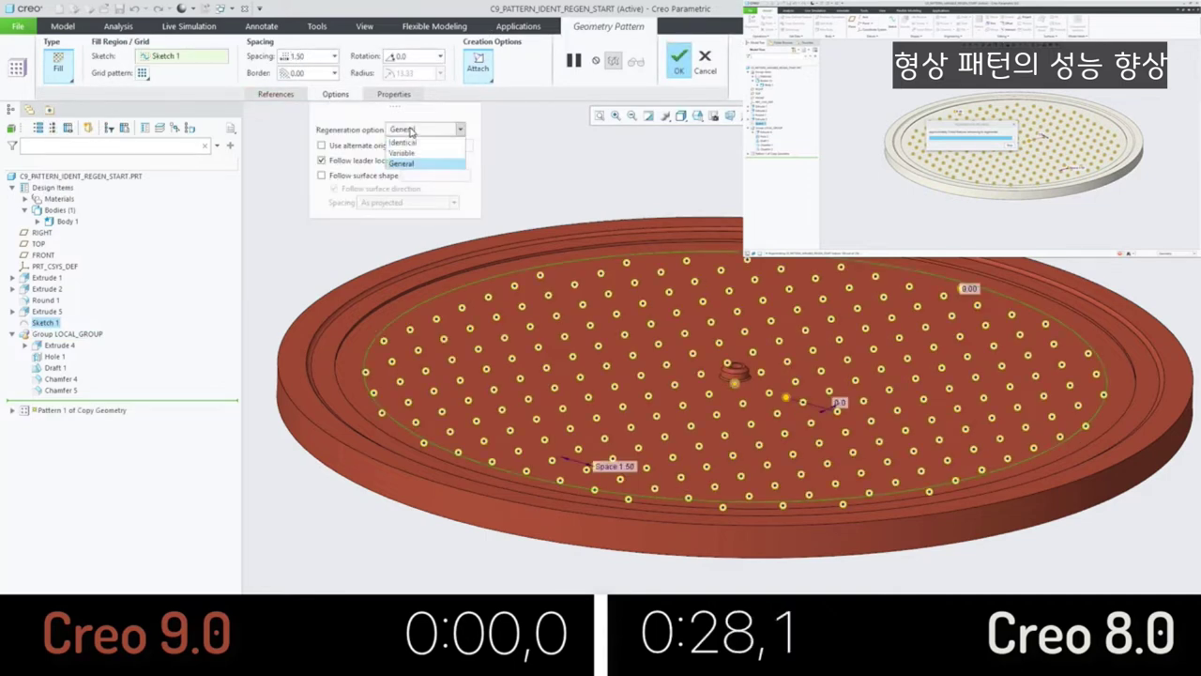
{"action": "left_click", "coordinate": [403, 142]}
{"action": "left_click", "coordinate": [678, 58]}
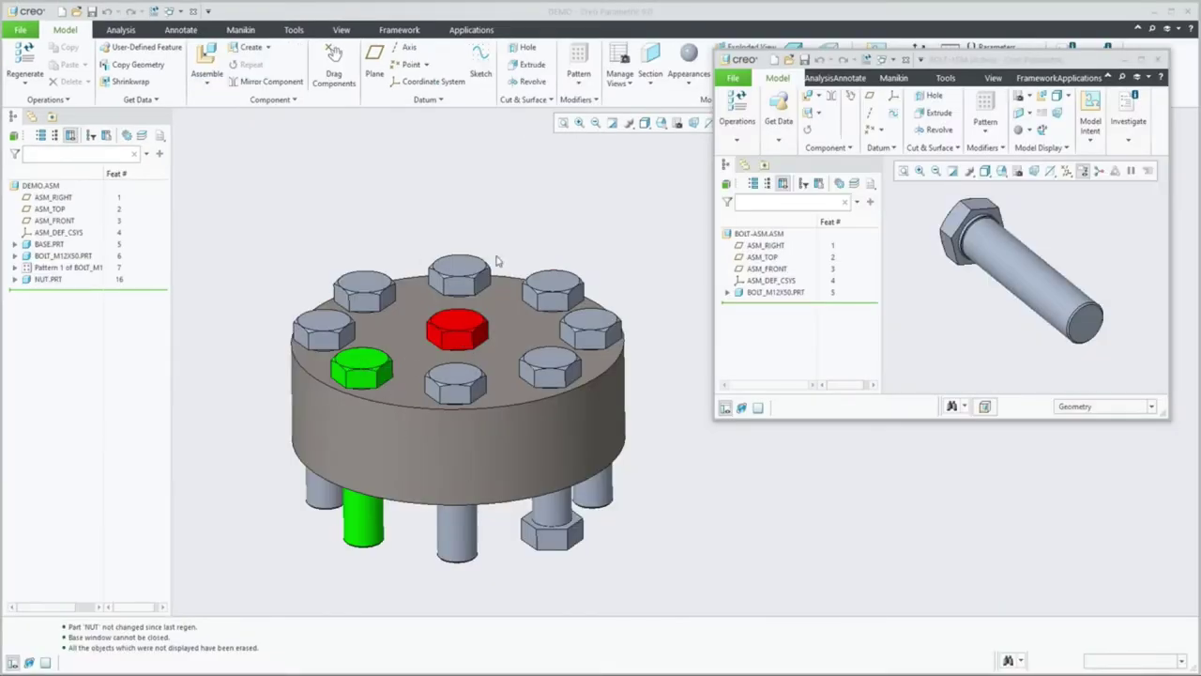
- Review the DEMO assembly, then the BOLT_M12X50 part inside the BOLT-ASM window
{"action": "left_click", "coordinate": [555, 523]}
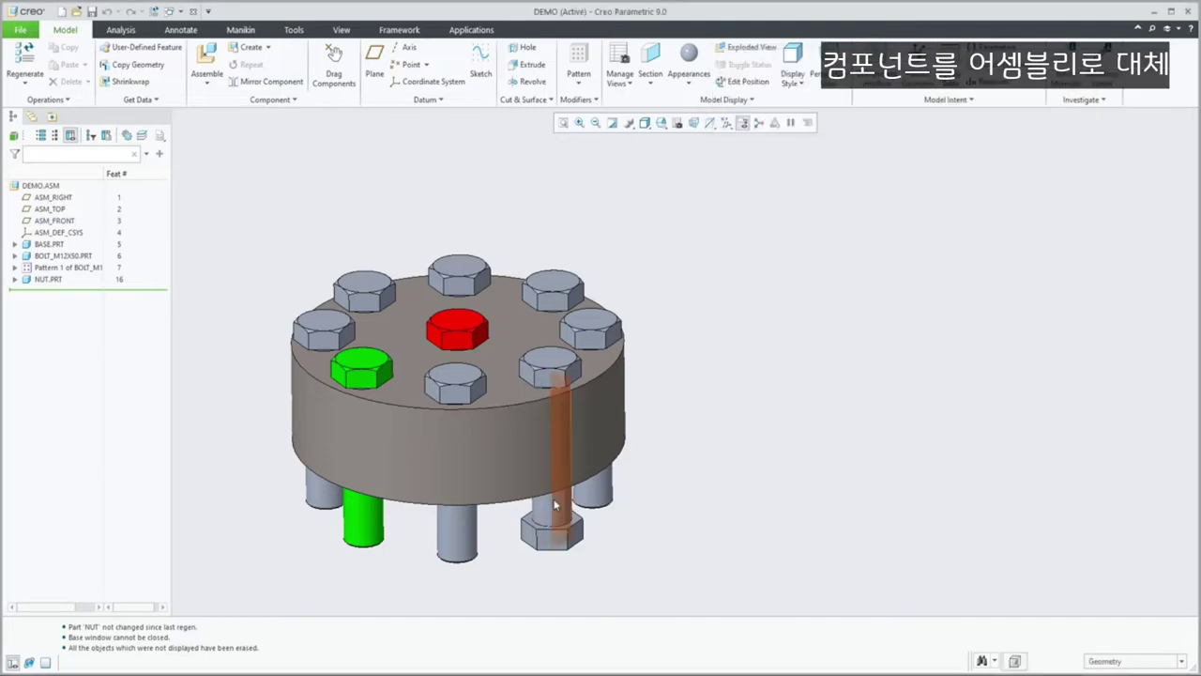
{"action": "middle_click_drag", "start_coordinate": [555, 524], "coordinate": [557, 533]}
{"action": "key", "text": "ctrl+d"}
{"action": "left_click", "coordinate": [169, 11]}
{"action": "left_click", "coordinate": [206, 43]}
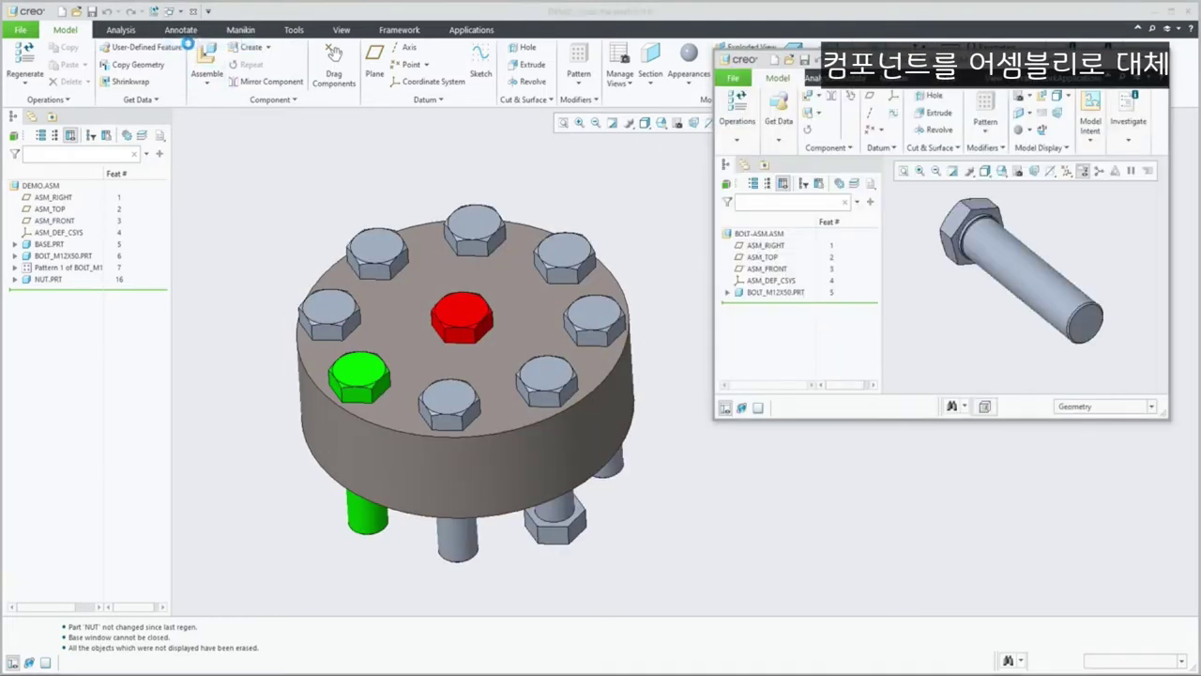
{"action": "left_click", "coordinate": [771, 293]}
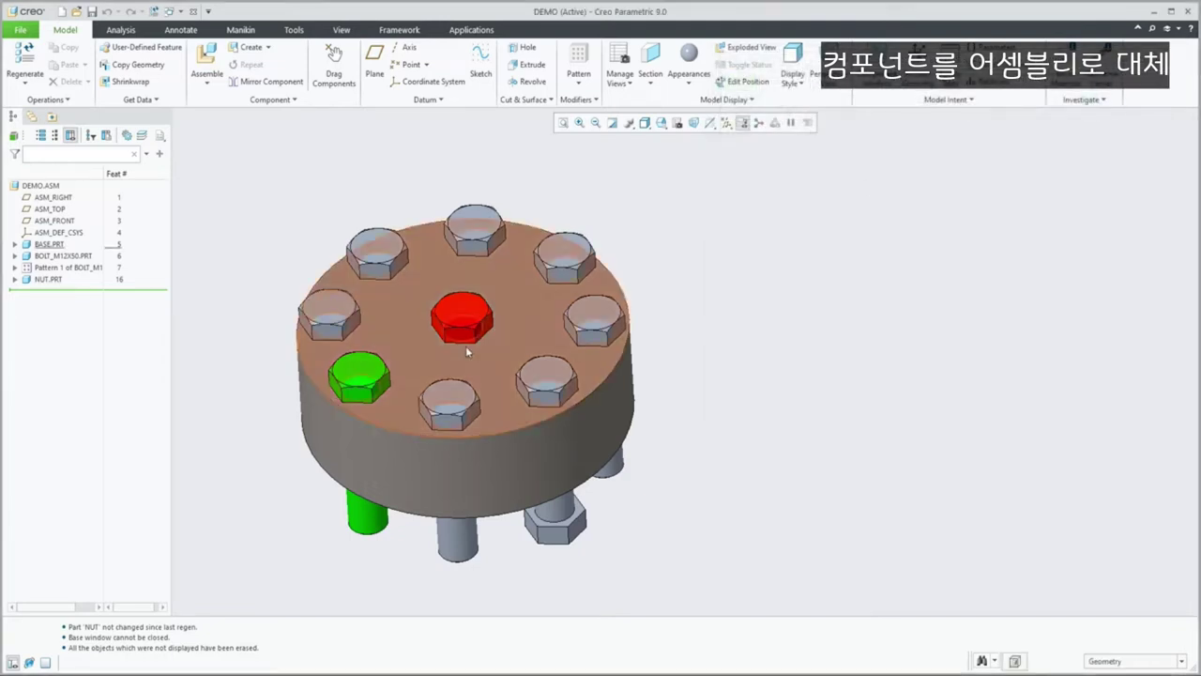
- Replace the red centre bolt with bolt-asm.asm as the assembly containing it
{"action": "left_click", "coordinate": [469, 317]}
{"action": "right_click", "coordinate": [475, 319]}
{"action": "left_click", "coordinate": [504, 360]}
{"action": "left_click", "coordinate": [962, 328]}
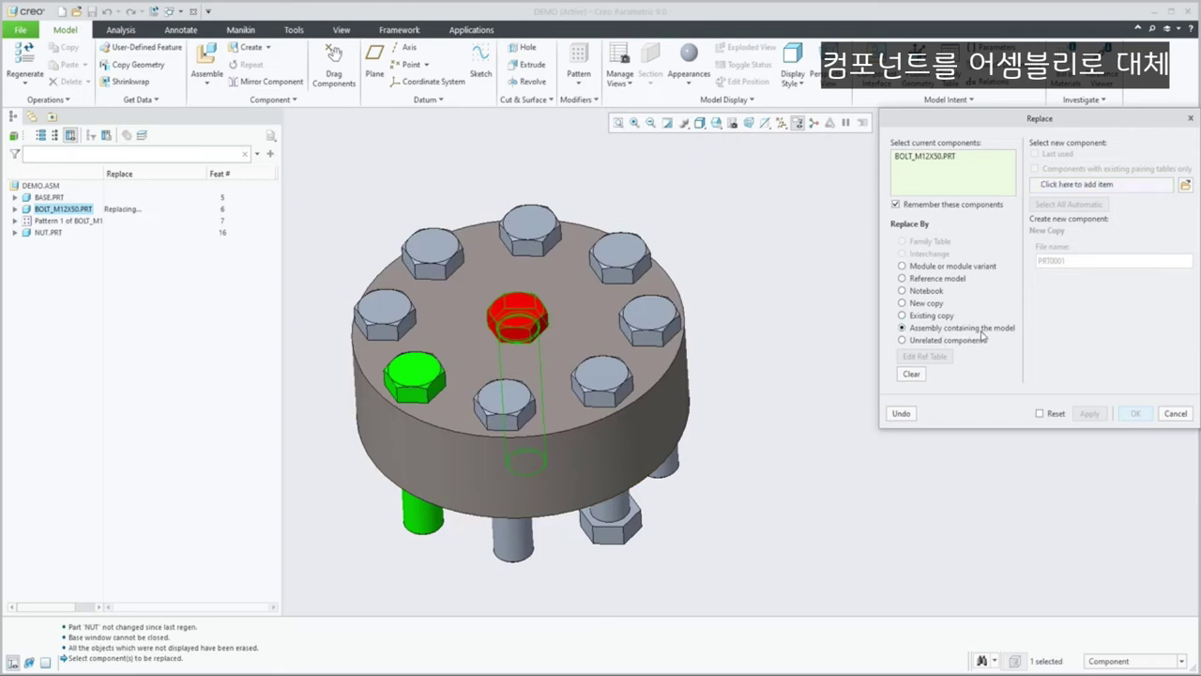
{"action": "left_click", "coordinate": [1185, 185]}
{"action": "left_click", "coordinate": [283, 205]}
{"action": "left_click", "coordinate": [523, 436]}
{"action": "left_click", "coordinate": [1135, 413]}
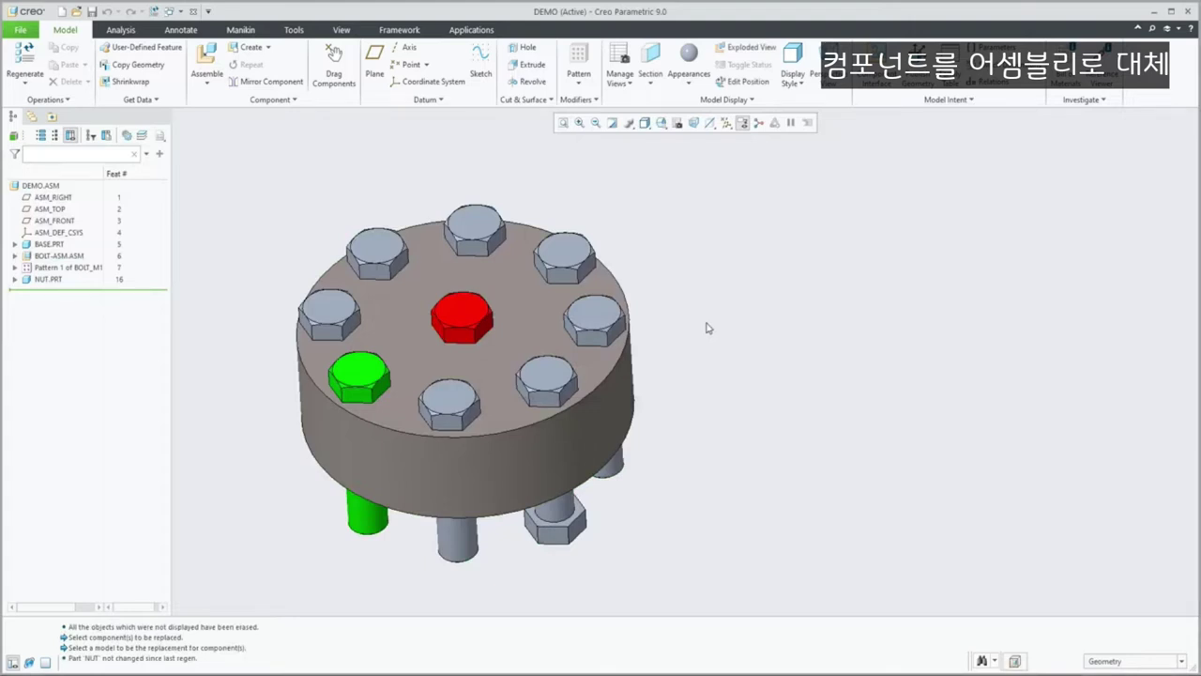
{"action": "left_click", "coordinate": [15, 268]}
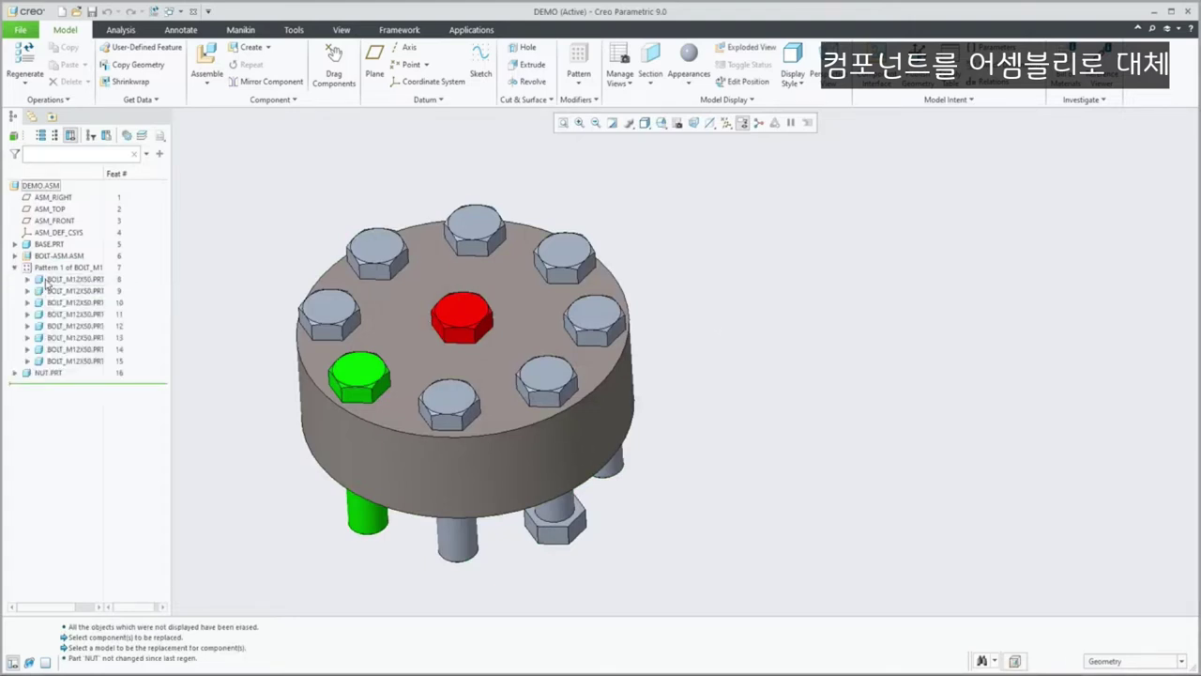
- Replace the patterned bolts with BOLT-ASM.ASM as the assembly containing the model
{"action": "right_click", "coordinate": [46, 278]}
{"action": "left_click", "coordinate": [71, 303]}
{"action": "left_click", "coordinate": [965, 328]}
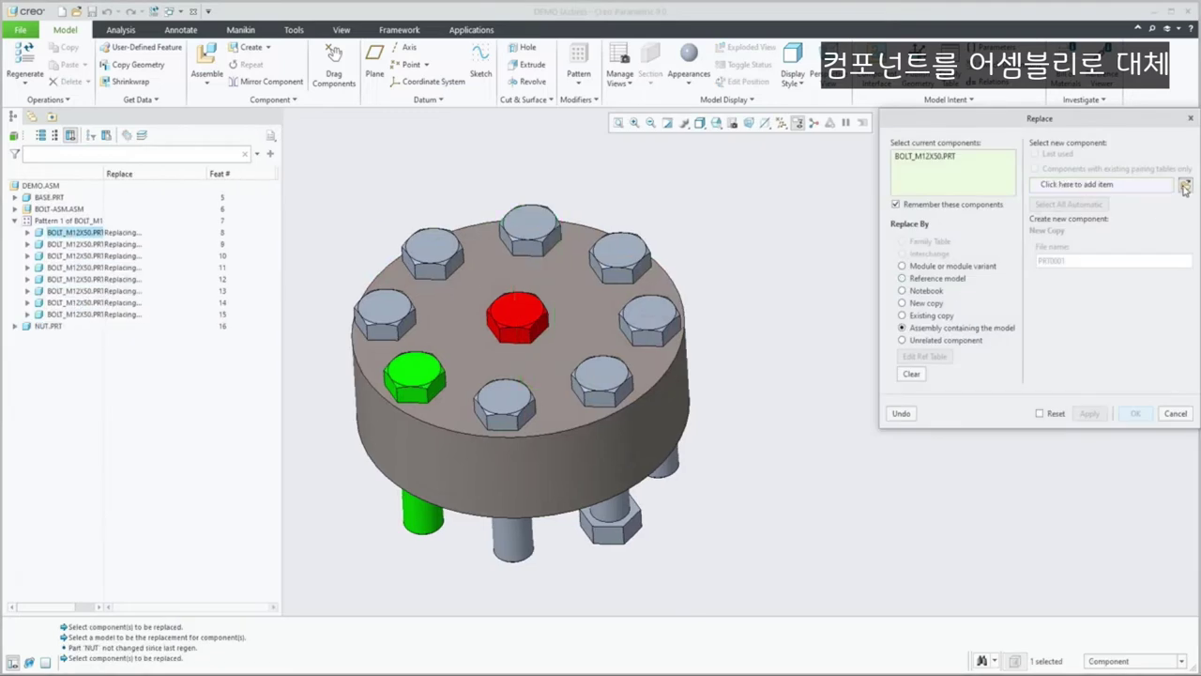
{"action": "left_click", "coordinate": [1185, 185]}
{"action": "double_click", "coordinate": [313, 205]}
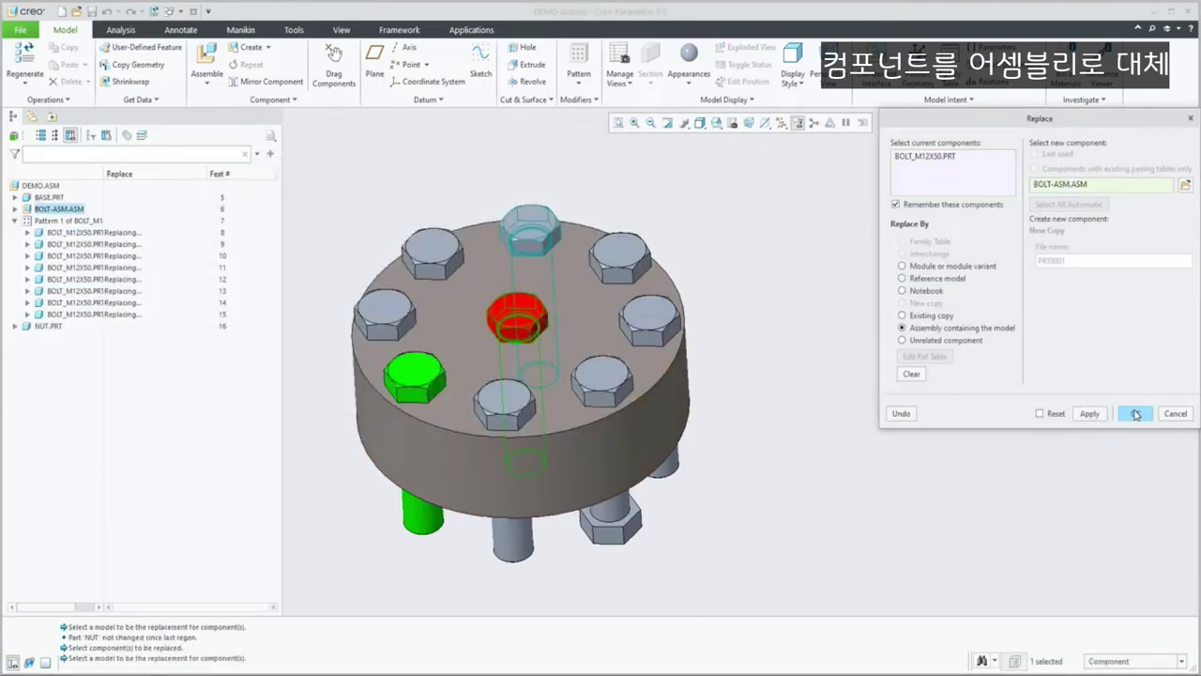
{"action": "left_click", "coordinate": [1134, 414]}
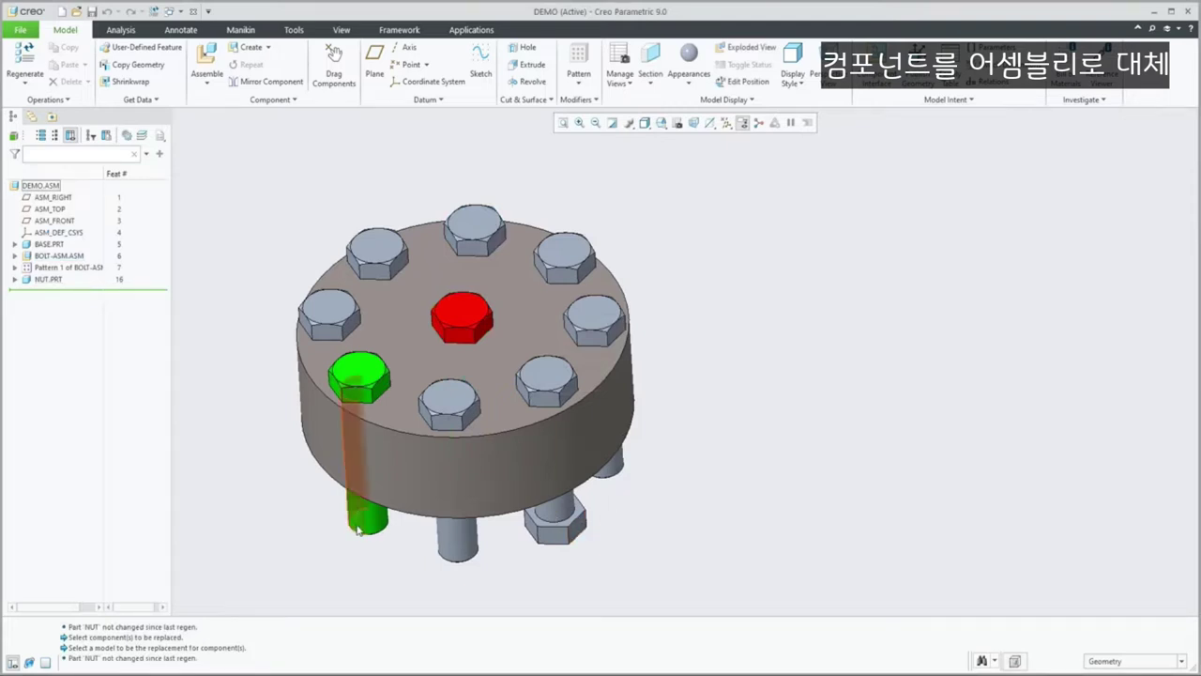
- Redefine the lower nut's placement against the new bolt and accept it
{"action": "left_click", "coordinate": [14, 267]}
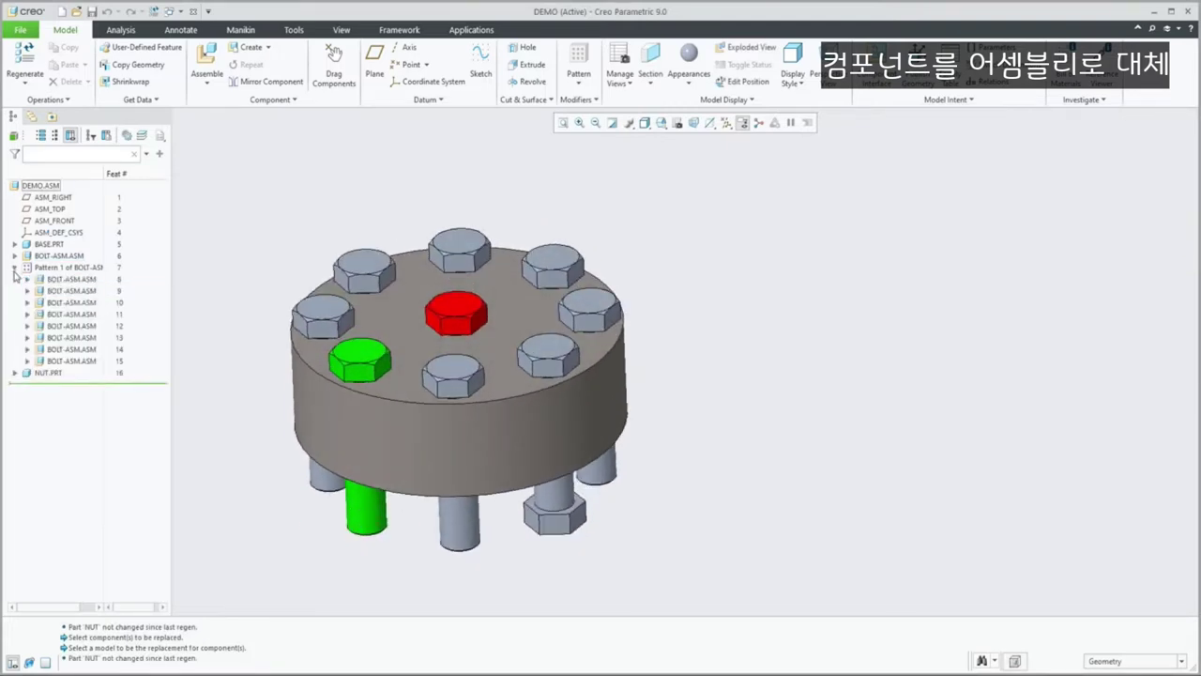
{"action": "left_click", "coordinate": [27, 278]}
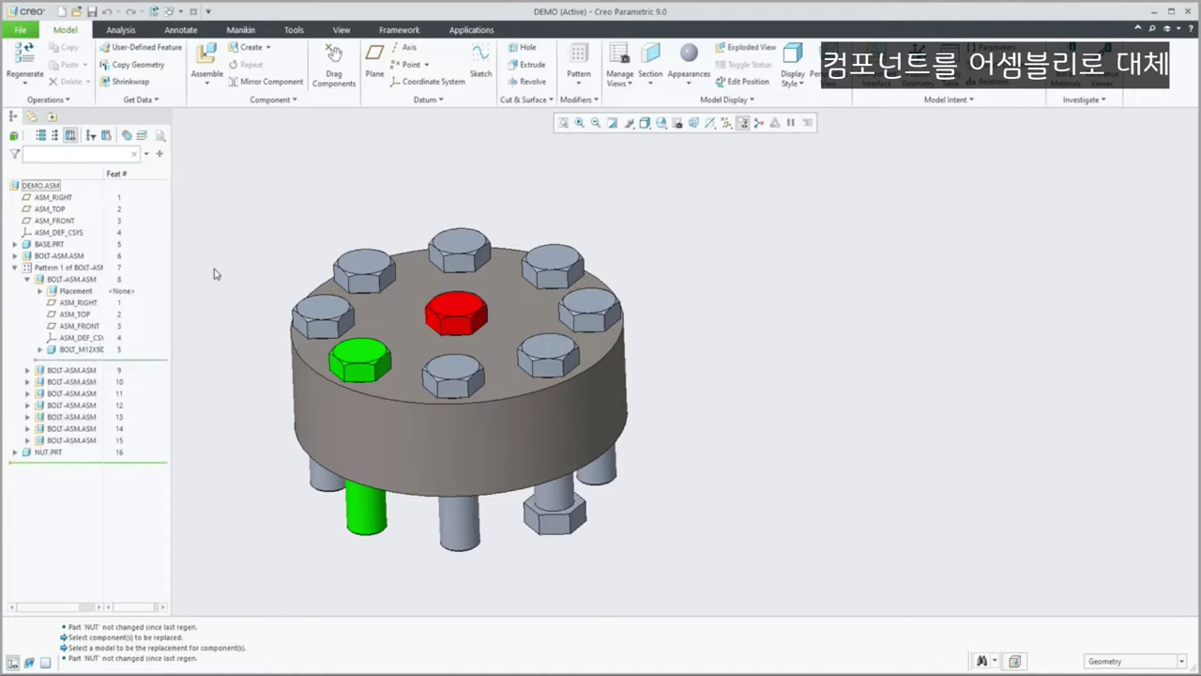
{"action": "left_click", "coordinate": [555, 514]}
{"action": "left_click", "coordinate": [575, 438]}
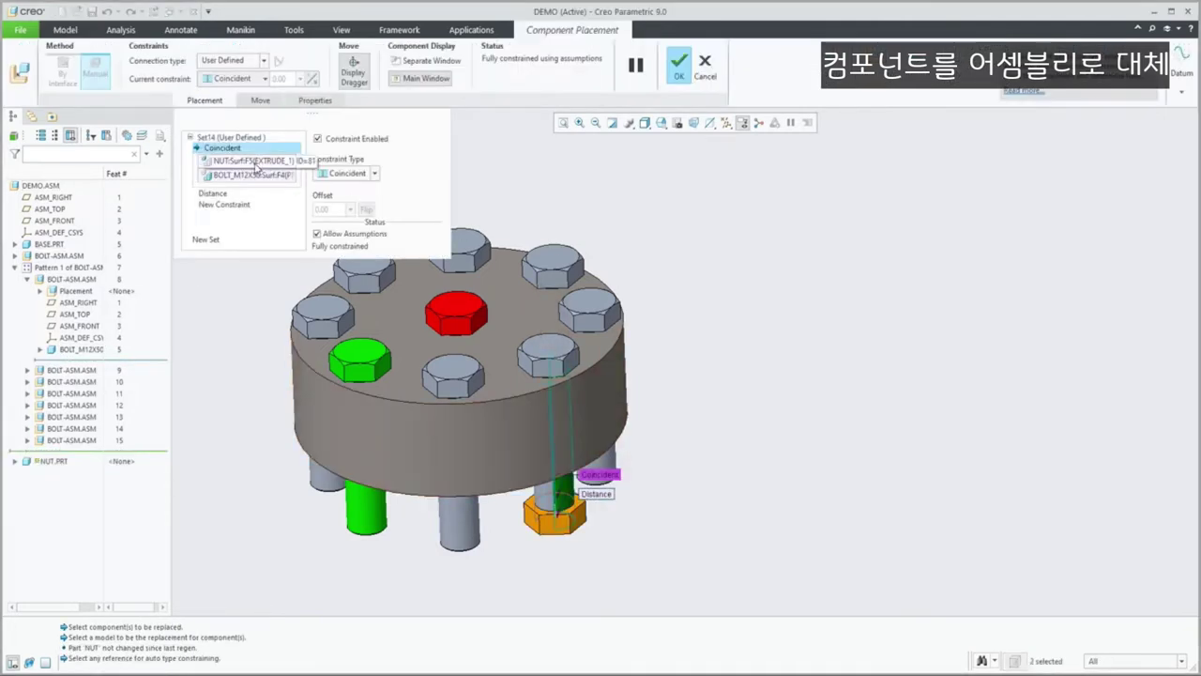
{"action": "mouse_move", "coordinate": [512, 385]}
{"action": "middle_mouse_down"}
{"action": "mouse_move", "coordinate": [469, 351]}
{"action": "mouse_move", "coordinate": [507, 387]}
{"action": "middle_mouse_up"}
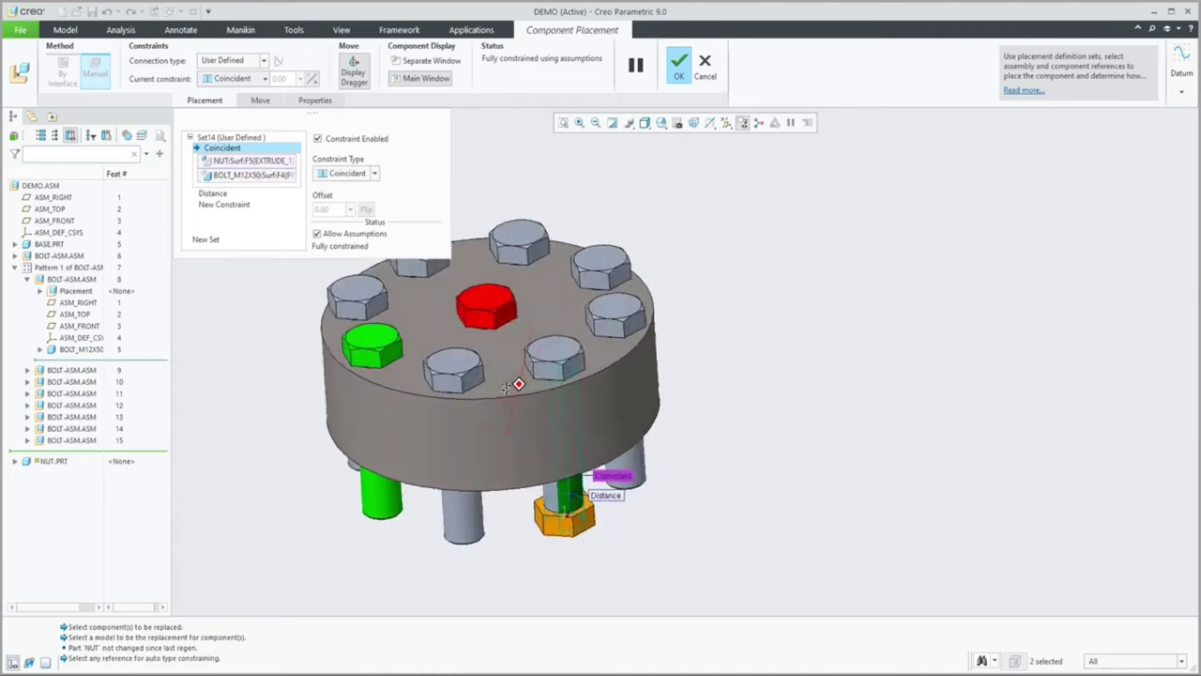
{"action": "left_click", "coordinate": [679, 70]}
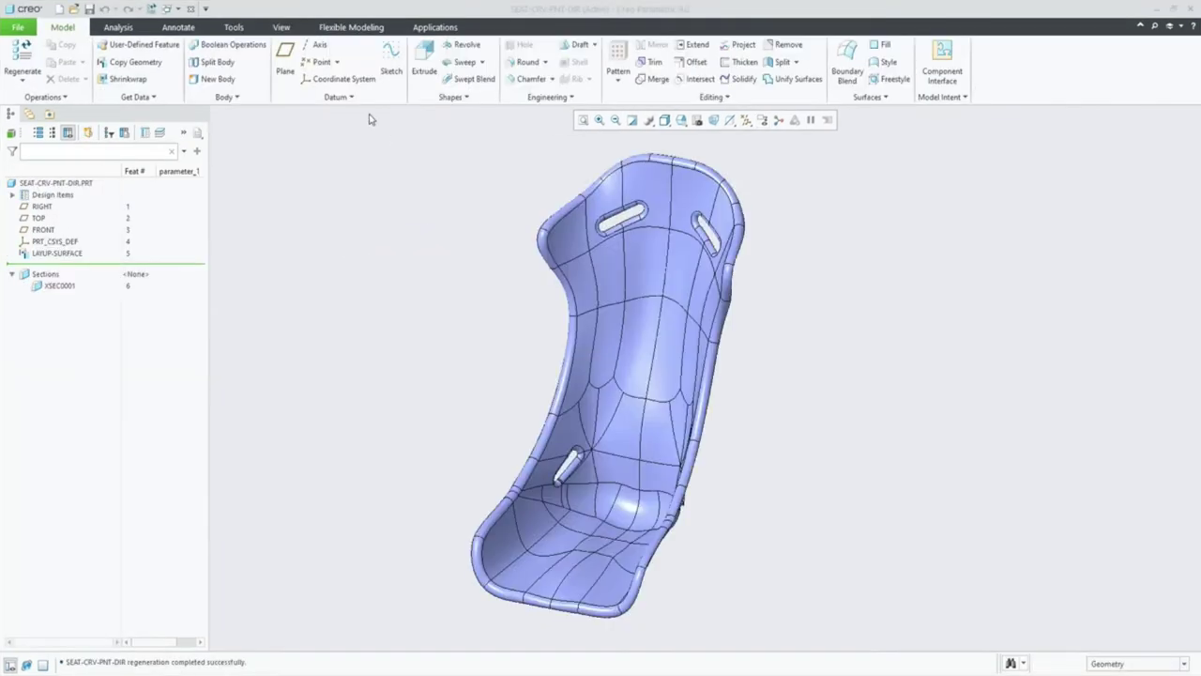
{"action": "left_click", "coordinate": [336, 97]}
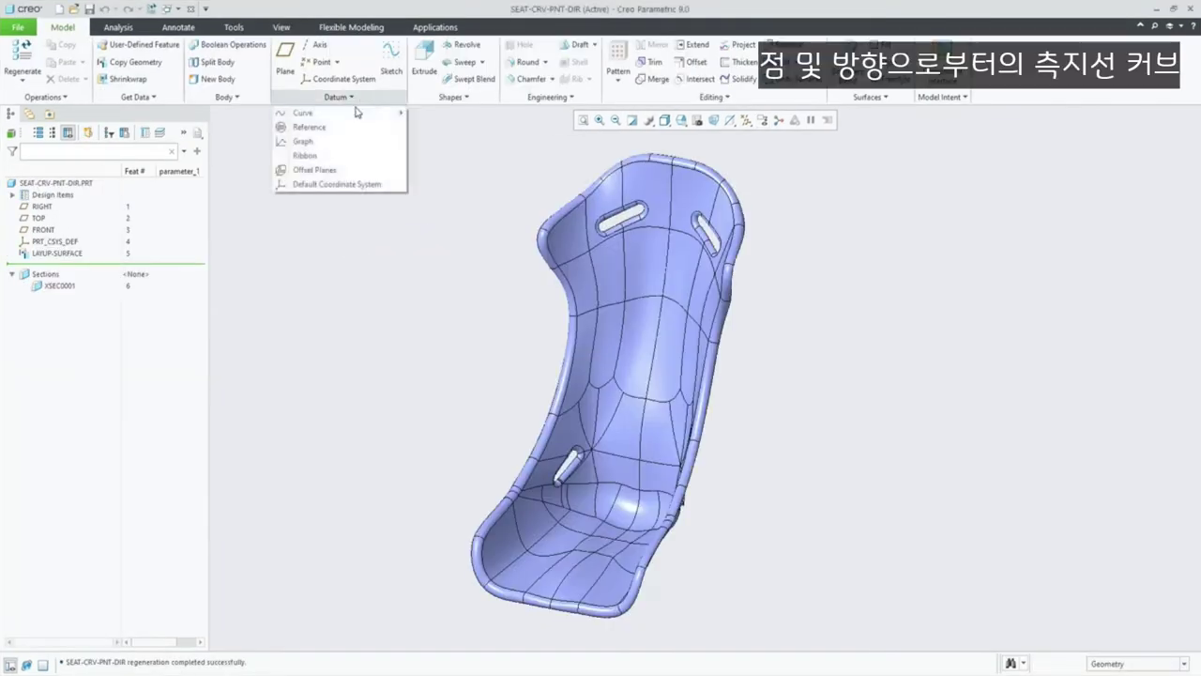
- Create a point-and-direction curve from the seat vertex on the quilt, directed by RIGHT at 85°
{"action": "mouse_move", "coordinate": [355, 113]}
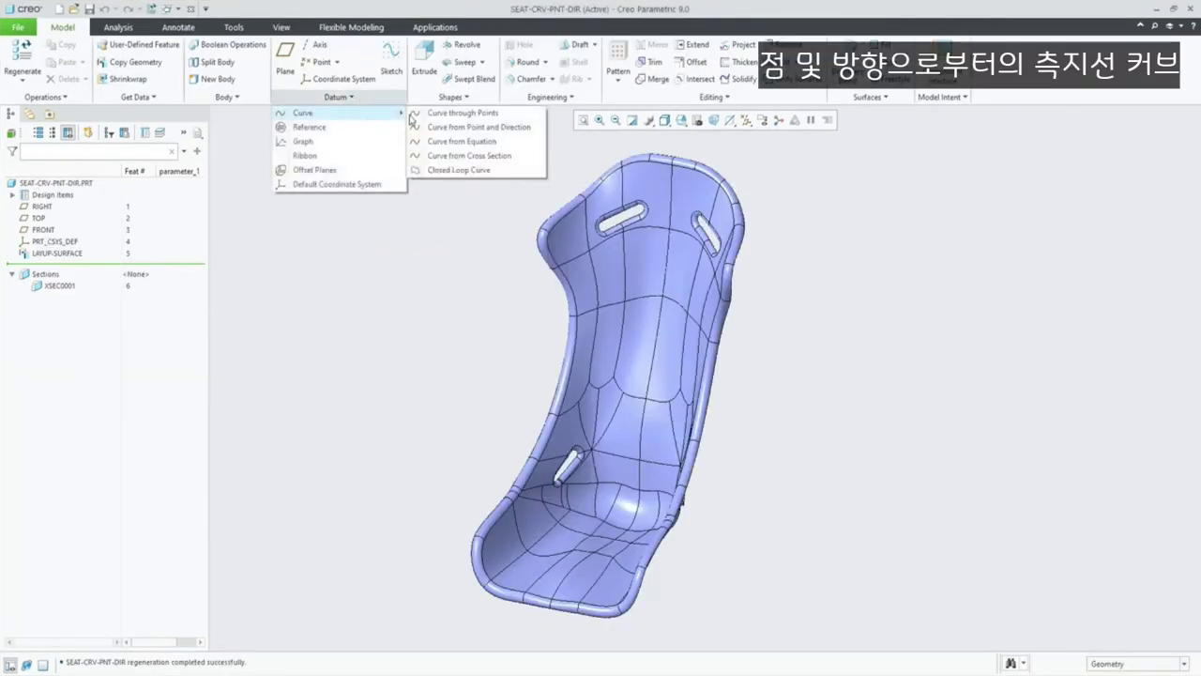
{"action": "left_click", "coordinate": [486, 128]}
{"action": "left_click", "coordinate": [592, 453]}
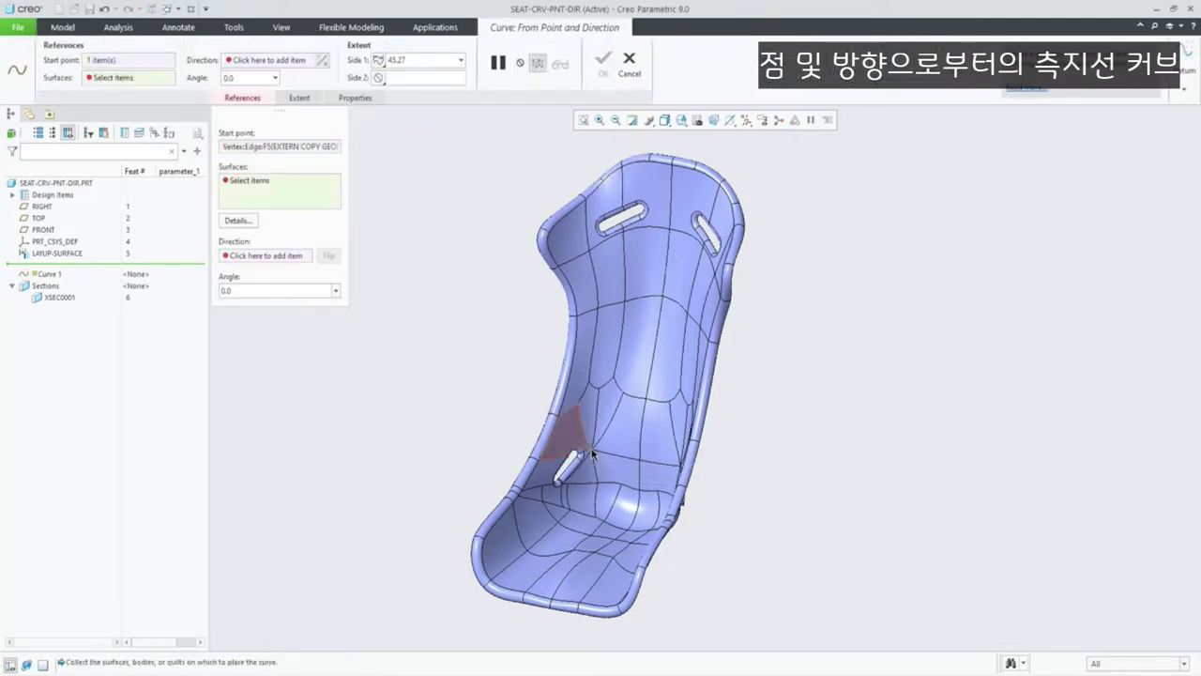
{"action": "left_click", "coordinate": [632, 338]}
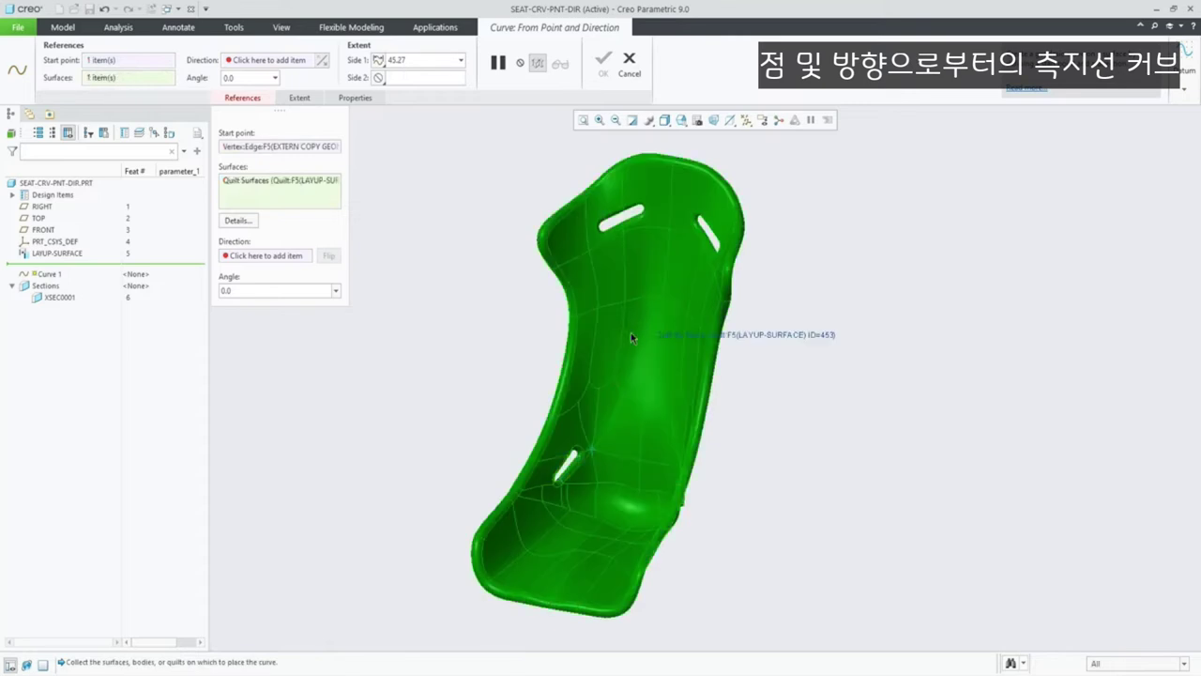
{"action": "left_click", "coordinate": [45, 208]}
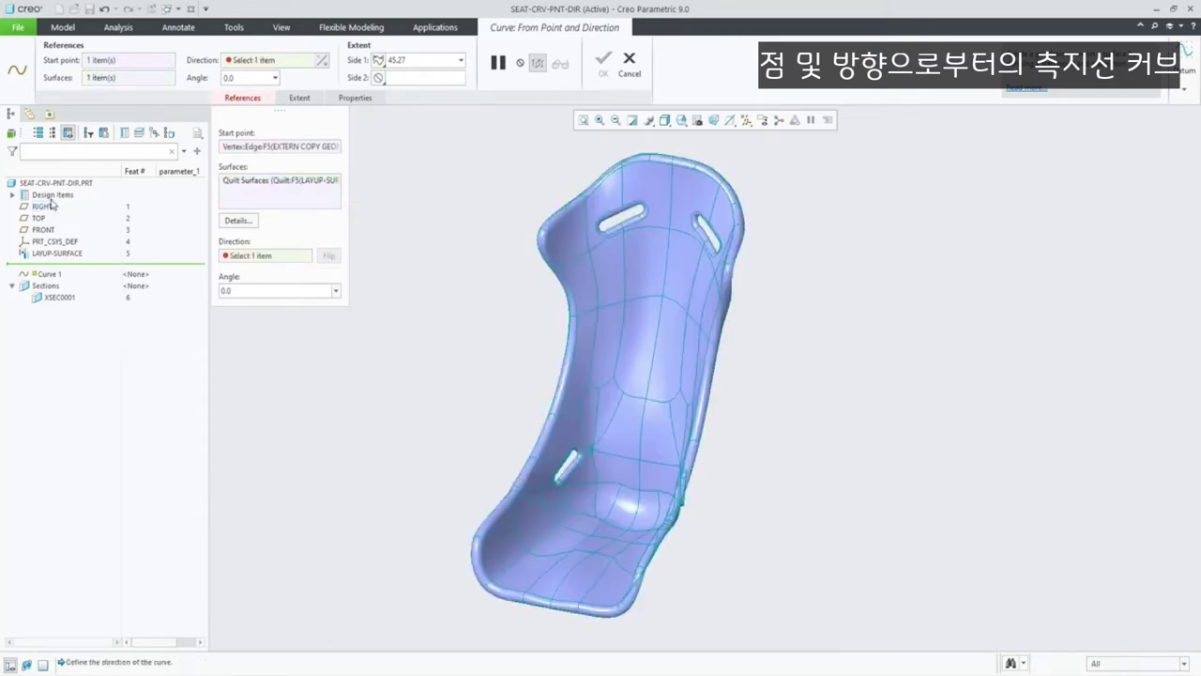
{"action": "left_click_drag", "start_coordinate": [651, 457], "coordinate": [617, 363]}
{"action": "left_click_drag", "start_coordinate": [599, 422], "coordinate": [640, 273]}
- Extend Side 1 to the surface boundary, with the direction angle at 84°
{"action": "left_click", "coordinate": [413, 61]}
{"action": "left_click", "coordinate": [413, 101]}
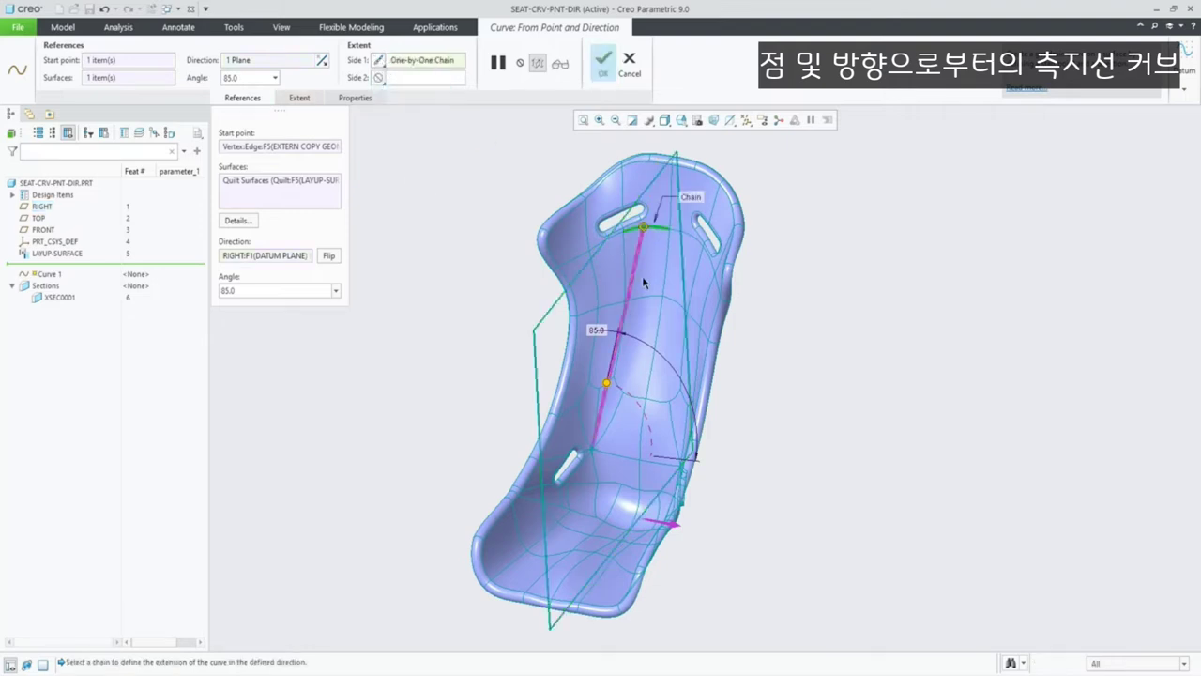
{"action": "left_click", "coordinate": [395, 60]}
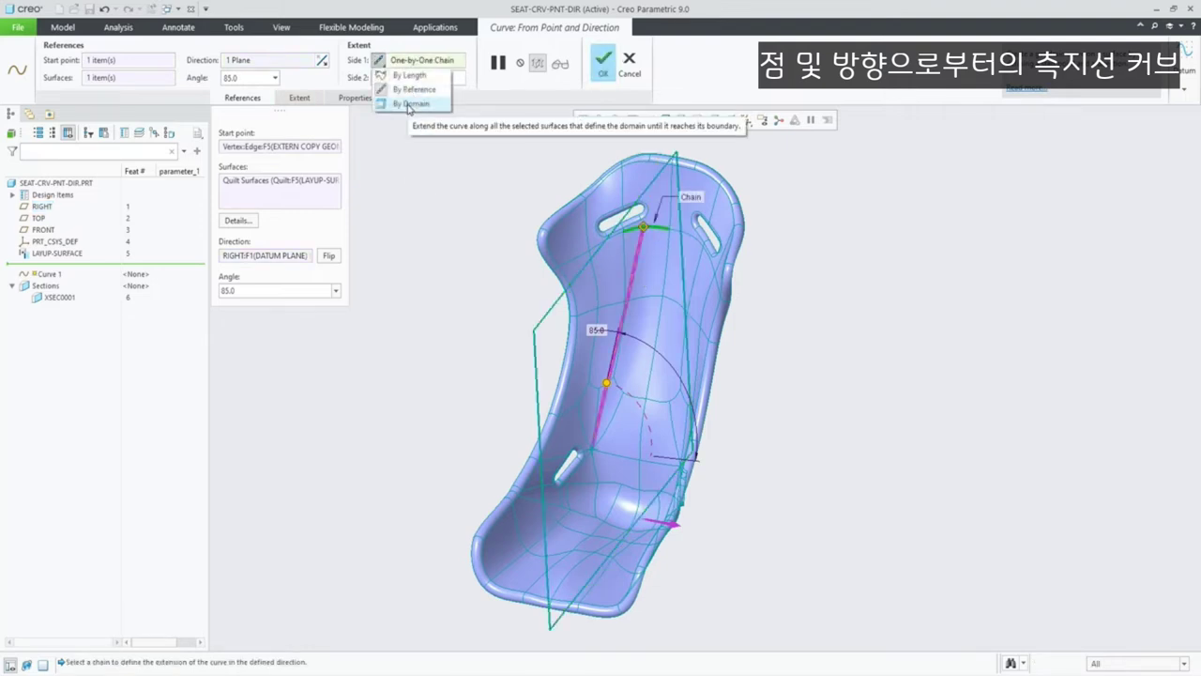
{"action": "left_click", "coordinate": [409, 104]}
{"action": "left_click_drag", "start_coordinate": [614, 388], "coordinate": [610, 385]}
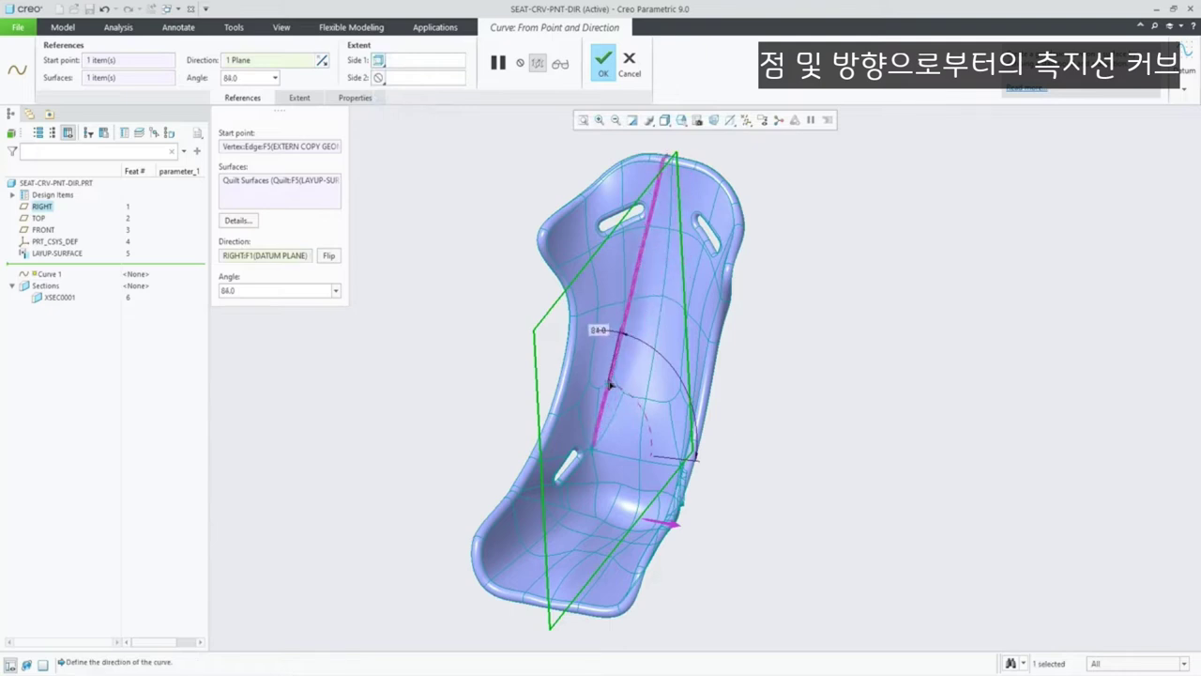
- Run Side 2 to the surface boundary and set the angle to 80° from RIGHT
{"action": "left_click", "coordinate": [379, 78]}
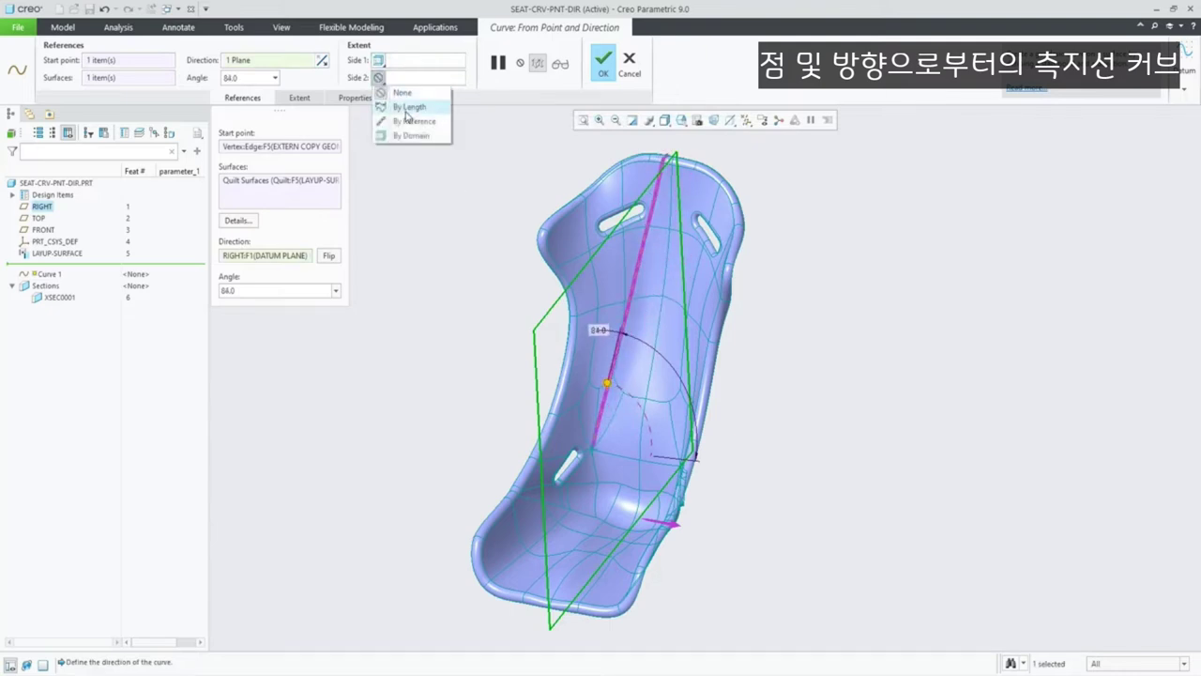
{"action": "left_click", "coordinate": [405, 107]}
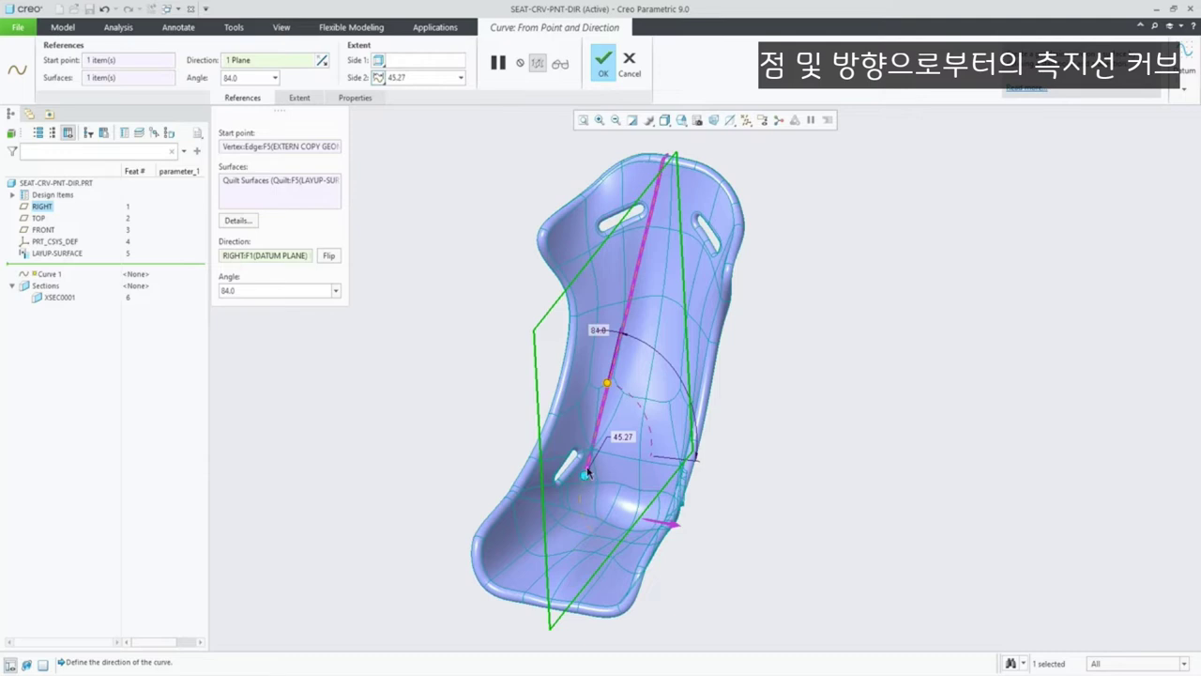
{"action": "left_click_drag", "start_coordinate": [585, 478], "coordinate": [595, 535]}
{"action": "left_click", "coordinate": [379, 78]}
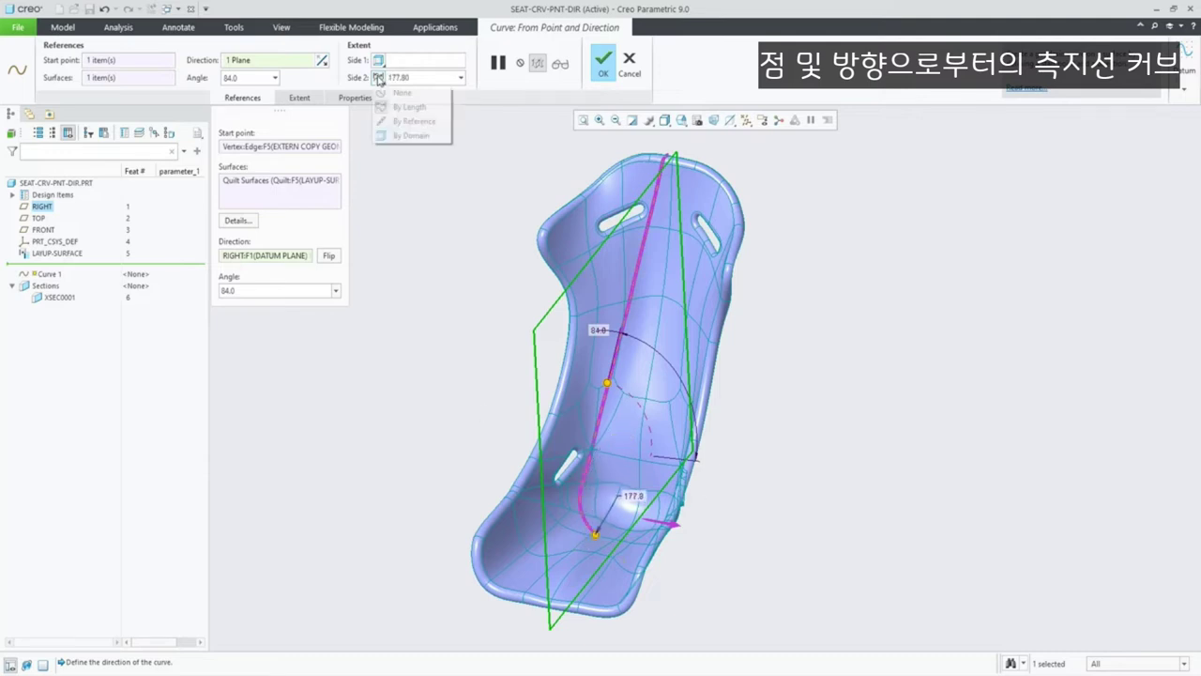
{"action": "left_click", "coordinate": [394, 136]}
{"action": "mouse_move", "coordinate": [611, 387]}
{"action": "left_mouse_down"}
{"action": "mouse_move", "coordinate": [638, 413]}
{"action": "mouse_move", "coordinate": [612, 402]}
{"action": "left_mouse_up"}
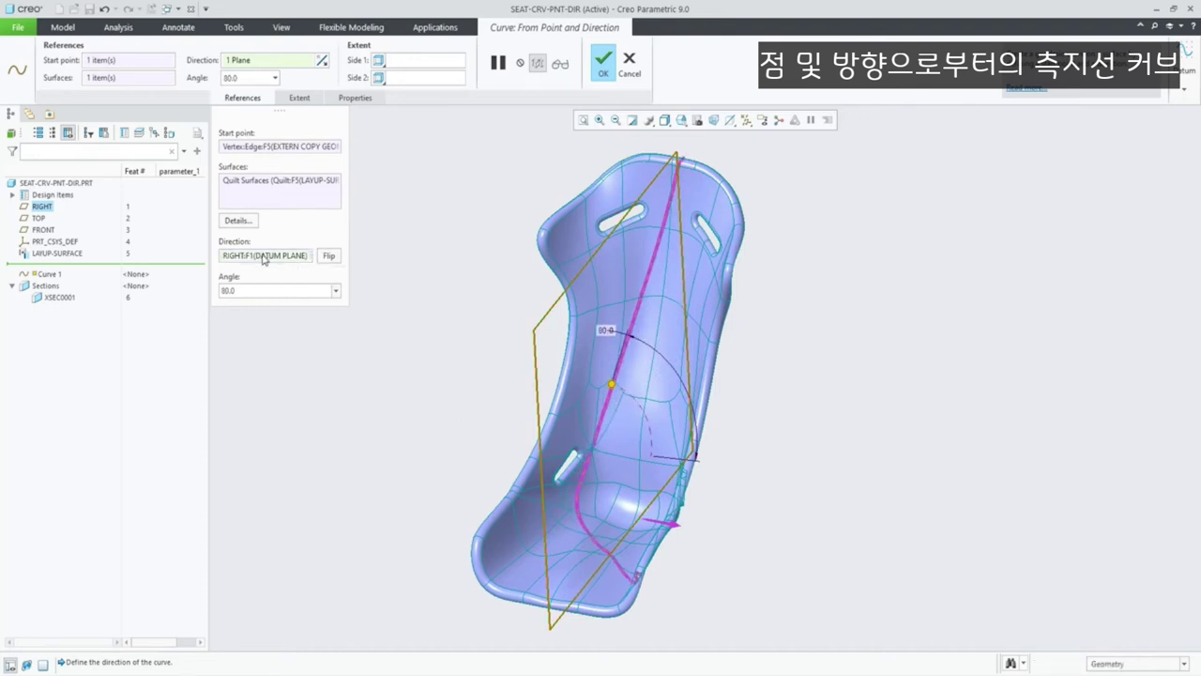
- Direct the curve toward the edge end point at 0°, give Side 2 a fixed length, and finish
{"action": "scroll", "coordinate": [584, 469], "scroll_direction": "down", "scroll_amount": 5}
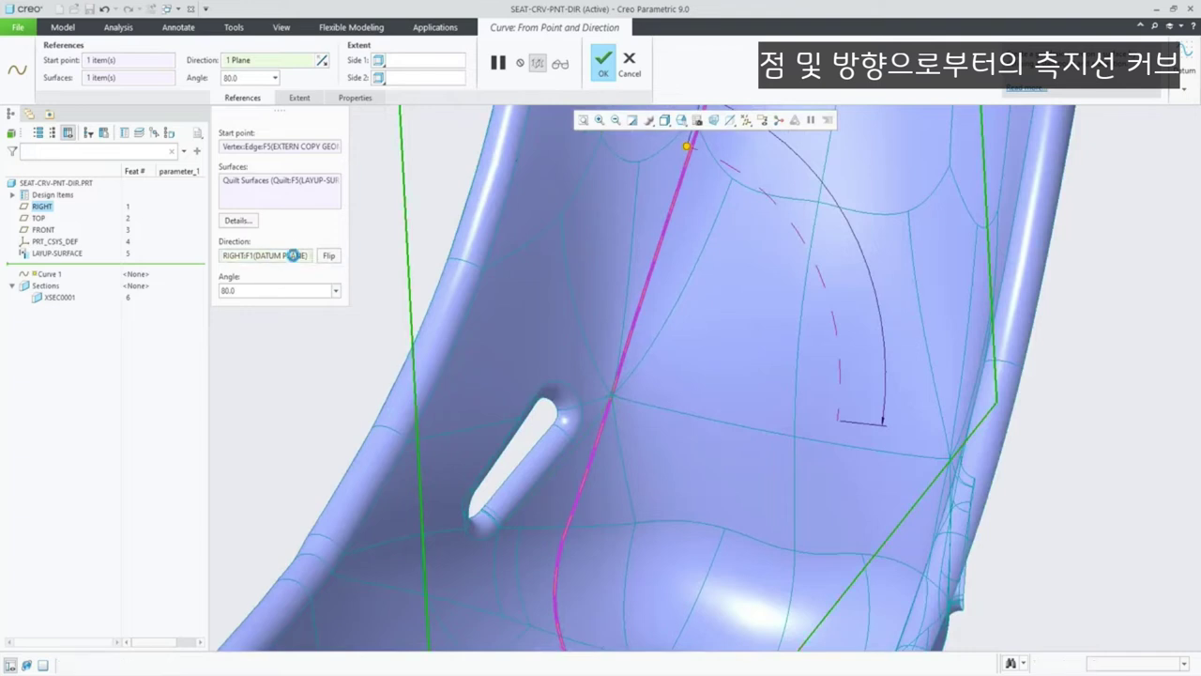
{"action": "left_click", "coordinate": [612, 400]}
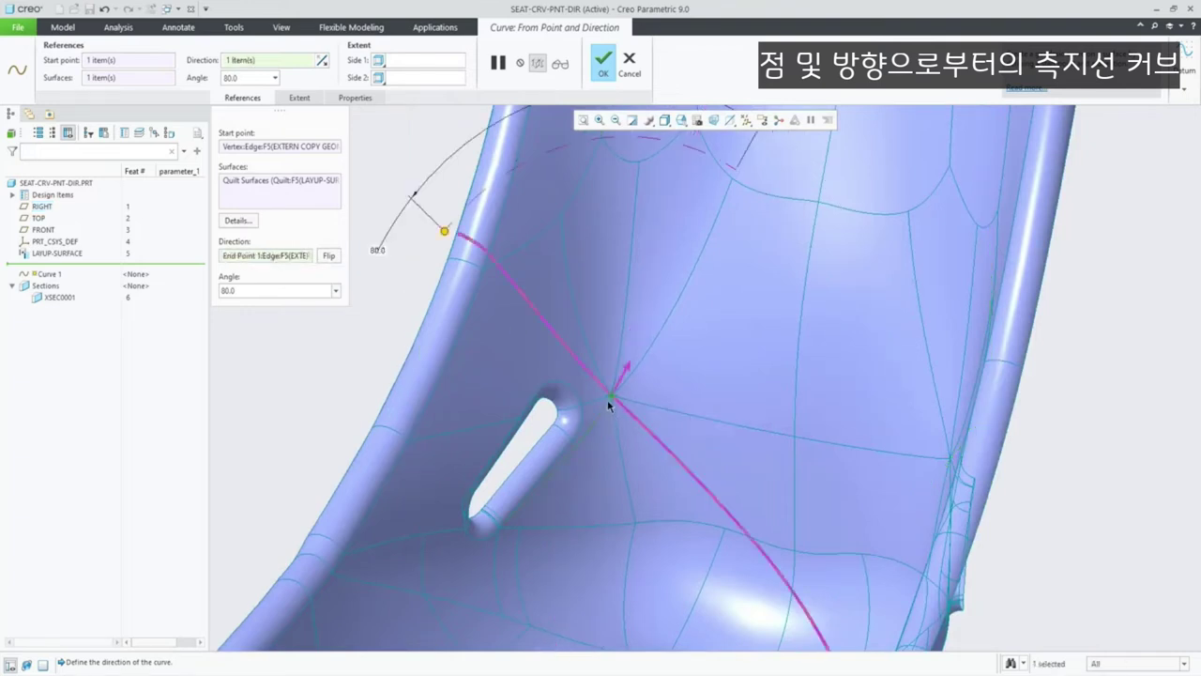
{"action": "double_click", "coordinate": [240, 290]}
{"action": "type", "text": "0"}
{"action": "key", "text": "Return"}
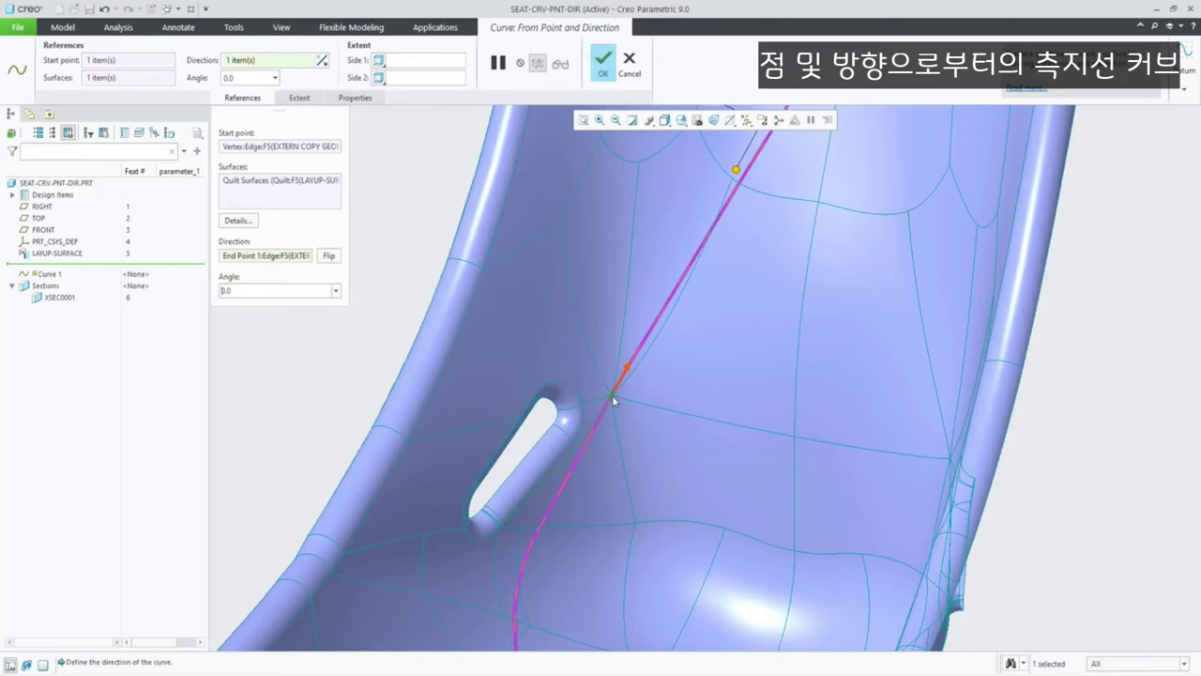
{"action": "scroll", "coordinate": [611, 445], "scroll_direction": "down", "scroll_amount": 5}
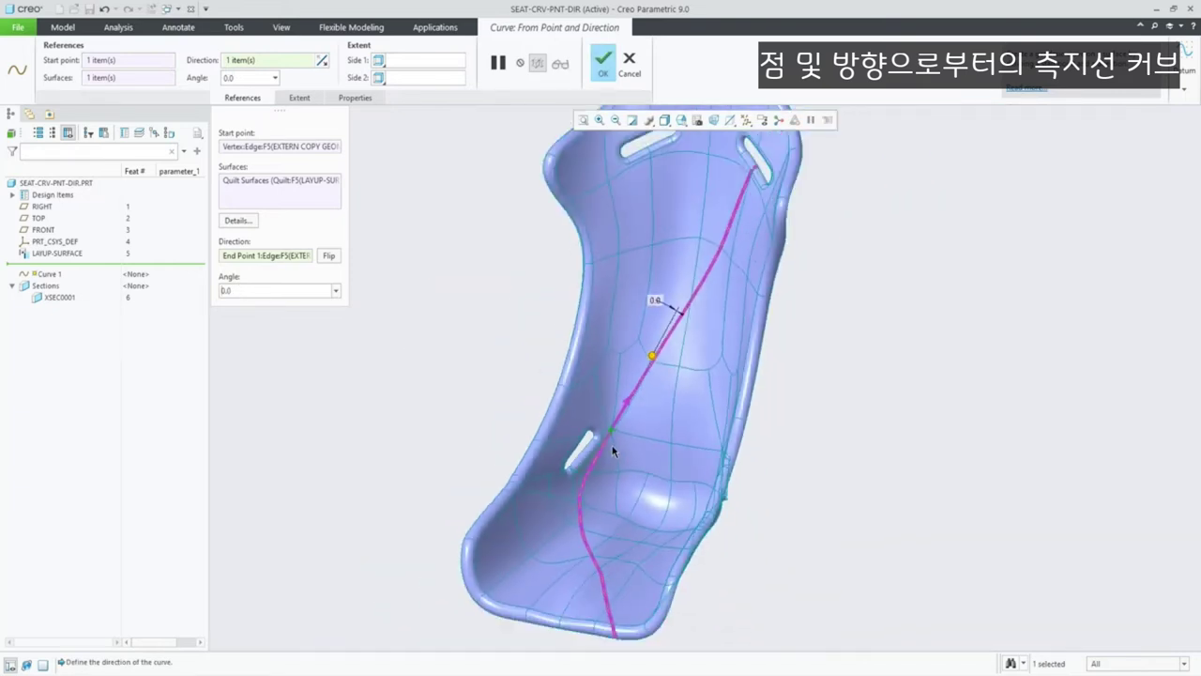
{"action": "left_click", "coordinate": [378, 78]}
{"action": "left_click", "coordinate": [399, 107]}
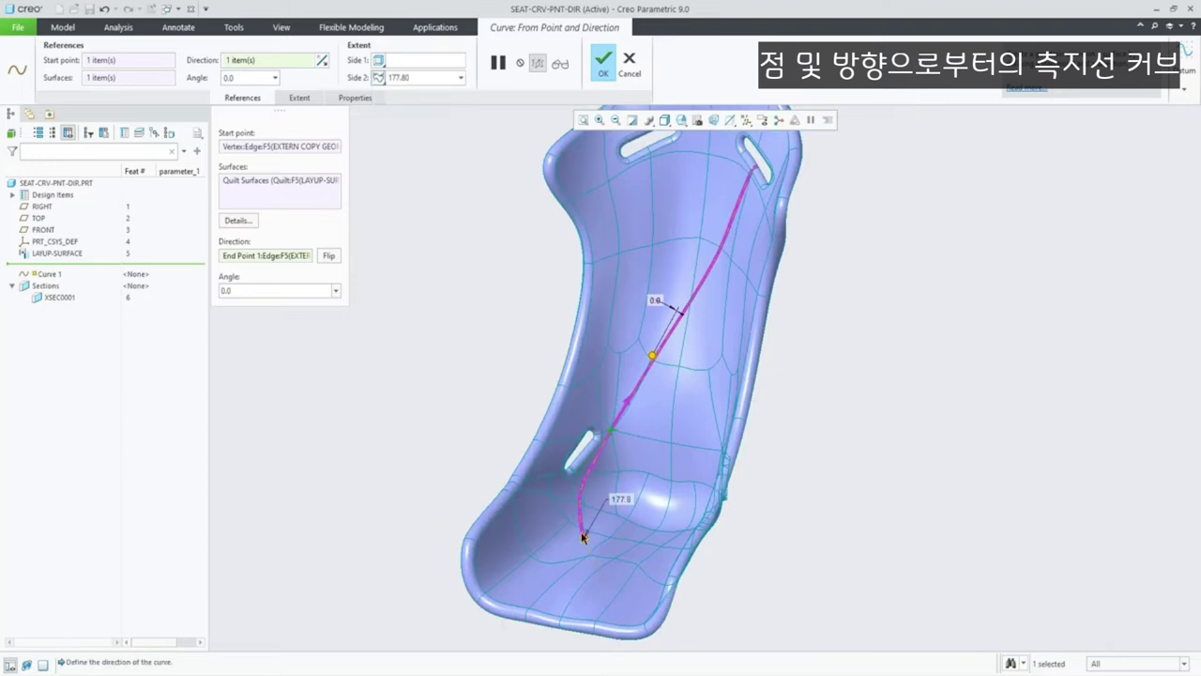
{"action": "key", "text": "ctrl+d"}
{"action": "left_click", "coordinate": [603, 62]}
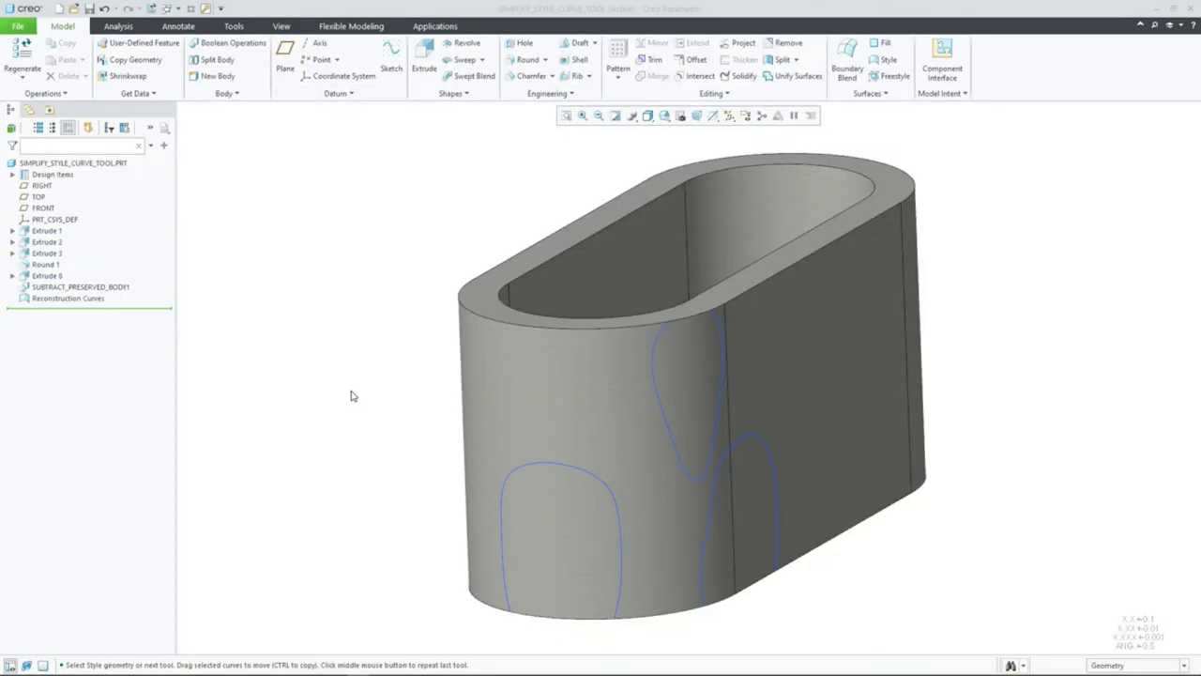
- Edit the Reconstruction Curves style feature and open curve CF-157
{"action": "left_click", "coordinate": [502, 507]}
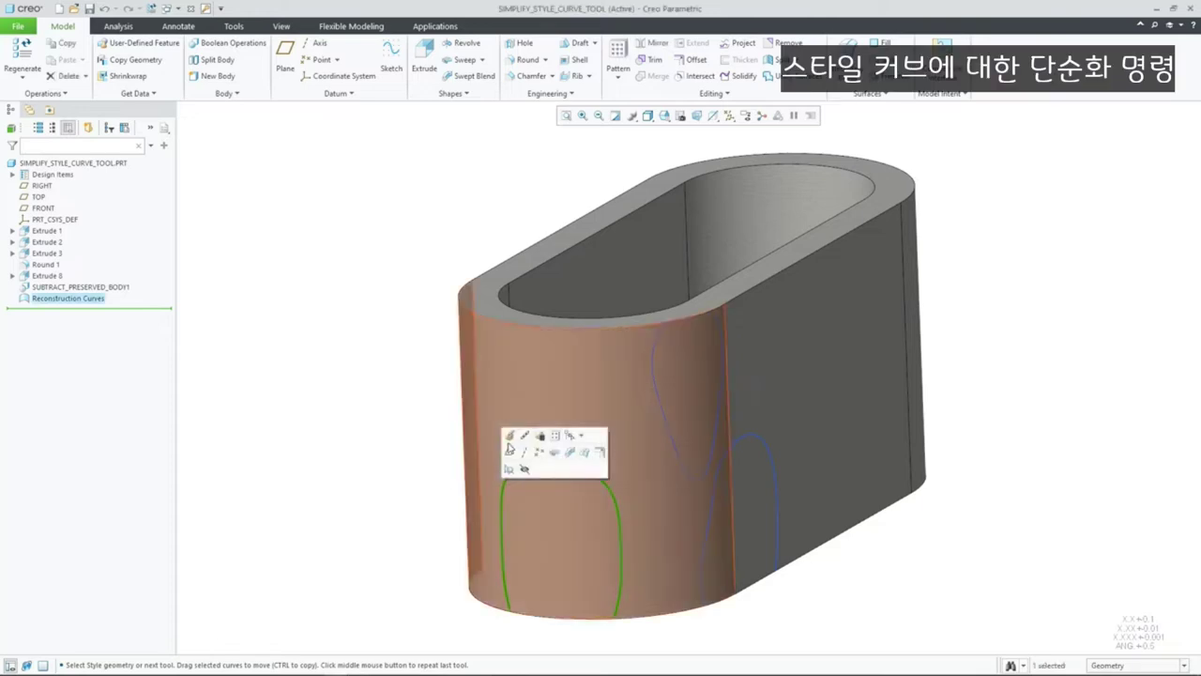
{"action": "left_click", "coordinate": [511, 439]}
{"action": "scroll", "coordinate": [510, 432], "scroll_direction": "up", "scroll_amount": 5}
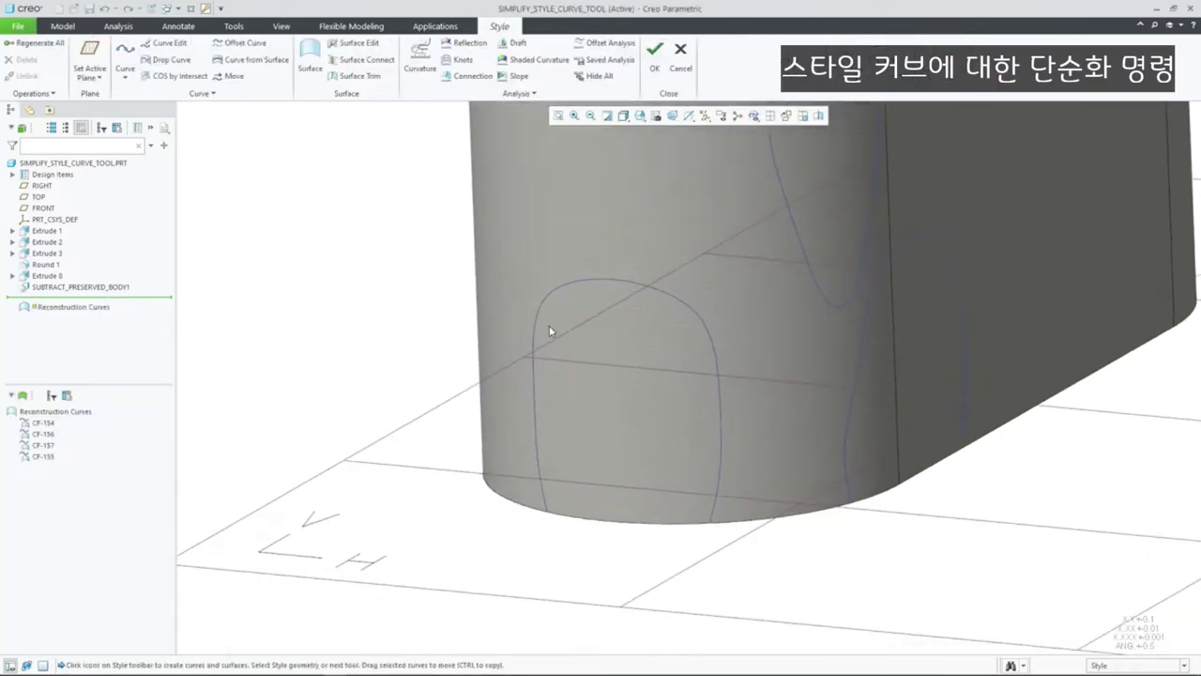
{"action": "double_click", "coordinate": [532, 333]}
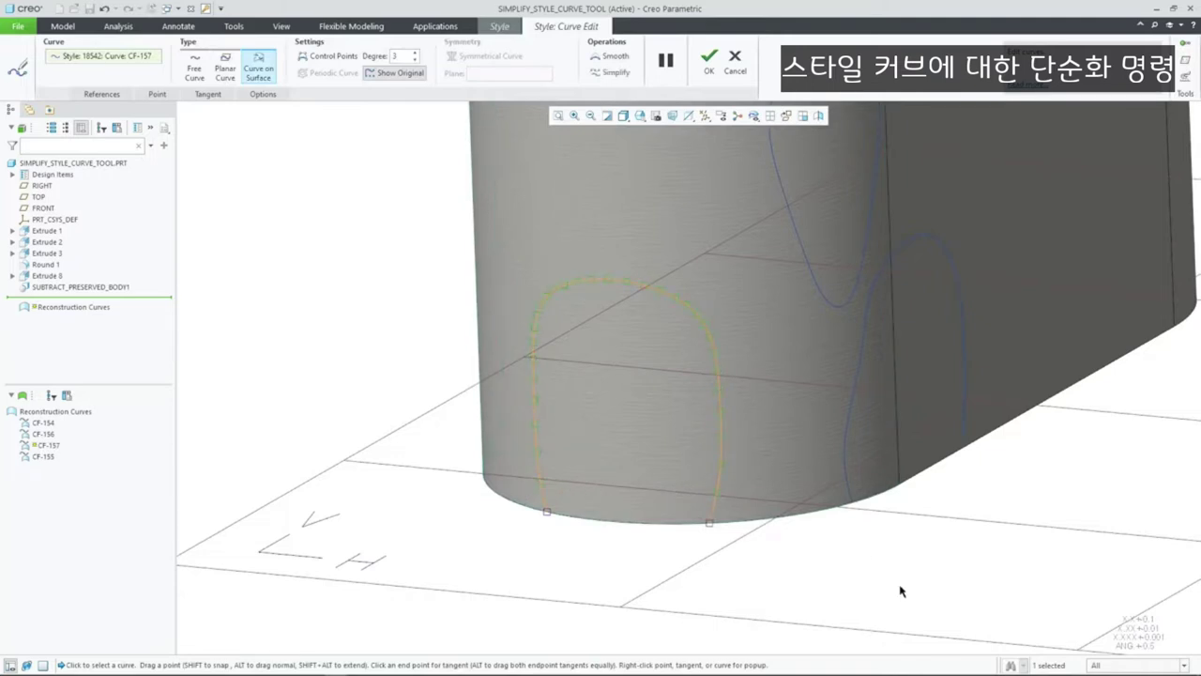
- Simplify curve CF-157 twice to thin its control points, then accept the edit
{"action": "middle_click_drag", "start_coordinate": [837, 554], "coordinate": [836, 482]}
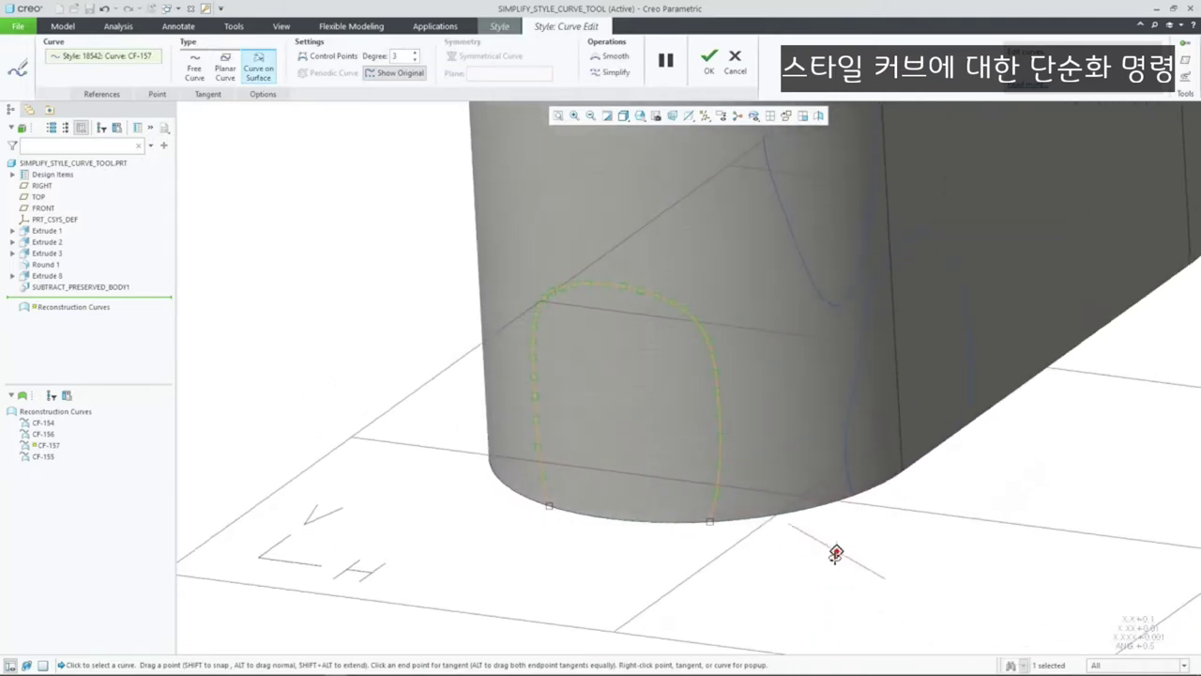
{"action": "left_click", "coordinate": [616, 73]}
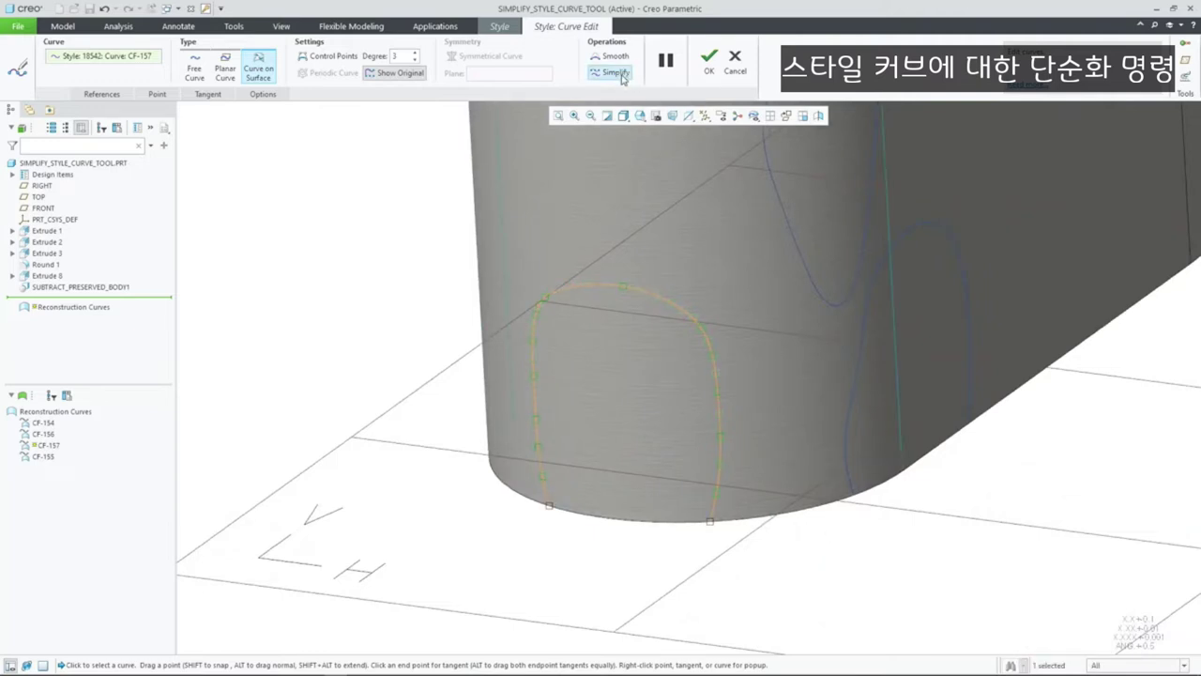
{"action": "middle_click_drag", "start_coordinate": [700, 456], "coordinate": [646, 375]}
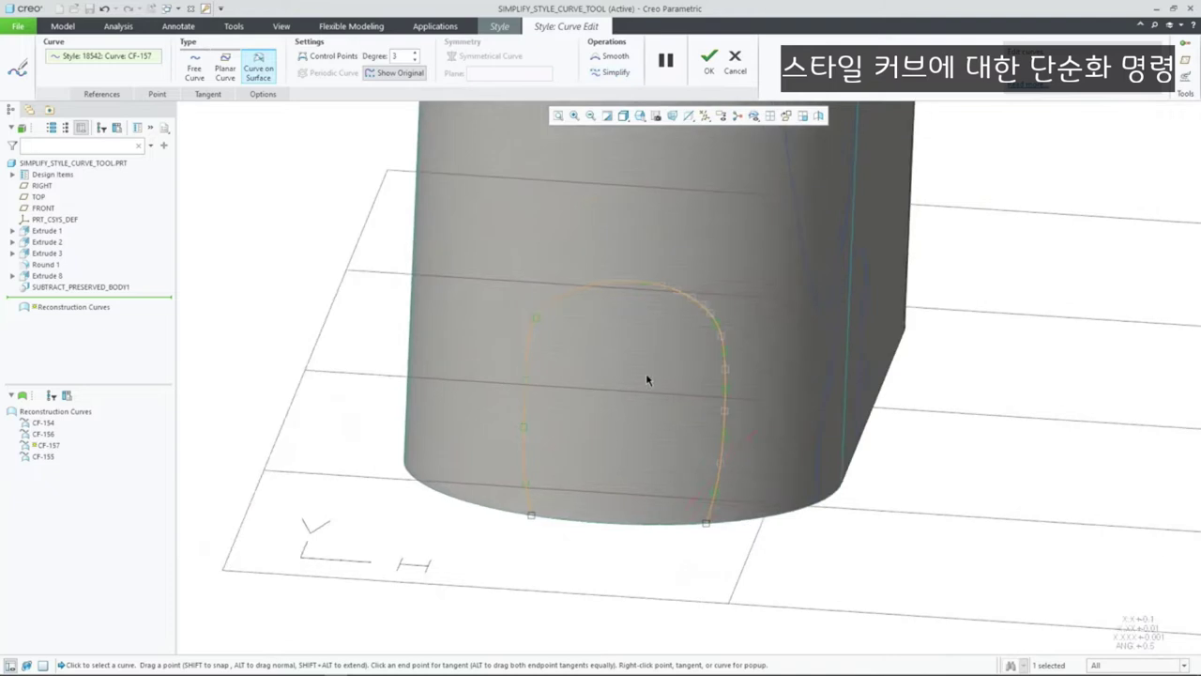
{"action": "scroll", "coordinate": [571, 378], "scroll_direction": "down", "scroll_amount": 4}
{"action": "middle_click_drag", "start_coordinate": [830, 433], "coordinate": [826, 435]}
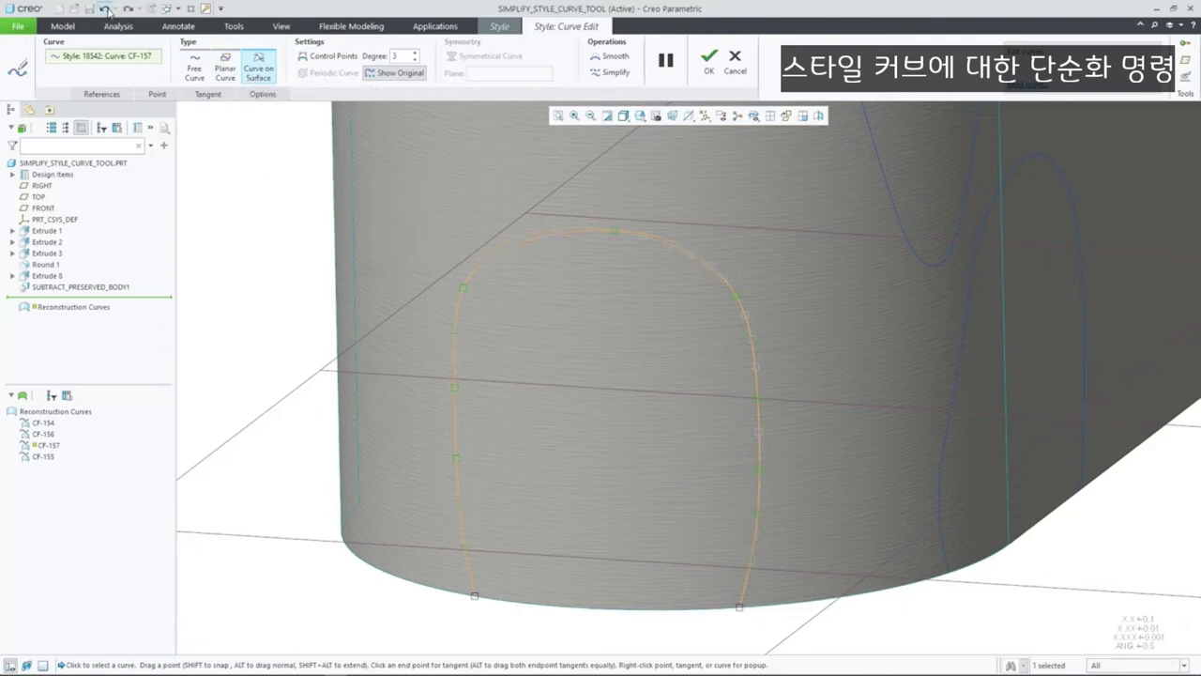
{"action": "left_click", "coordinate": [125, 9]}
{"action": "left_click", "coordinate": [708, 61]}
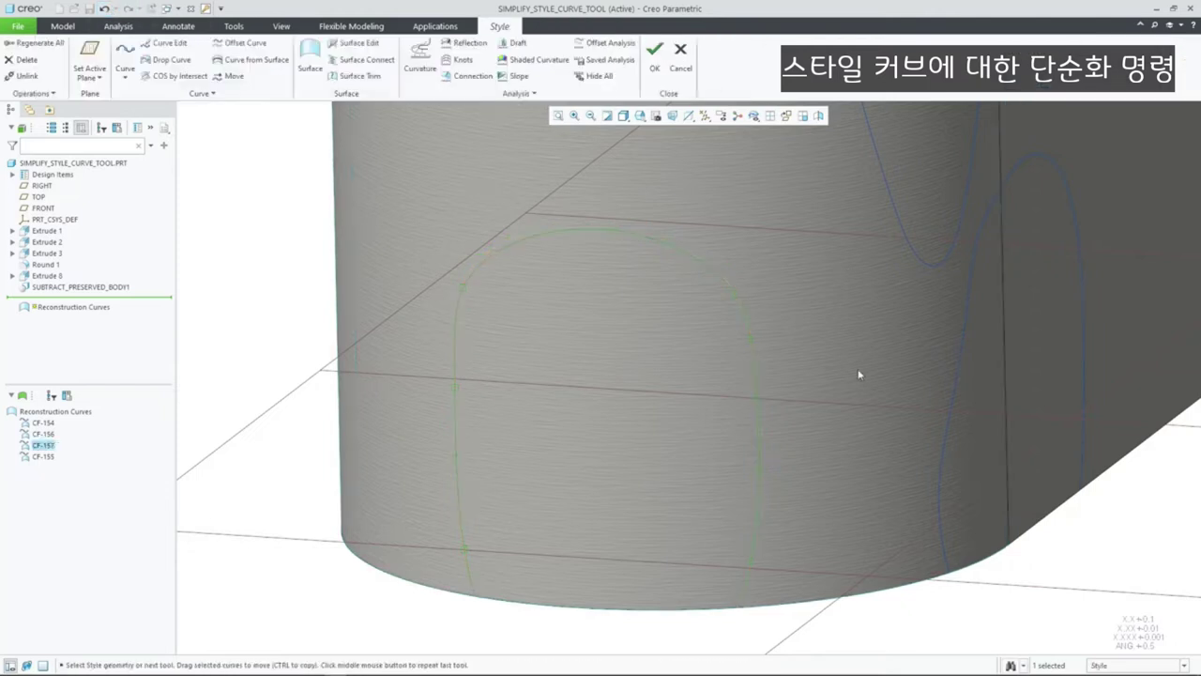
- Reopen CF-157, accept it, and finish redefining the Reconstruction Curves feature
{"action": "double_click", "coordinate": [760, 400]}
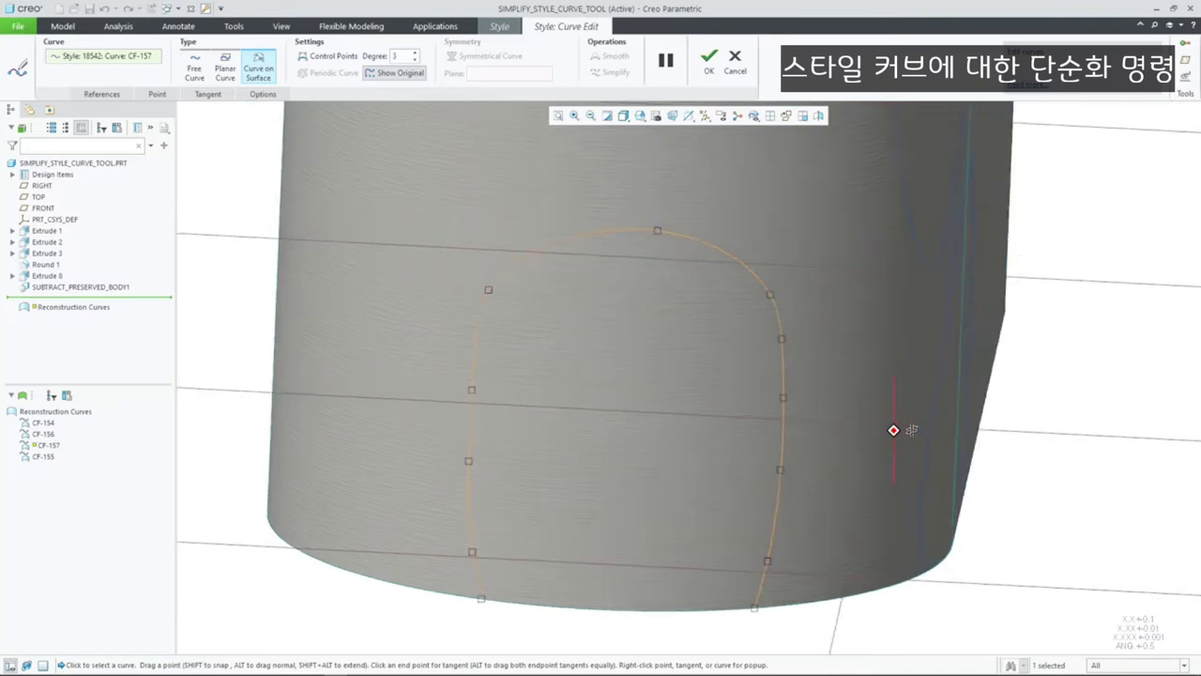
{"action": "mouse_move", "coordinate": [893, 431]}
{"action": "middle_mouse_down"}
{"action": "mouse_move", "coordinate": [891, 348]}
{"action": "mouse_move", "coordinate": [888, 429]}
{"action": "middle_mouse_up"}
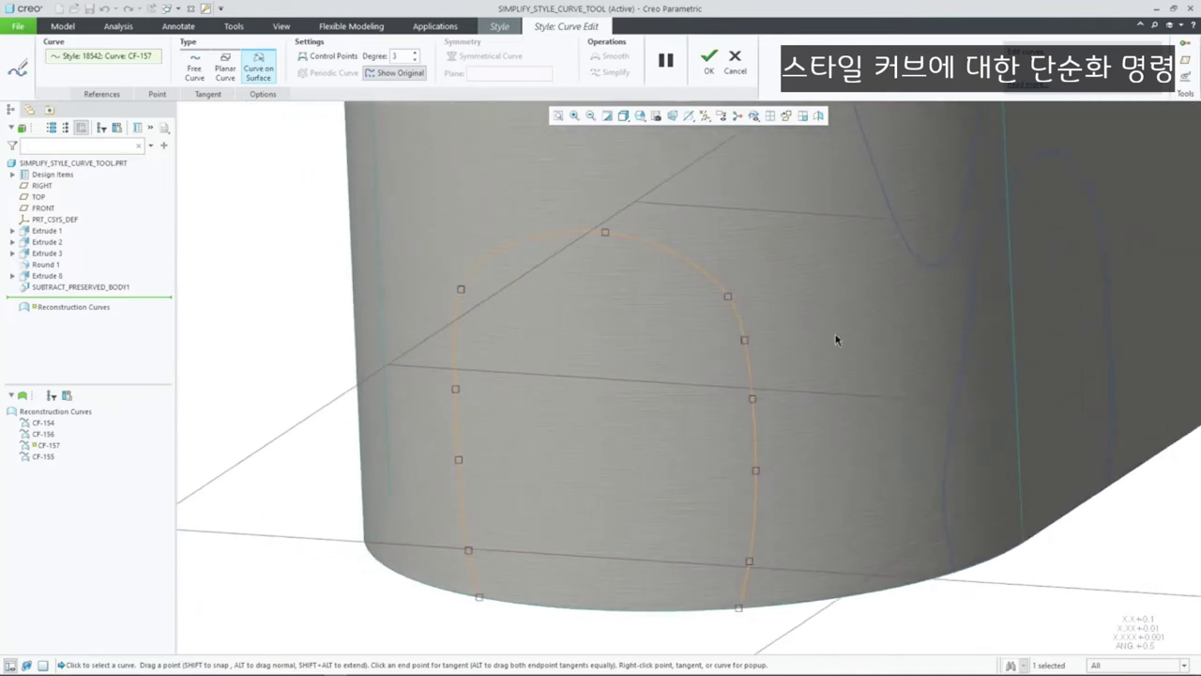
{"action": "left_click", "coordinate": [710, 66]}
{"action": "scroll", "coordinate": [871, 630], "scroll_direction": "down", "scroll_amount": 5}
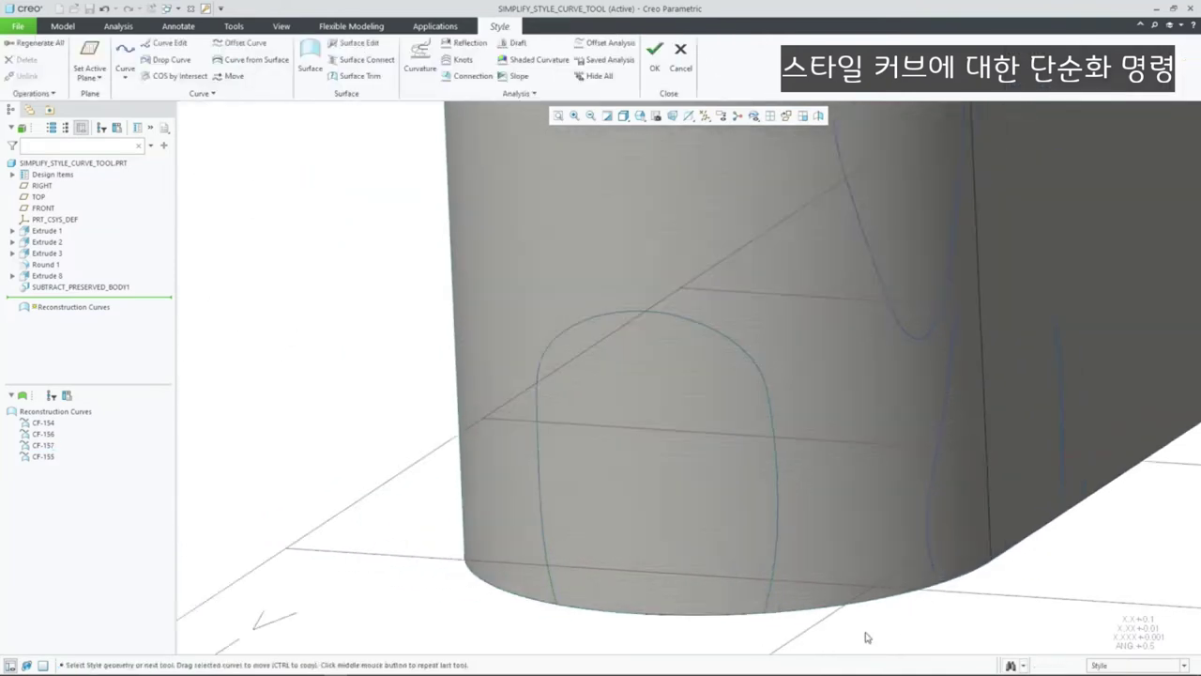
{"action": "middle_click_drag", "start_coordinate": [868, 634], "coordinate": [711, 585]}
{"action": "left_click", "coordinate": [654, 58]}
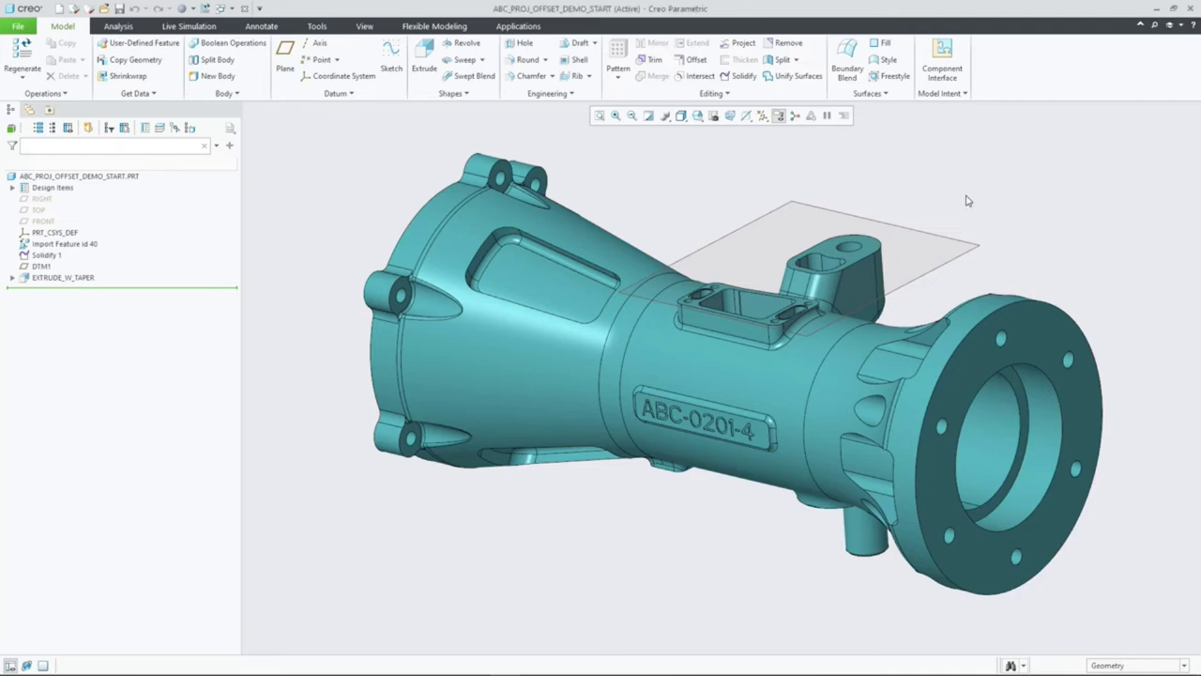
{"action": "scroll", "coordinate": [966, 196], "scroll_direction": "up", "scroll_amount": 5}
- Start an extrude sketched on DTM1 and project the hole's top edge
{"action": "left_click", "coordinate": [874, 267]}
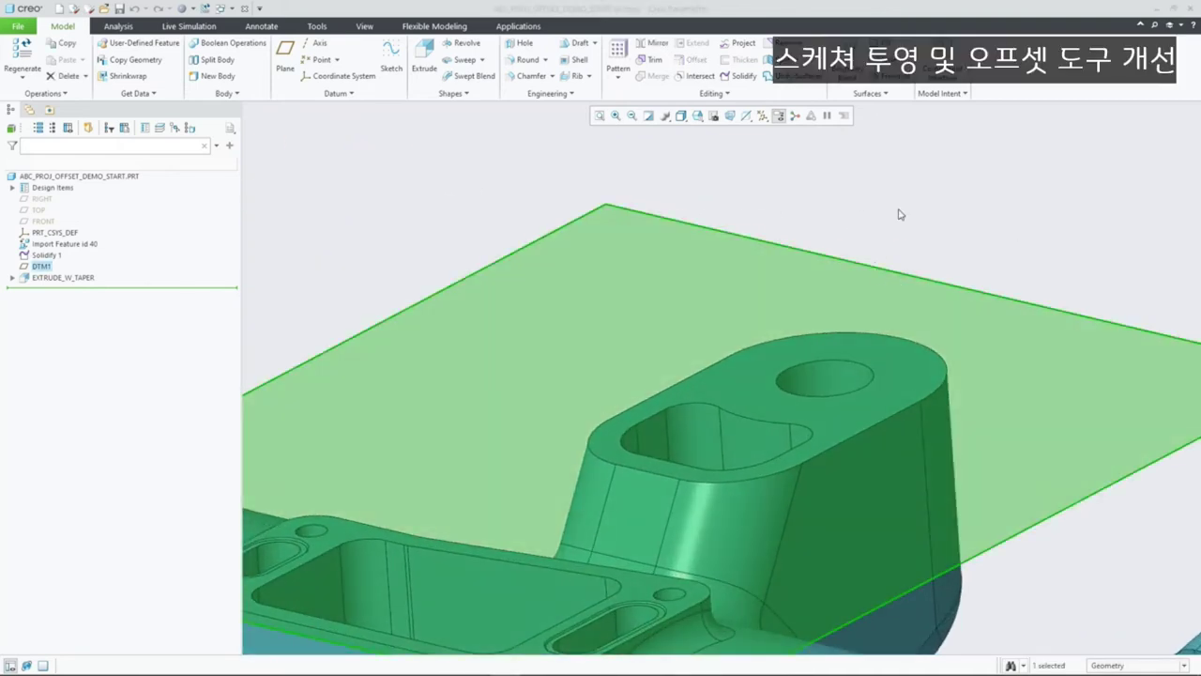
{"action": "left_click", "coordinate": [898, 214]}
{"action": "left_click", "coordinate": [474, 76]}
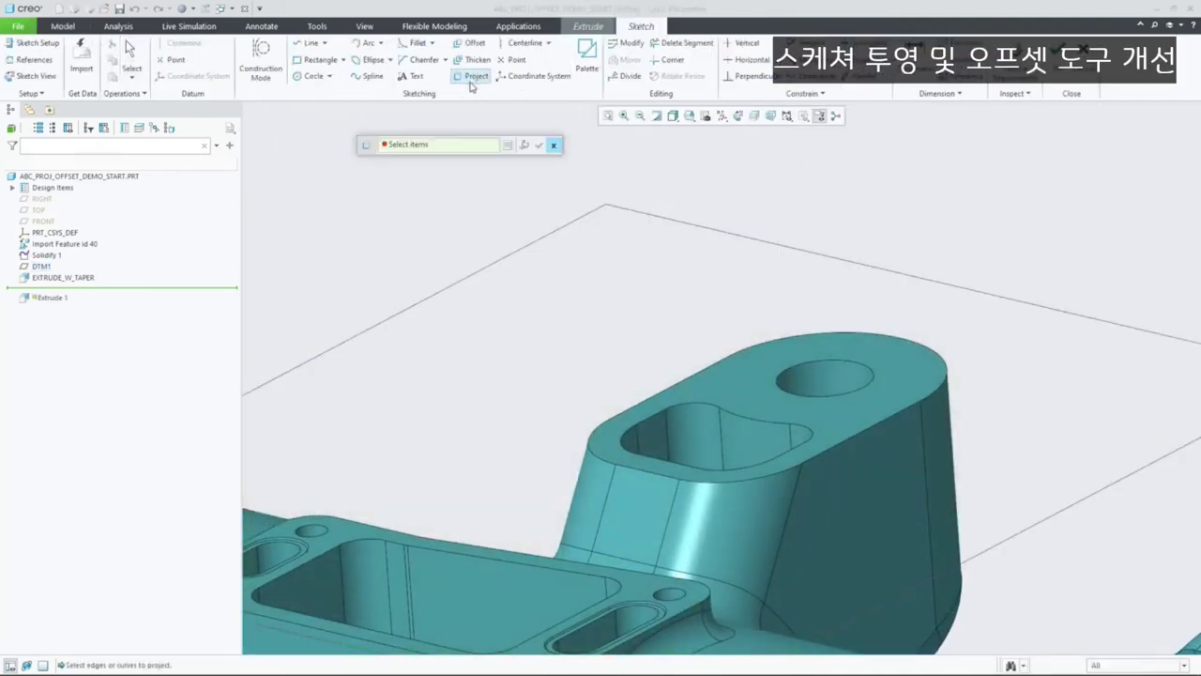
{"action": "left_click", "coordinate": [806, 382]}
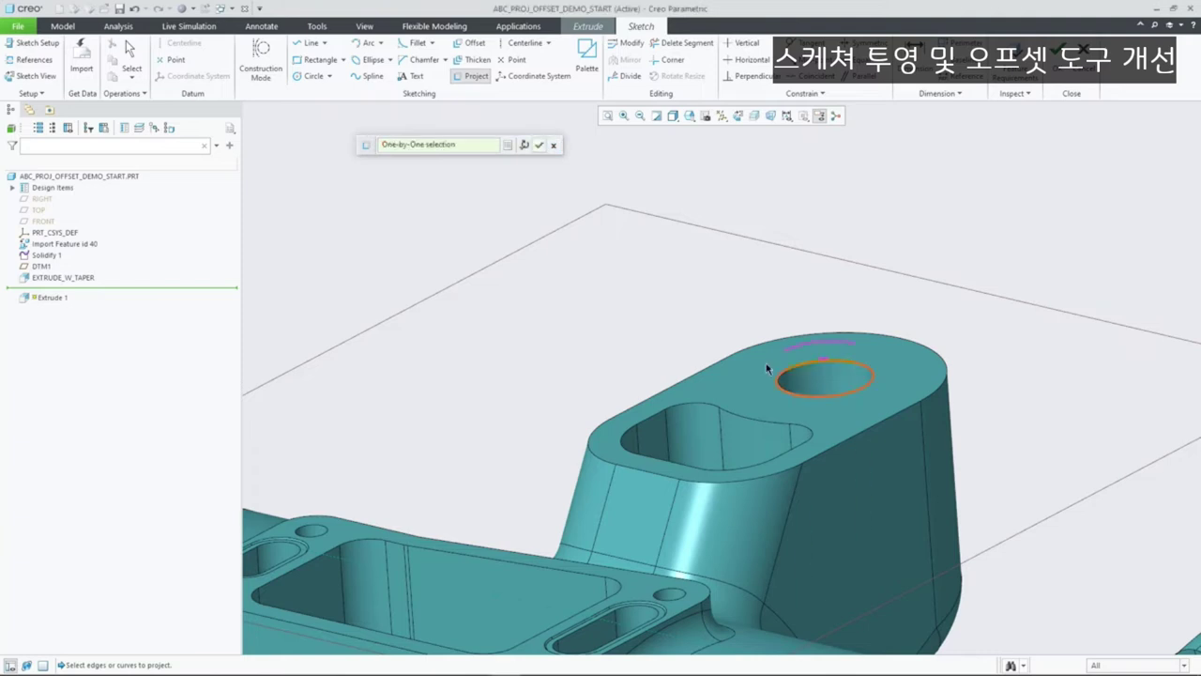
{"action": "middle_click", "coordinate": [746, 327]}
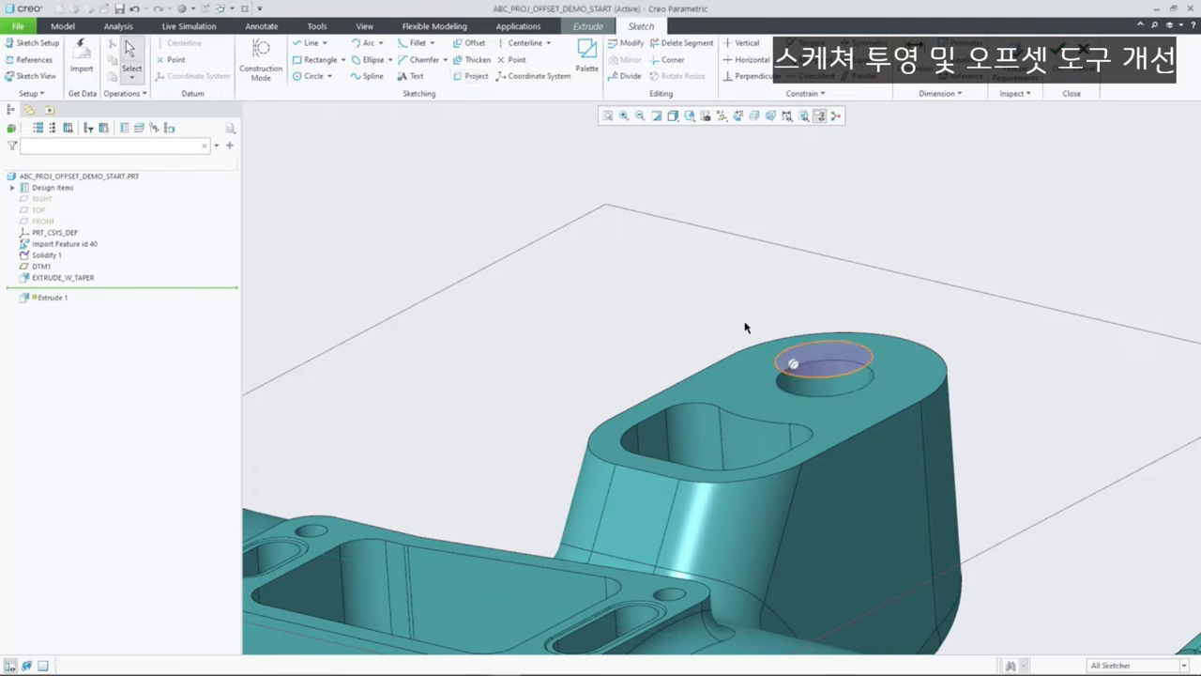
- Project the boss's top edges, then redo the pick as a chain from the top edge
{"action": "left_click", "coordinate": [475, 77]}
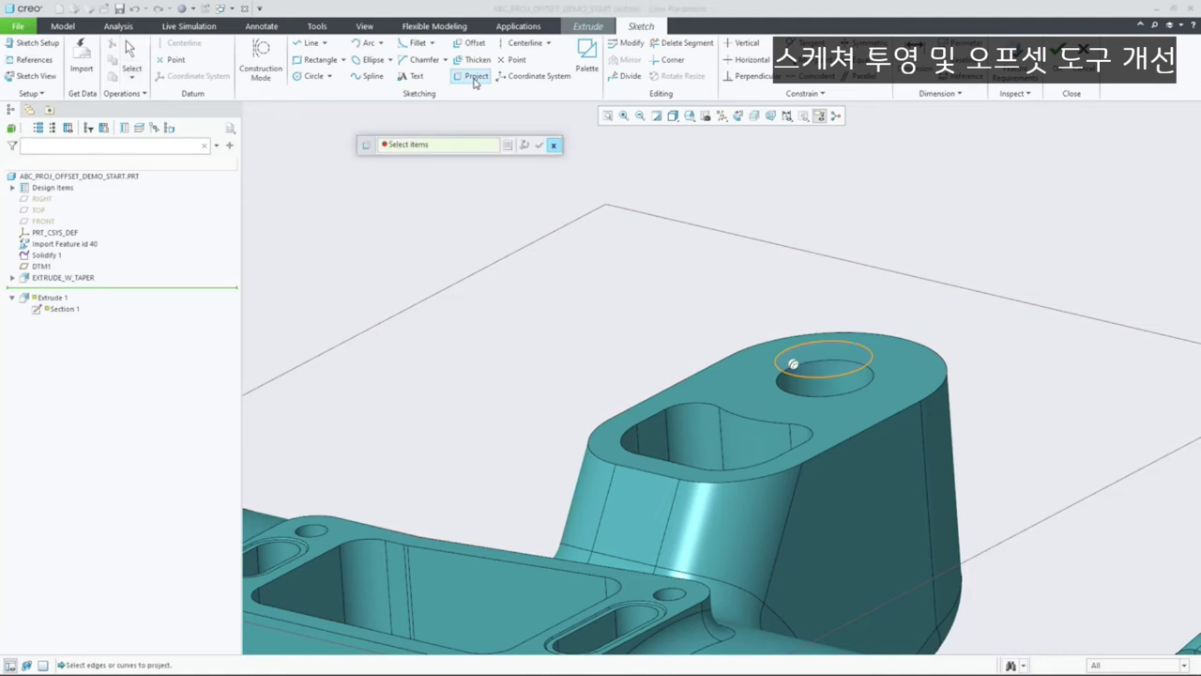
{"action": "left_click", "coordinate": [683, 381]}
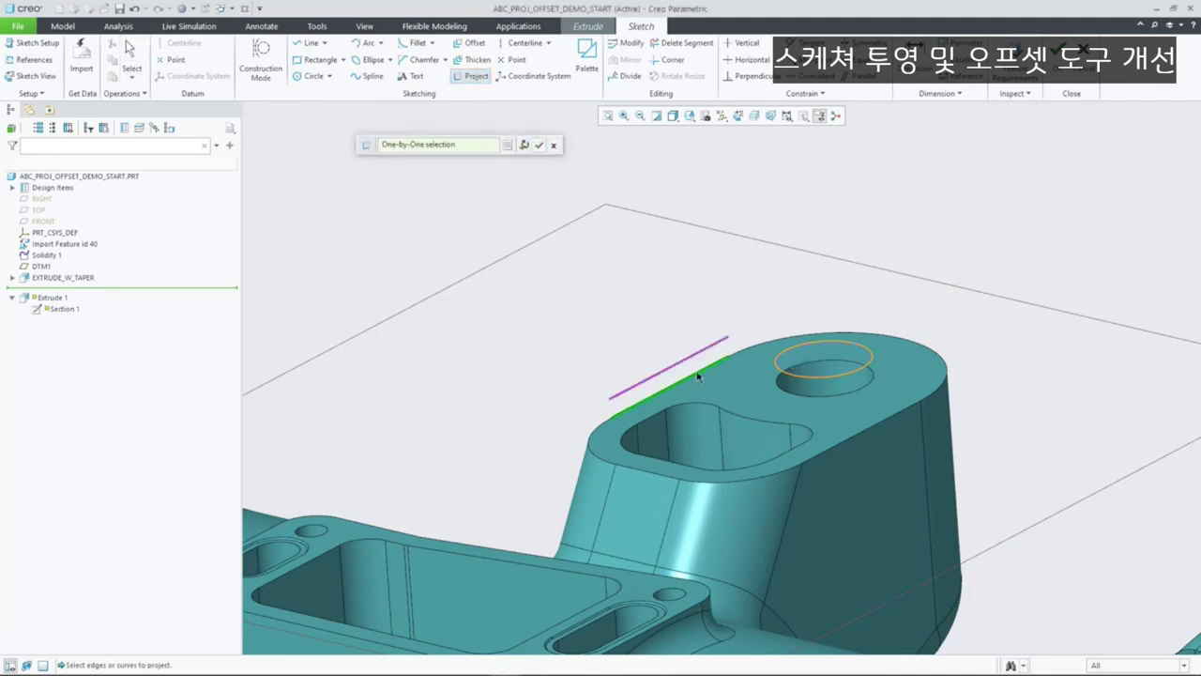
{"action": "left_click", "coordinate": [826, 335], "text": "ctrl"}
{"action": "left_click", "coordinate": [925, 402], "text": "ctrl"}
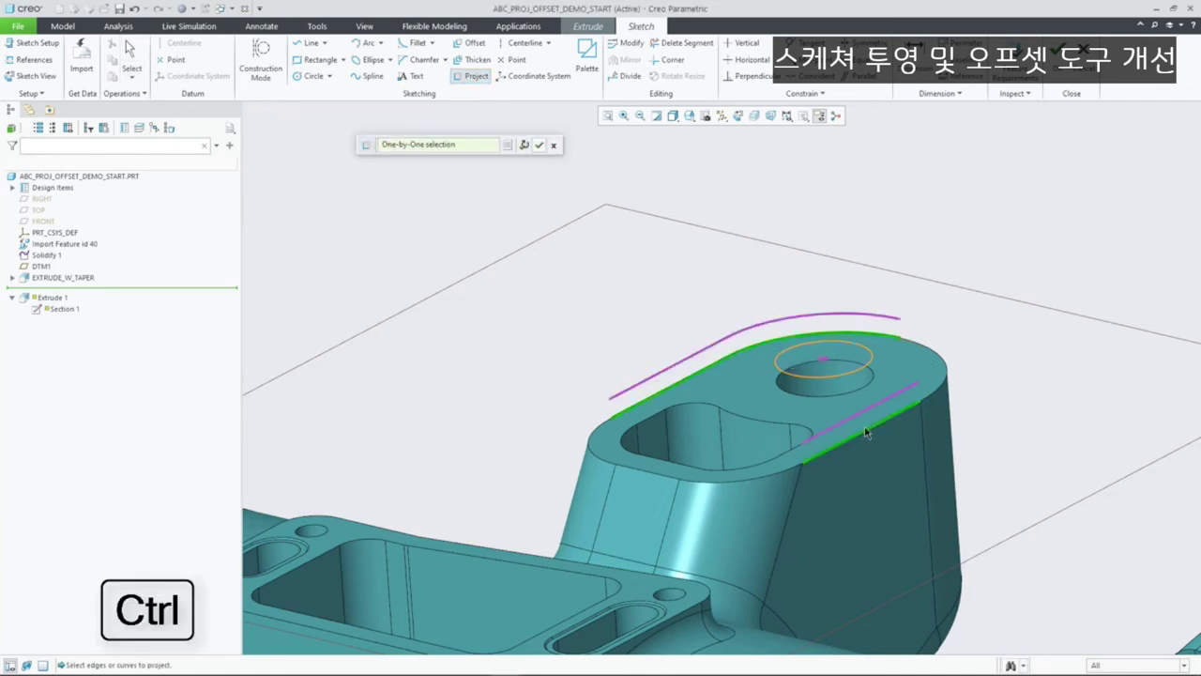
{"action": "left_click", "coordinate": [765, 482], "text": "ctrl"}
{"action": "left_click", "coordinate": [409, 148]}
{"action": "left_click", "coordinate": [686, 377]}
{"action": "key", "text": "shift"}
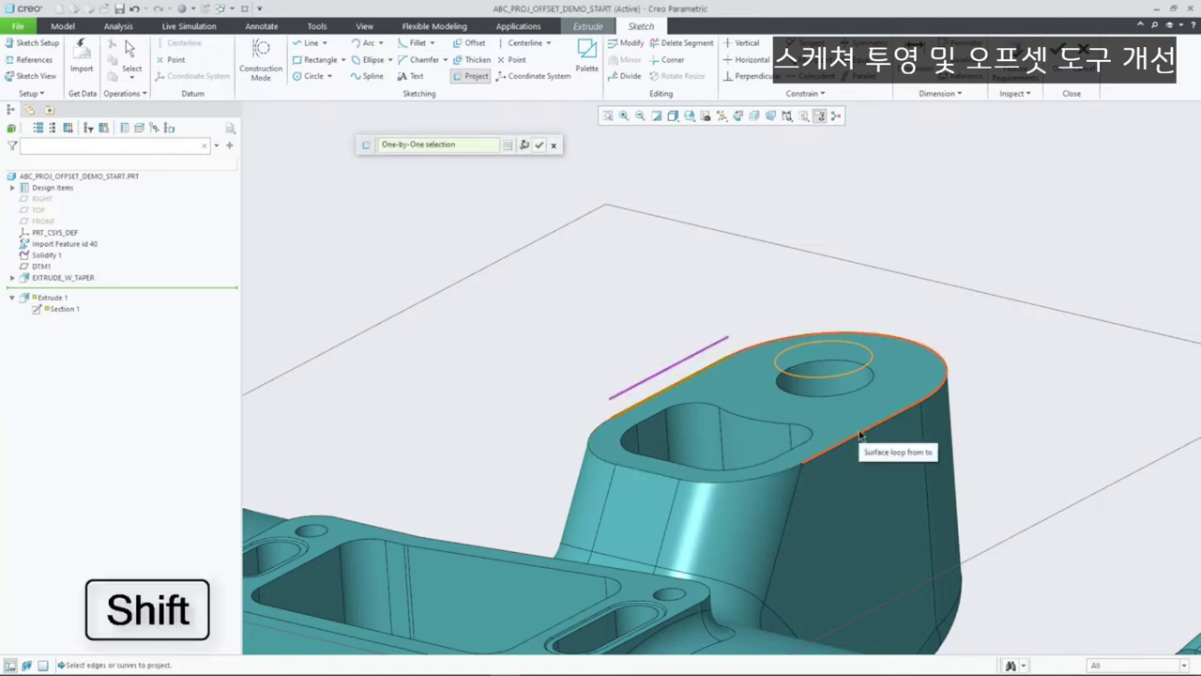
- Project the boss's full top-face loop into the sketch and accept the sketch
{"action": "right_click", "coordinate": [860, 435], "text": "shift"}
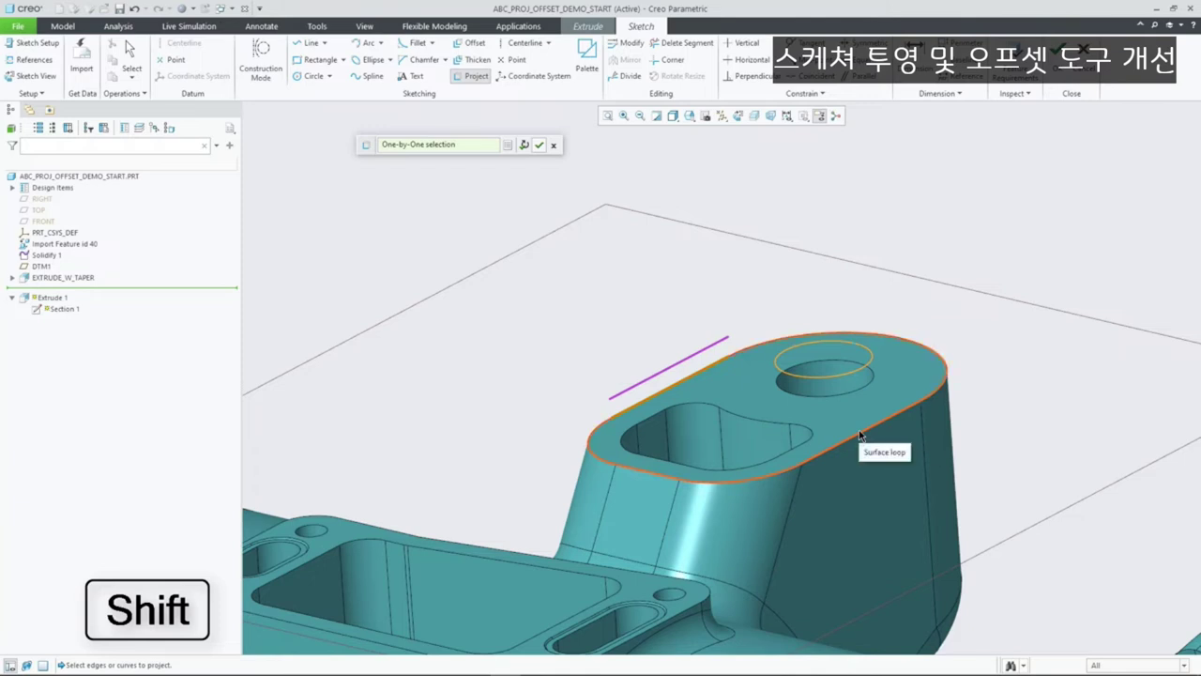
{"action": "left_click", "coordinate": [859, 435], "text": "shift"}
{"action": "middle_click", "coordinate": [824, 413]}
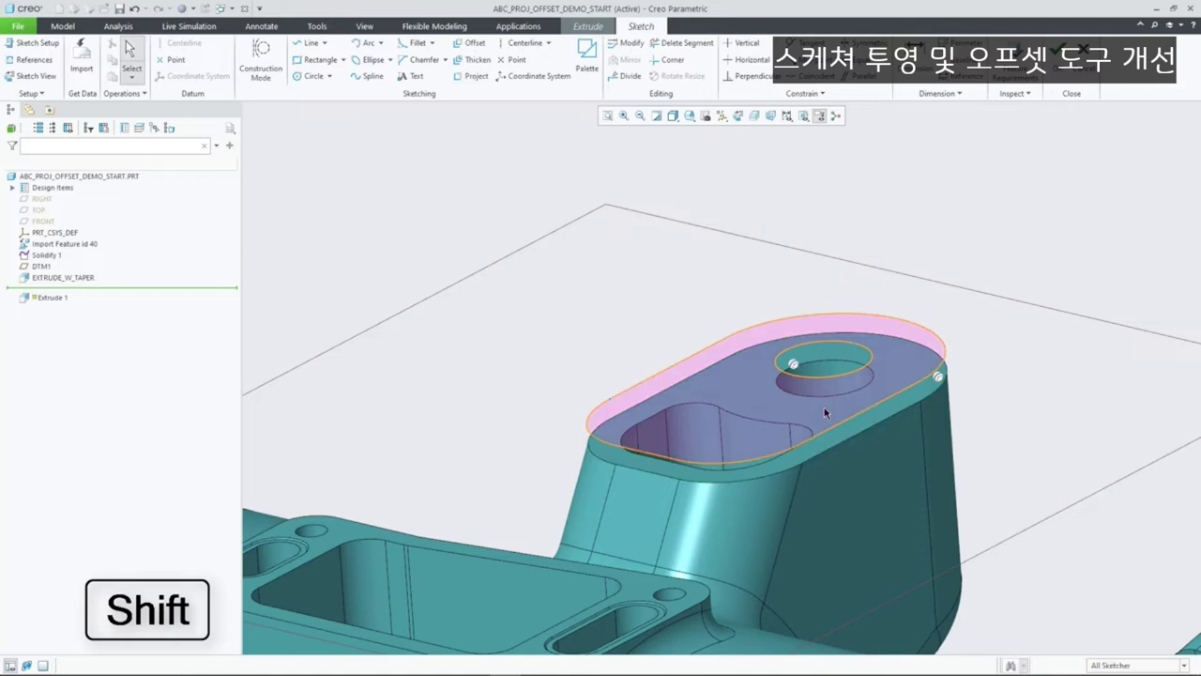
{"action": "right_click", "coordinate": [713, 318]}
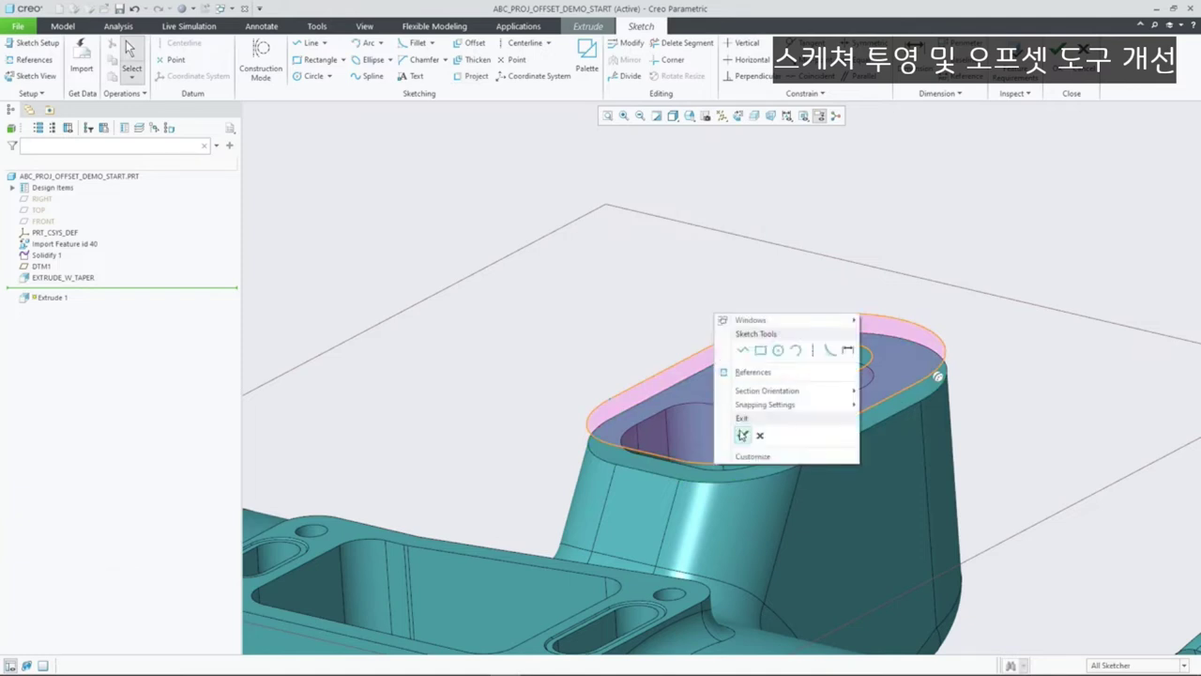
{"action": "left_click", "coordinate": [738, 438]}
- Complete Extrude 1 and select the EXTRUDE_W_TAPER feature
{"action": "left_click", "coordinate": [399, 93]}
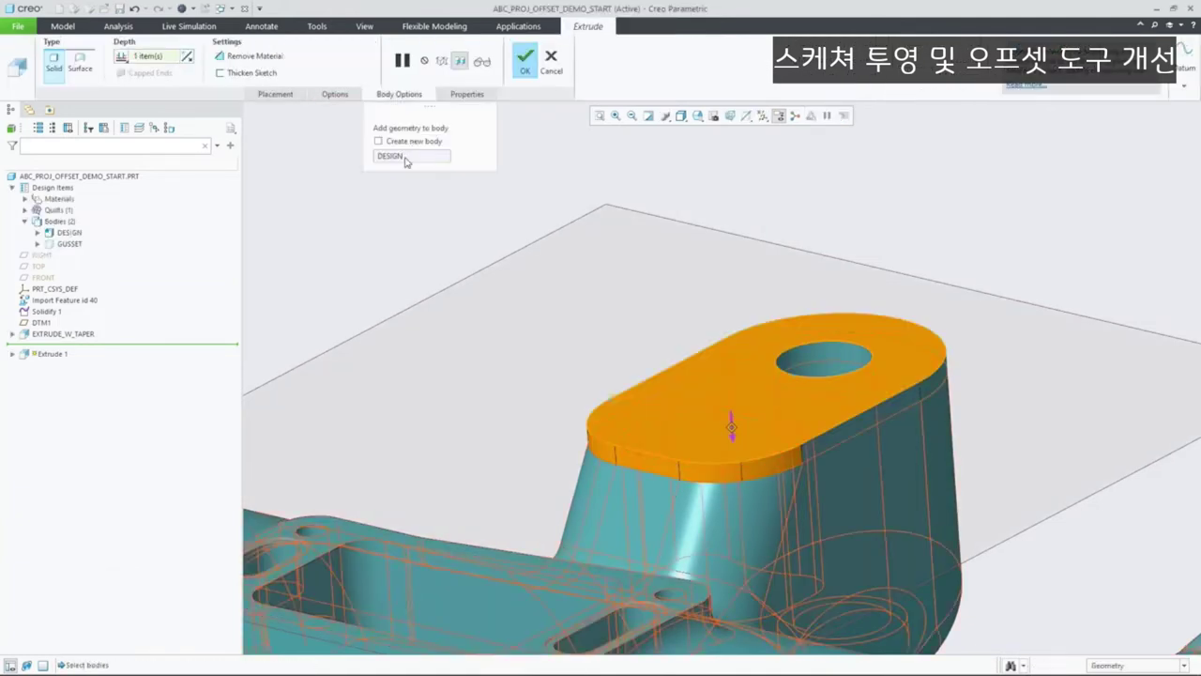
{"action": "middle_click", "coordinate": [335, 234]}
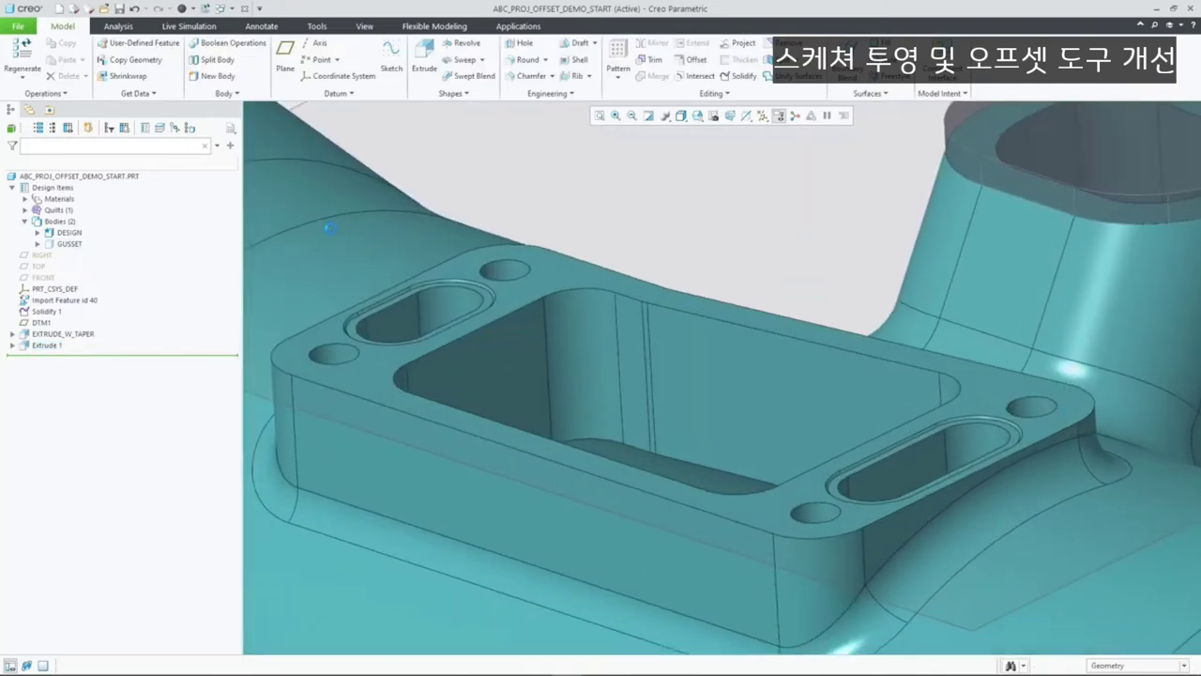
{"action": "left_click", "coordinate": [63, 334]}
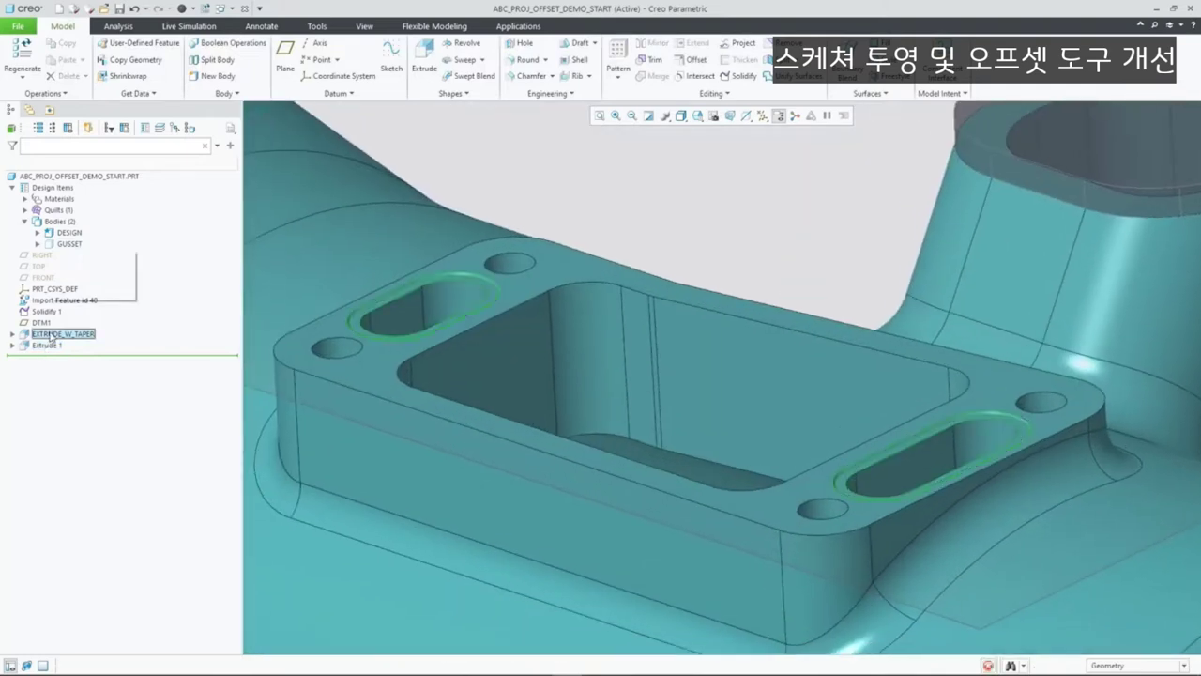
- Offset the four small hole edges by 1.00 in EXTRUDE_W_TAPER's sketch
{"action": "left_click", "coordinate": [66, 310]}
{"action": "left_click", "coordinate": [469, 42]}
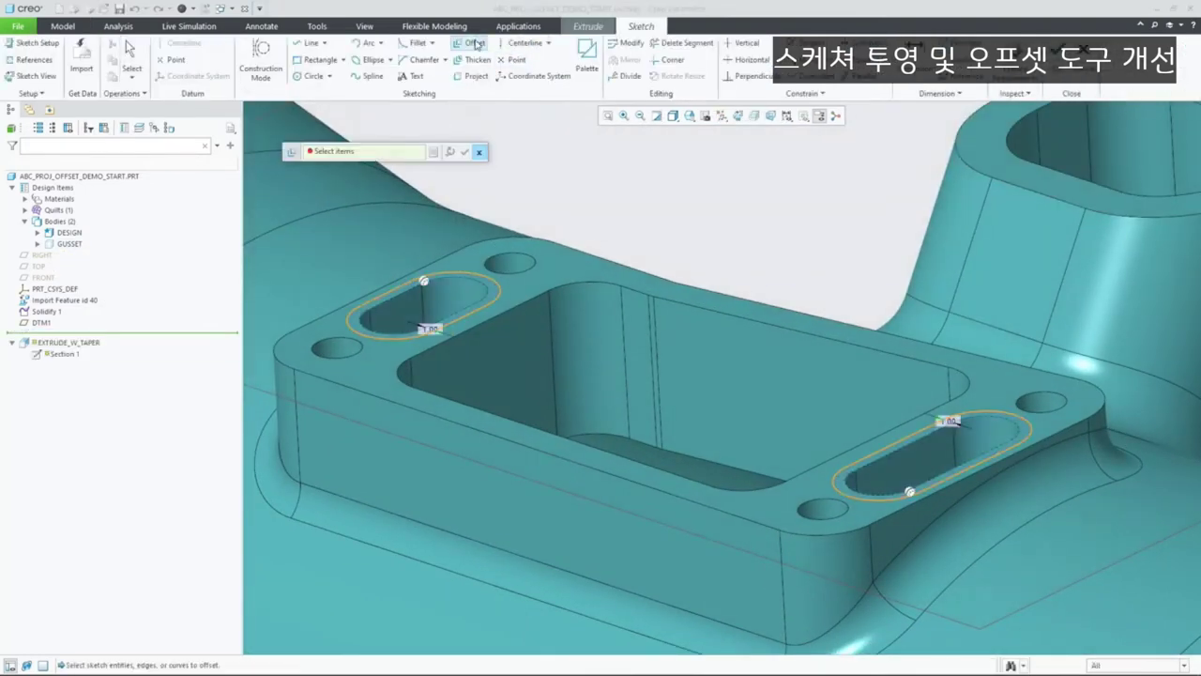
{"action": "left_click", "coordinate": [461, 151]}
{"action": "left_click", "coordinate": [533, 259]}
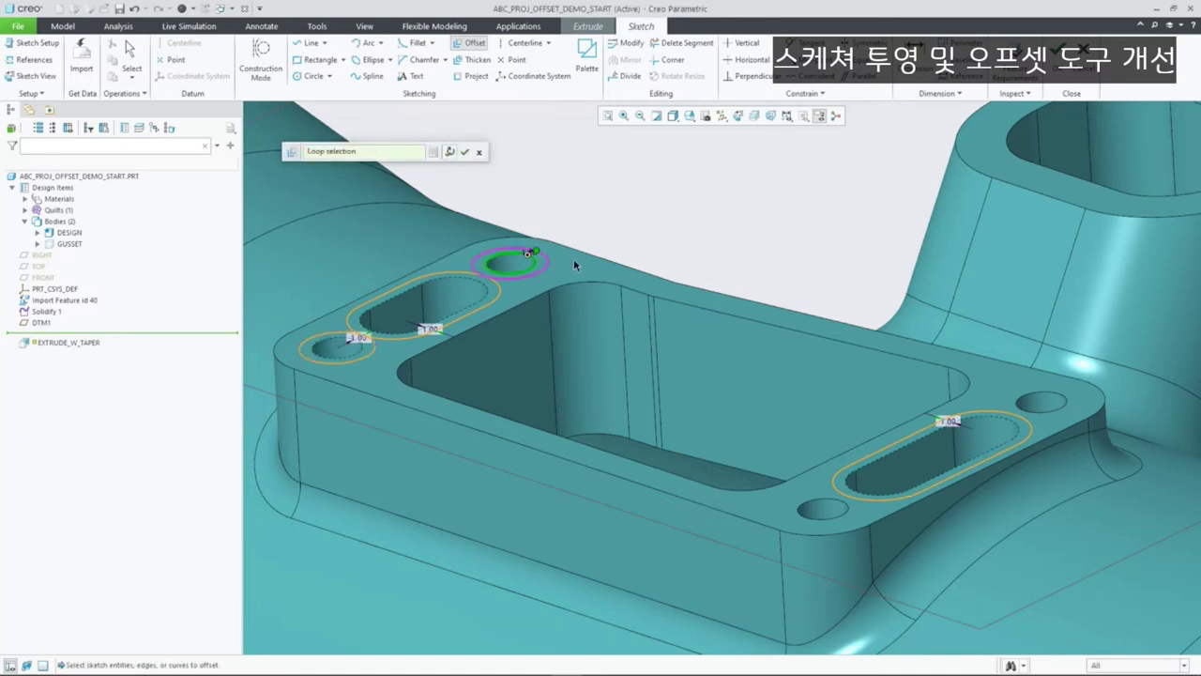
{"action": "left_click", "coordinate": [1013, 384]}
{"action": "left_click", "coordinate": [803, 512]}
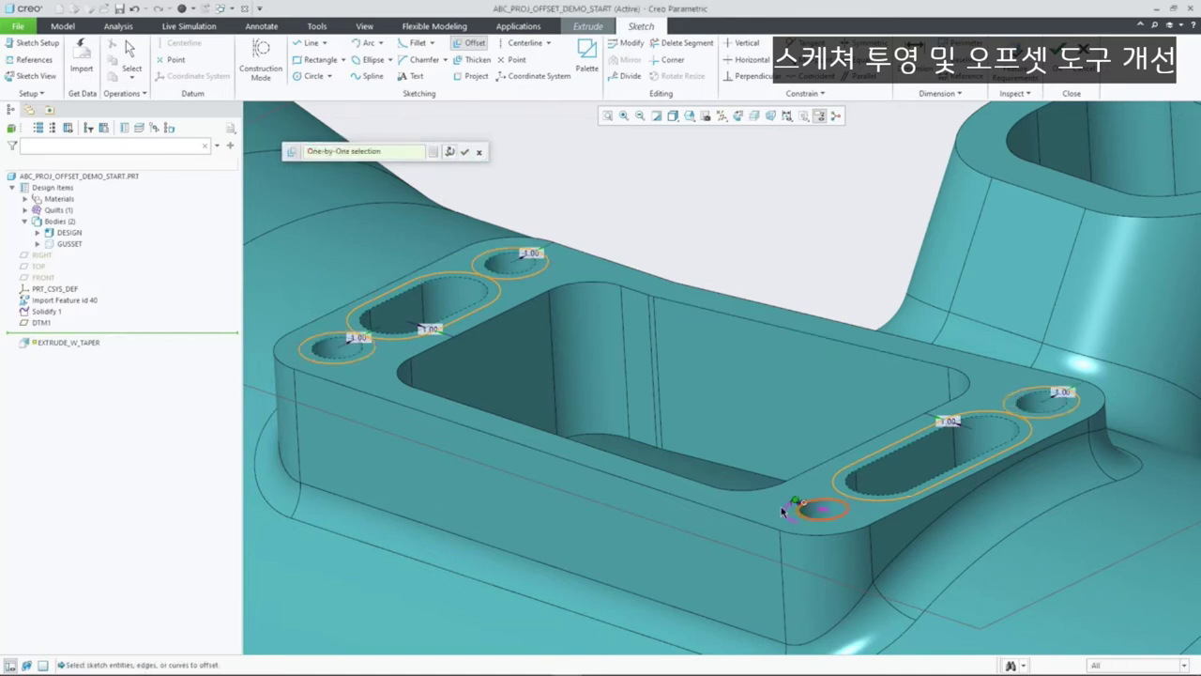
{"action": "middle_click", "coordinate": [758, 498]}
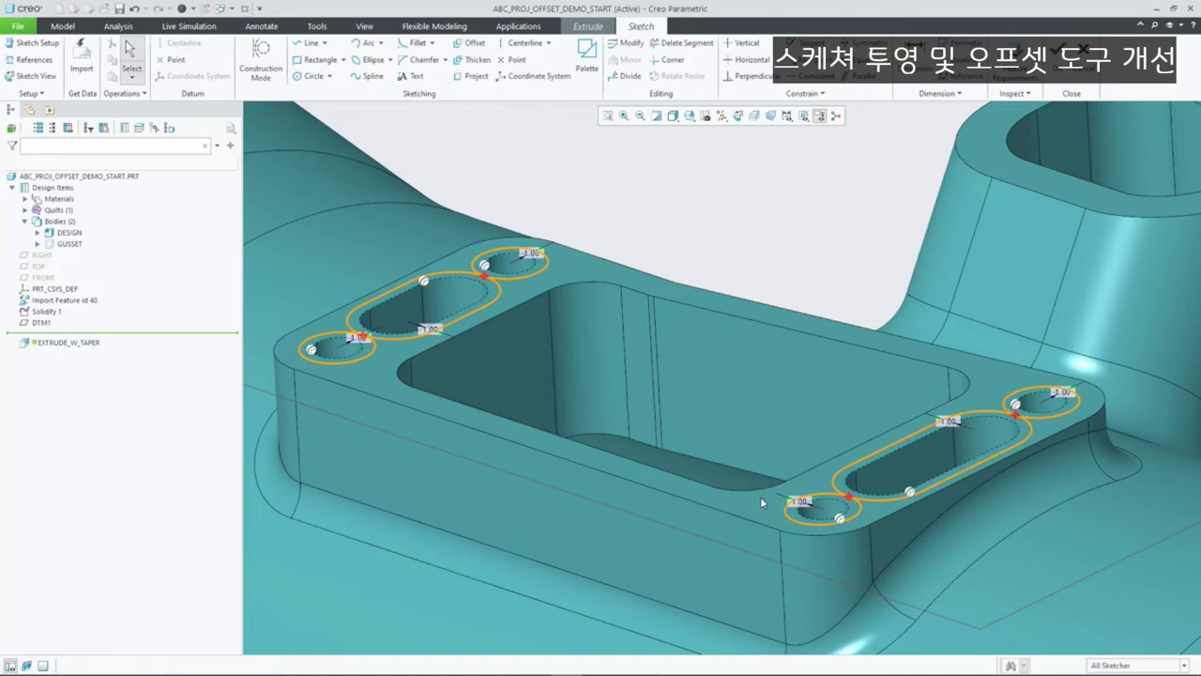
- Offset the central pocket's complete edge loop using a rule-based chain
{"action": "left_click", "coordinate": [473, 43]}
{"action": "left_click", "coordinate": [503, 318]}
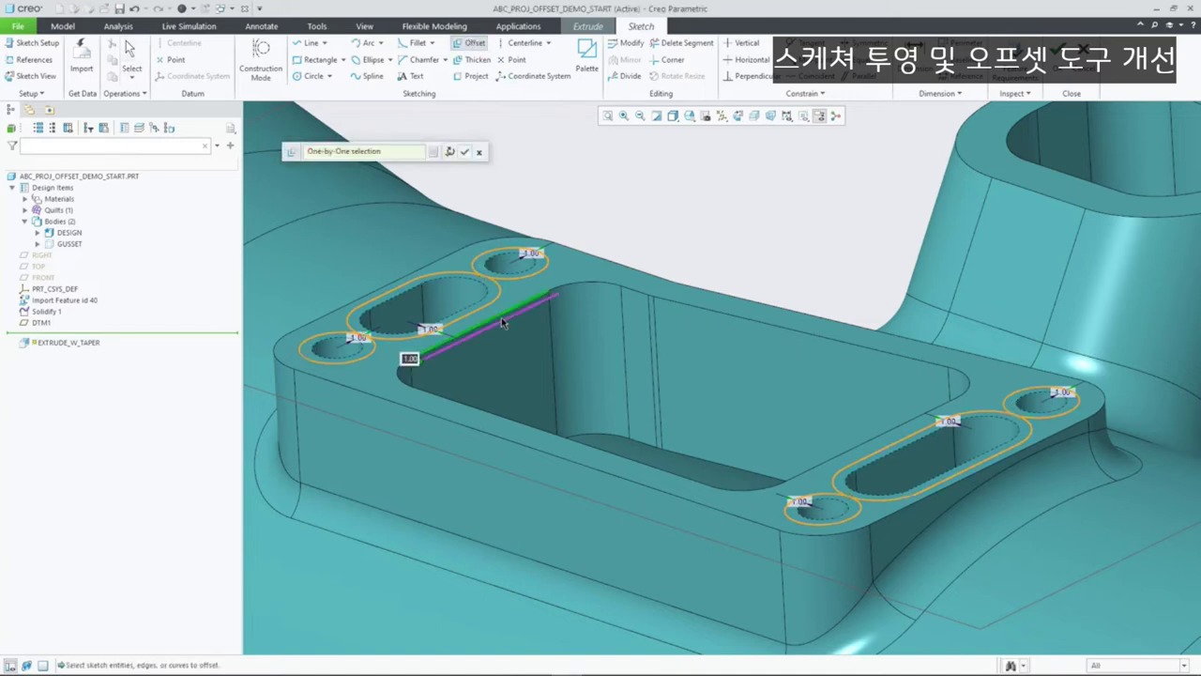
{"action": "left_click", "coordinate": [447, 152]}
{"action": "left_click", "coordinate": [1042, 100]}
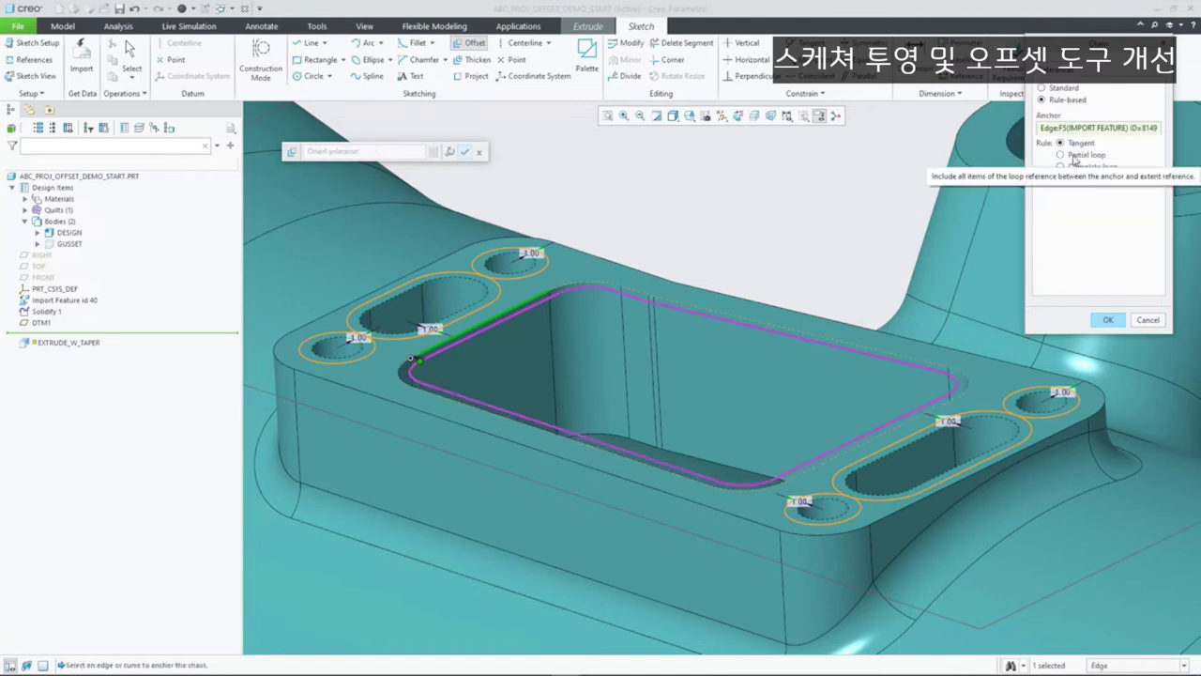
{"action": "left_click", "coordinate": [1062, 155]}
{"action": "left_click", "coordinate": [858, 348]}
{"action": "left_click", "coordinate": [1061, 167]}
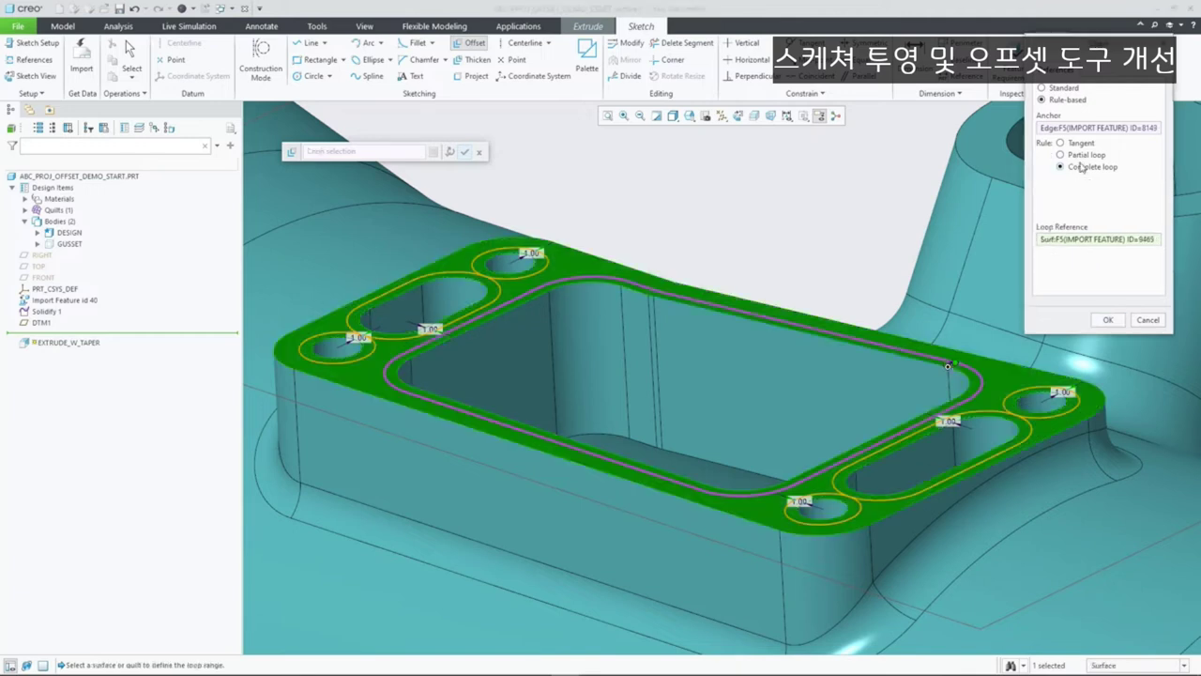
{"action": "left_click", "coordinate": [1109, 319]}
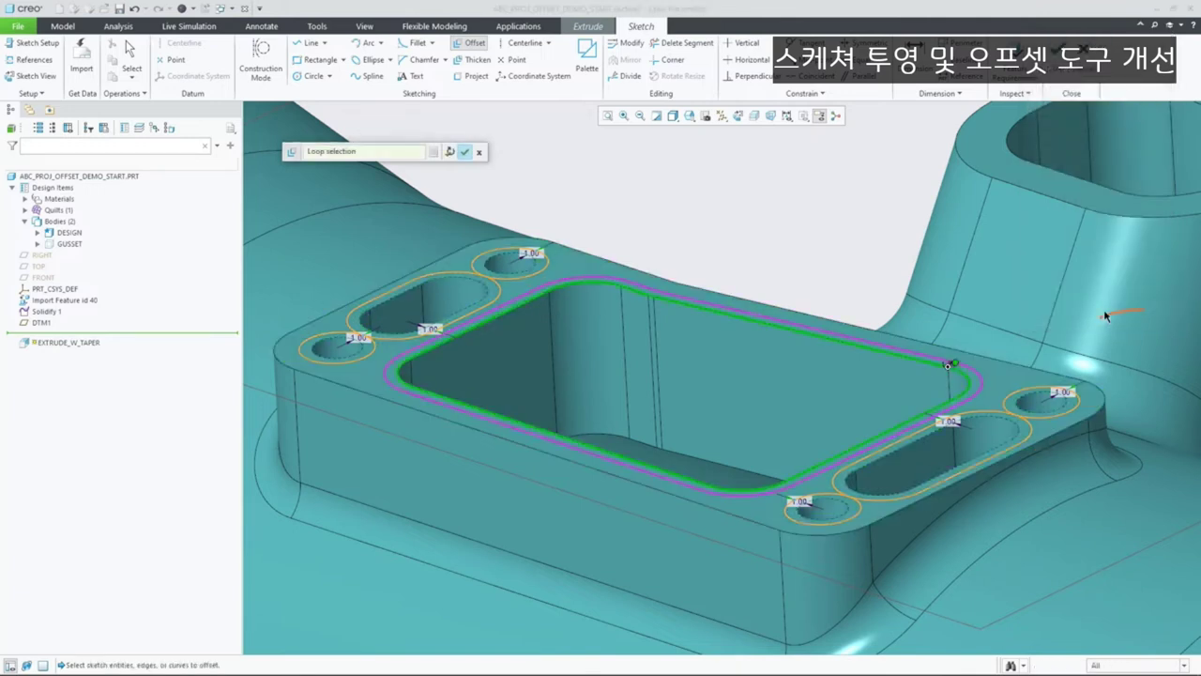
{"action": "middle_click", "coordinate": [849, 276]}
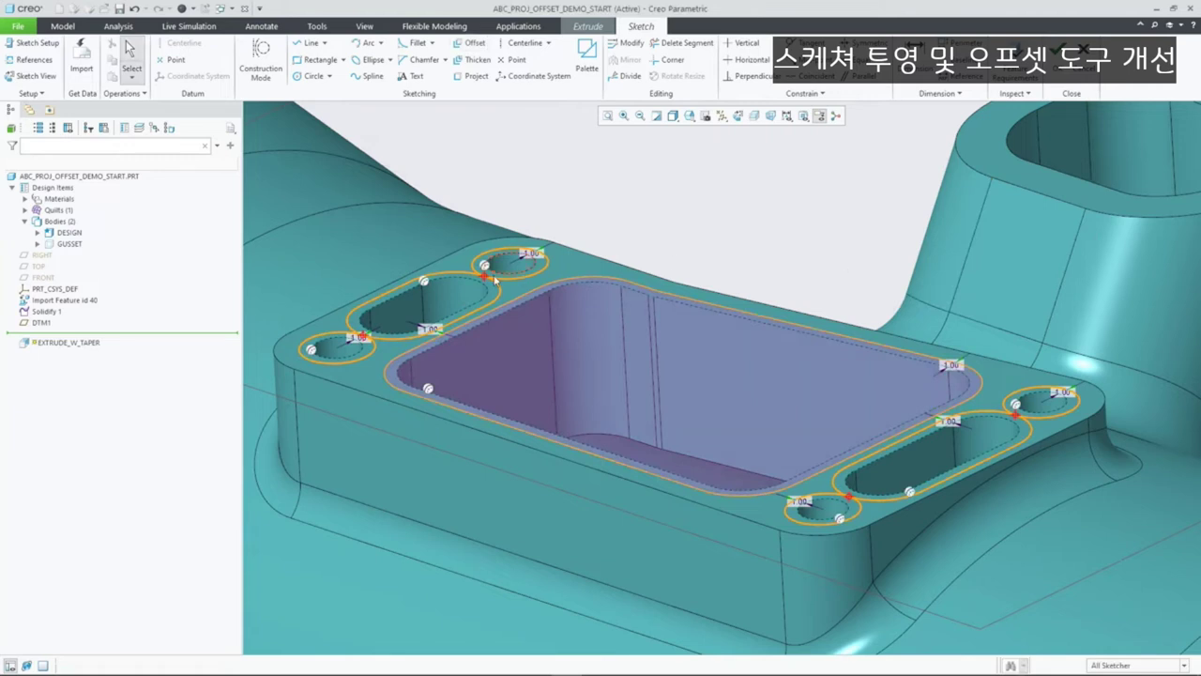
{"action": "left_click", "coordinate": [469, 319]}
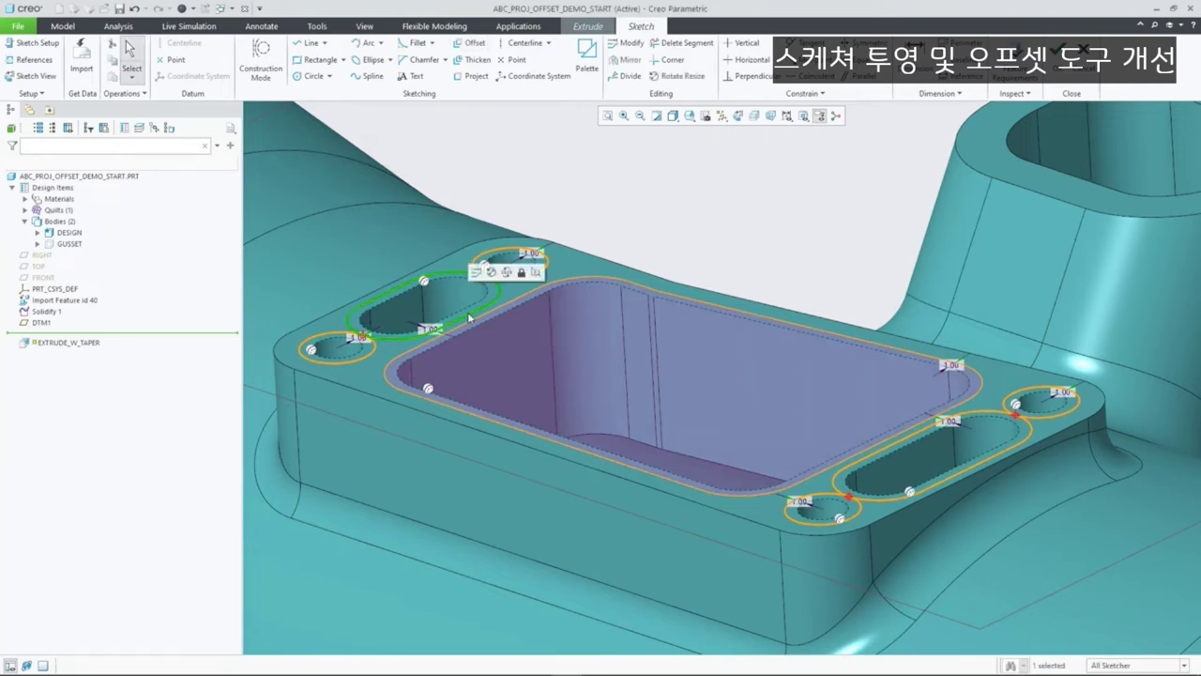
- Delete the slot's offset curve and review the existing hole and slot loop references
{"action": "key", "text": "Delete"}
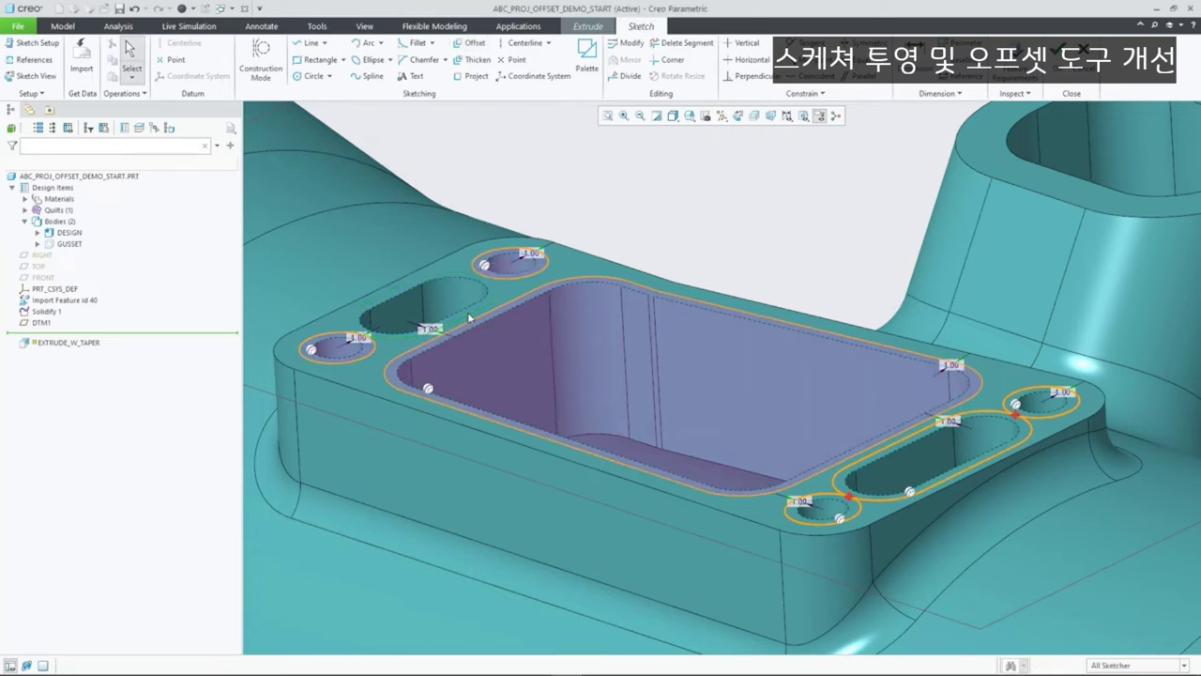
{"action": "left_click", "coordinate": [37, 59]}
{"action": "left_click", "coordinate": [1021, 101]}
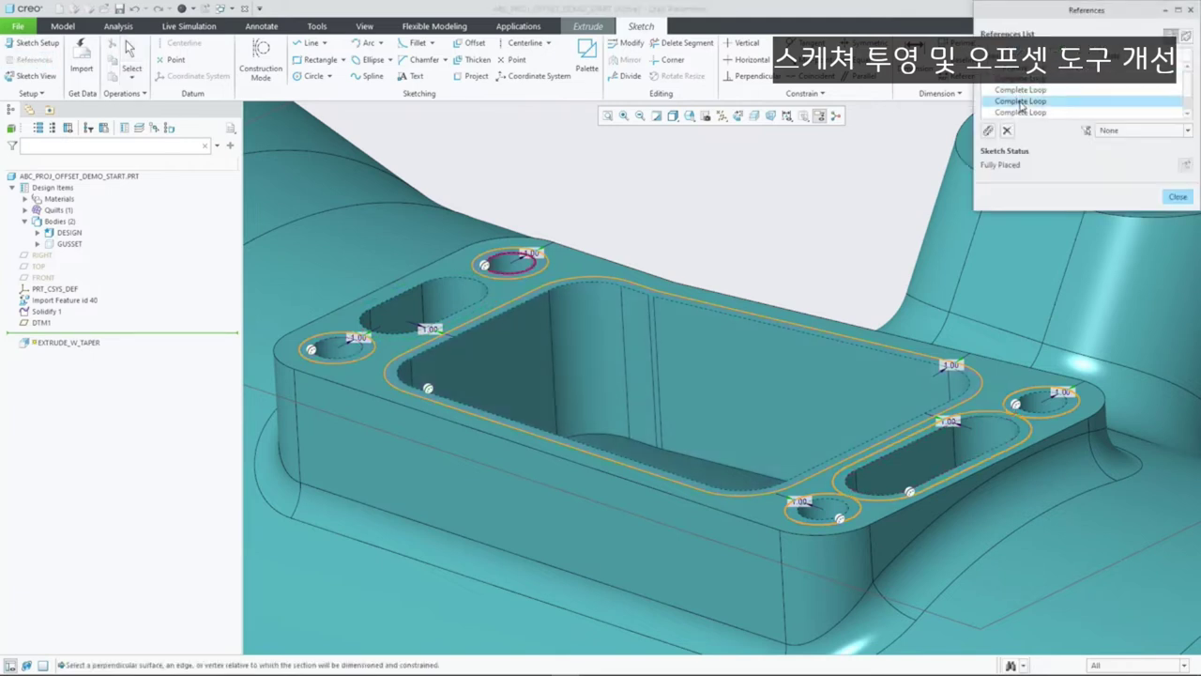
{"action": "left_click", "coordinate": [1028, 112]}
{"action": "left_click", "coordinate": [1032, 101]}
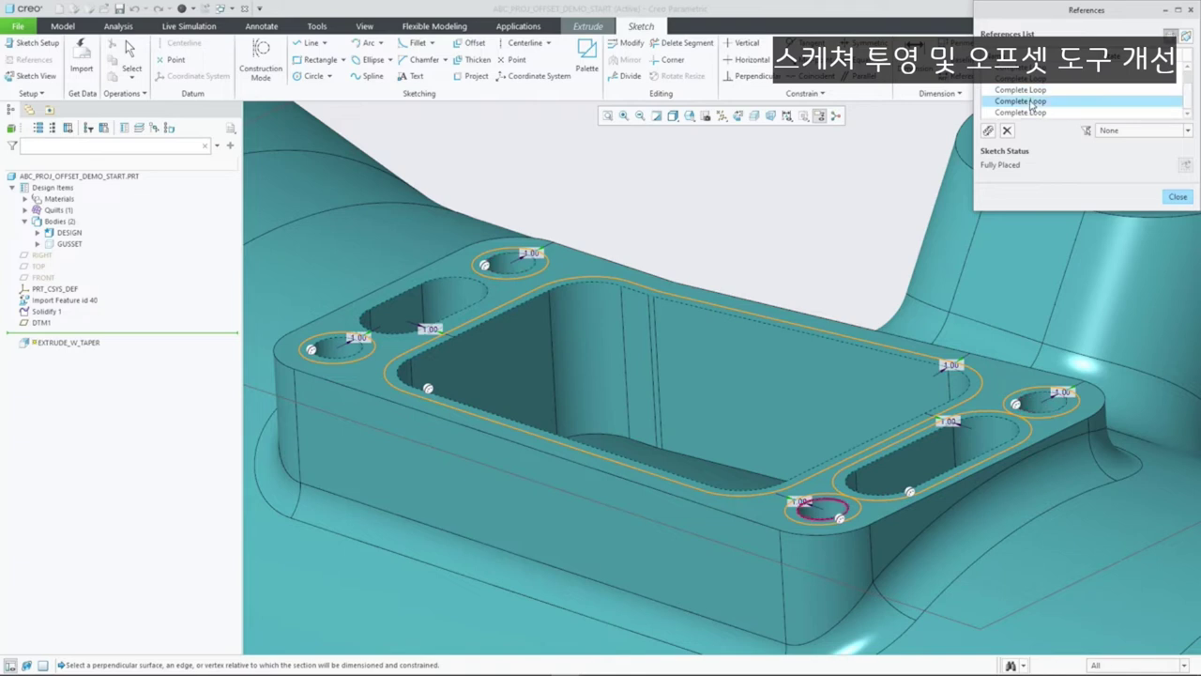
{"action": "left_click", "coordinate": [1023, 90]}
{"action": "left_click", "coordinate": [1022, 79]}
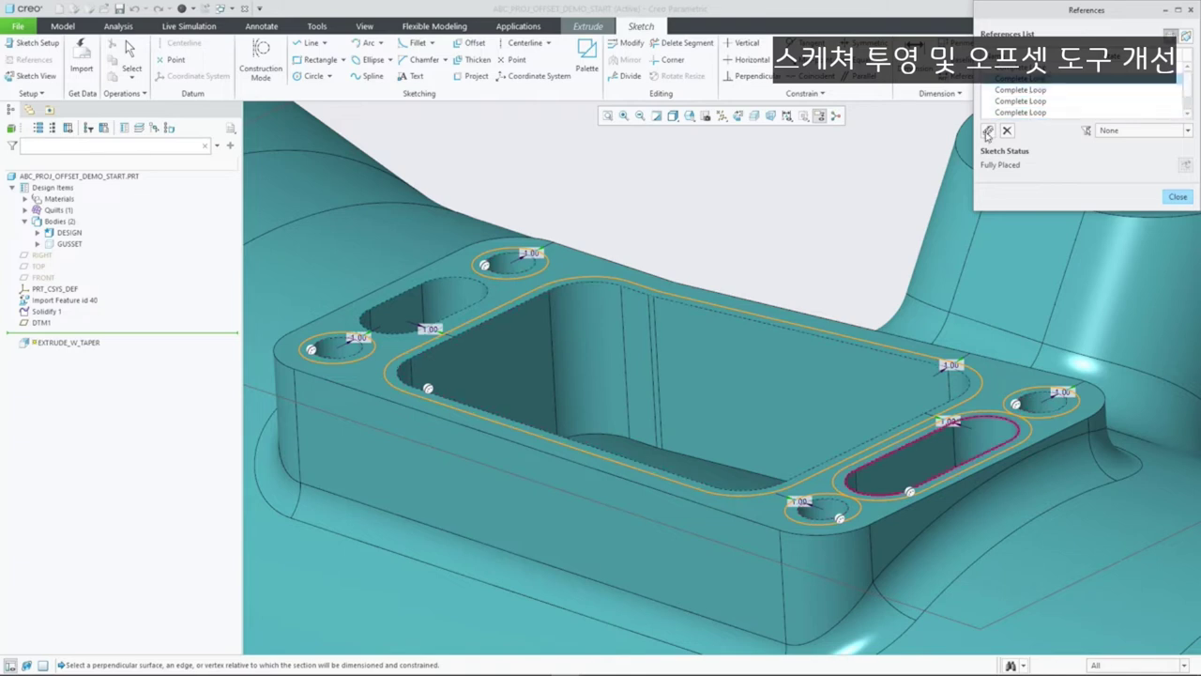
- Add the flange's outer boundary loop as a reference and finish the redefined extrude
{"action": "left_click", "coordinate": [987, 131]}
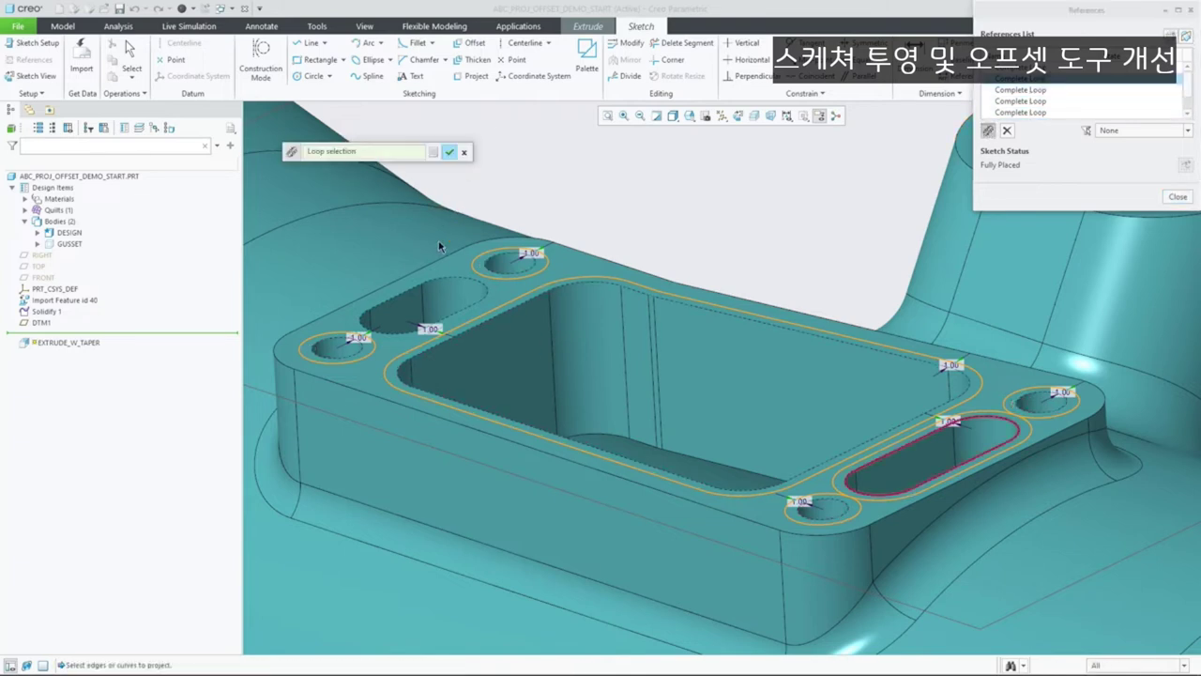
{"action": "left_click", "coordinate": [461, 269]}
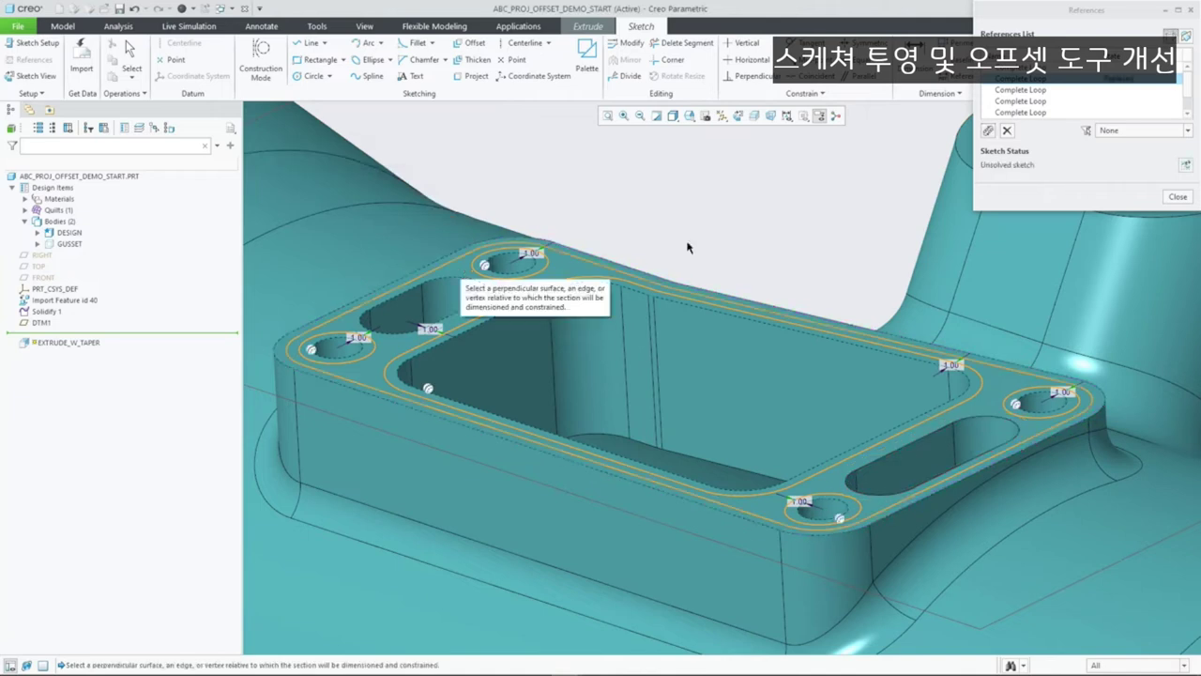
{"action": "left_click", "coordinate": [1186, 166]}
{"action": "left_click", "coordinate": [1178, 197]}
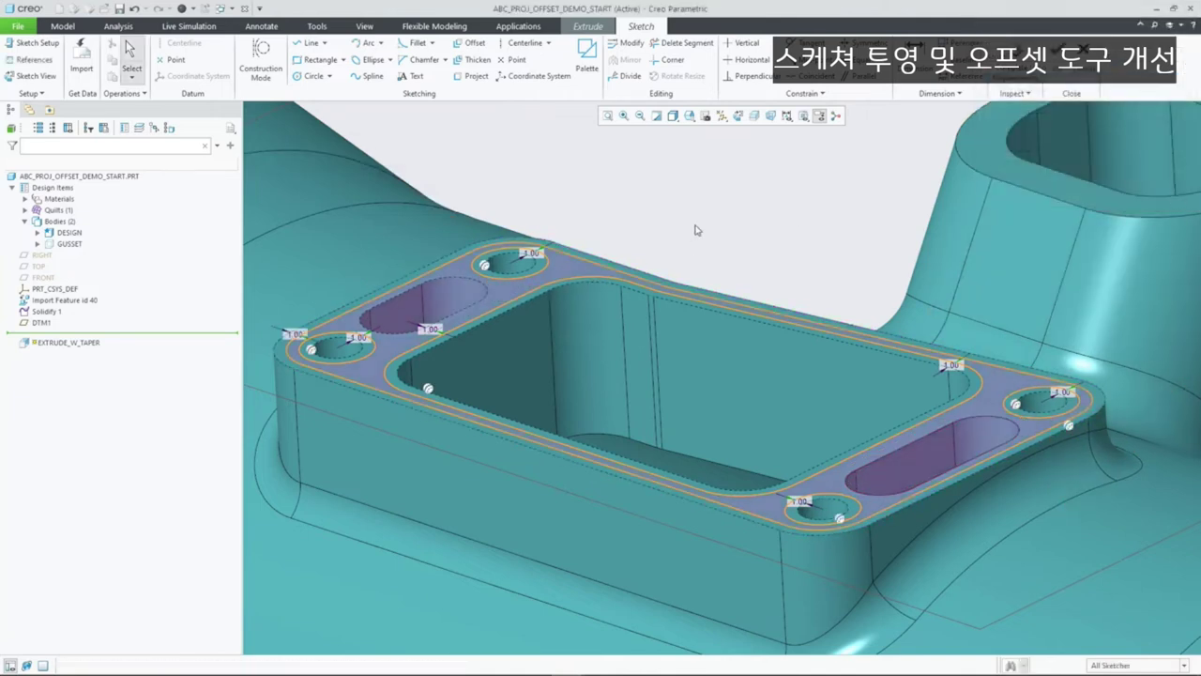
{"action": "right_click", "coordinate": [717, 228]}
{"action": "left_click", "coordinate": [741, 349]}
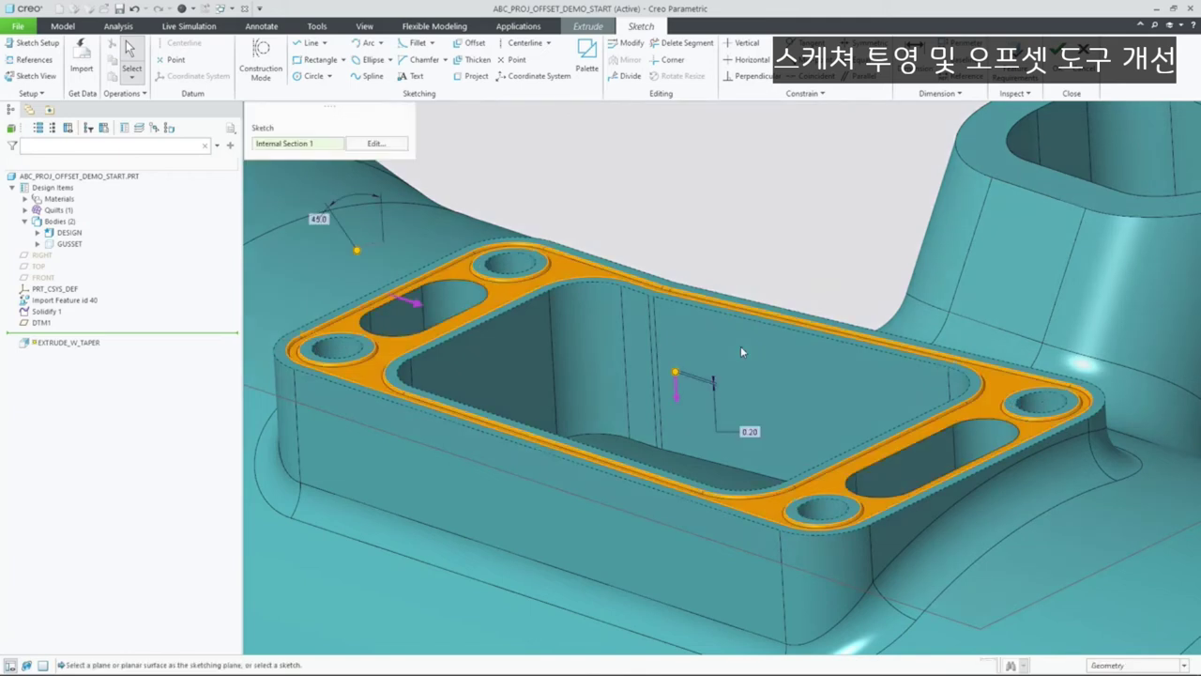
{"action": "middle_click", "coordinate": [740, 346]}
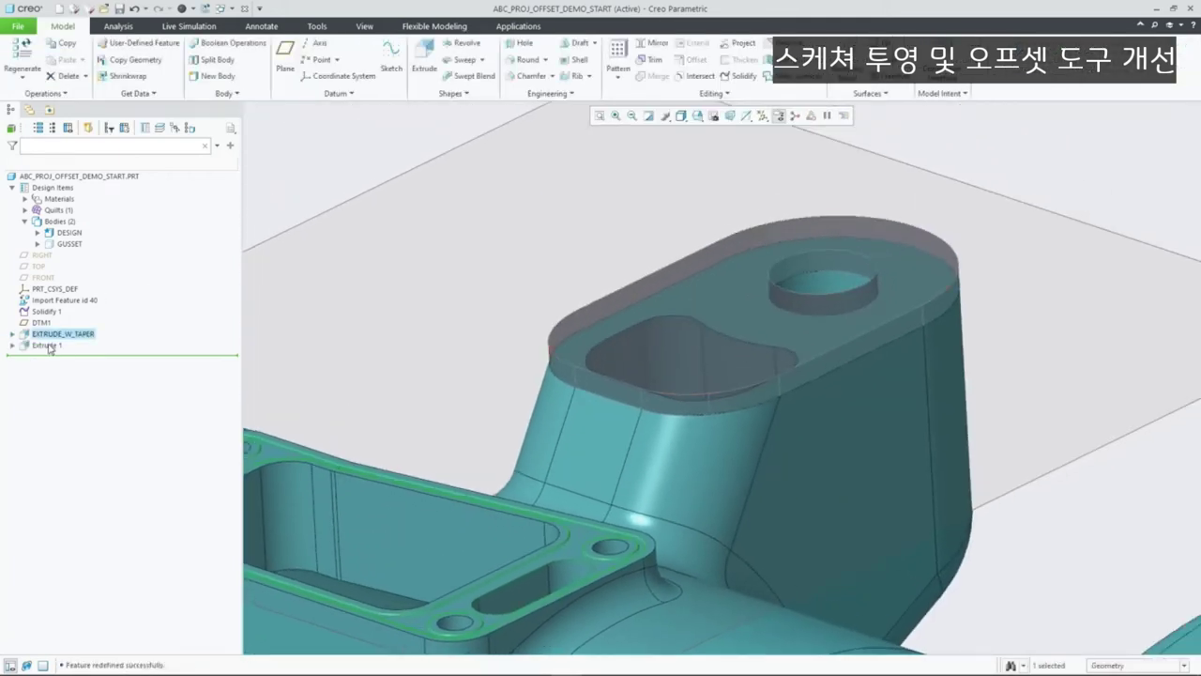
- In Extrude 1's references, replace row 8's hole edge with the pocket's top edge, preview, and apply
{"action": "left_click", "coordinate": [49, 345]}
{"action": "left_click", "coordinate": [71, 280]}
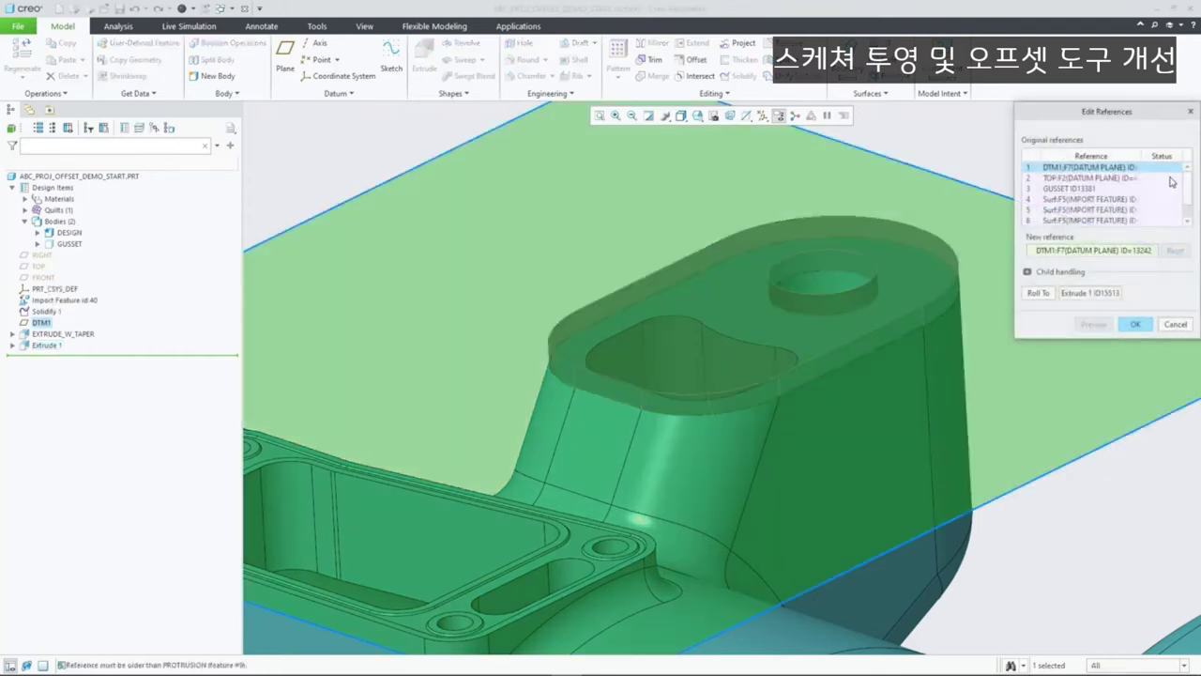
{"action": "scroll", "coordinate": [1170, 182], "scroll_direction": "down", "scroll_amount": 2}
{"action": "left_click", "coordinate": [1121, 210]}
{"action": "left_click", "coordinate": [1116, 220]}
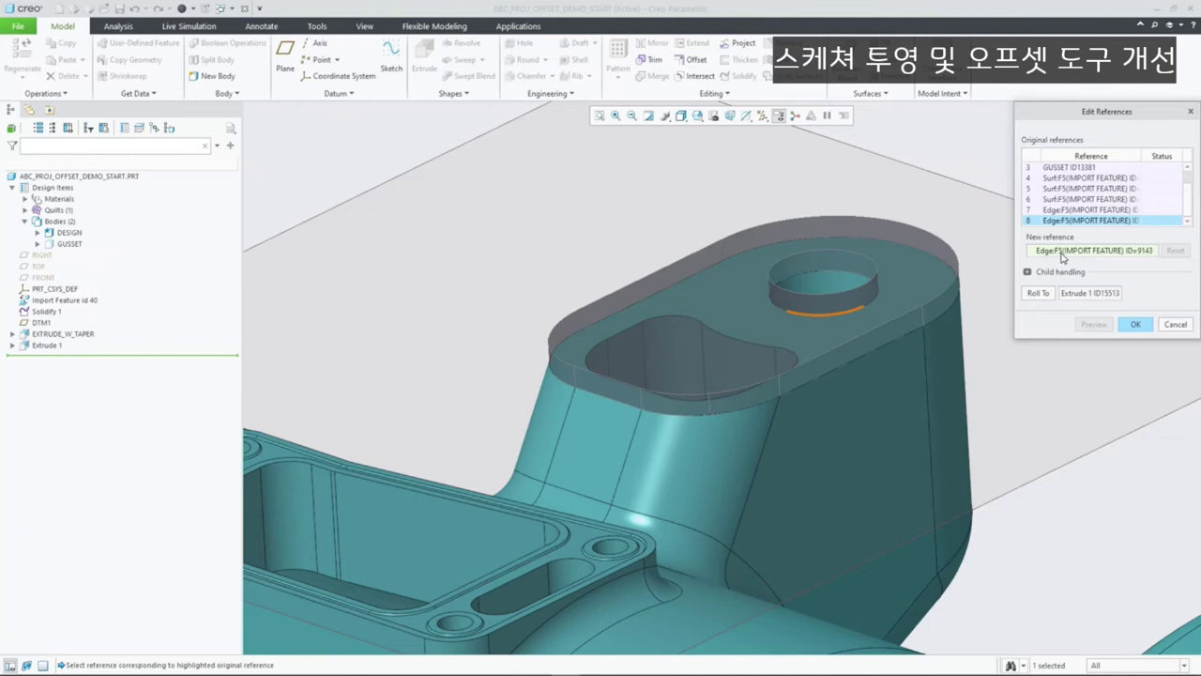
{"action": "left_click", "coordinate": [733, 345]}
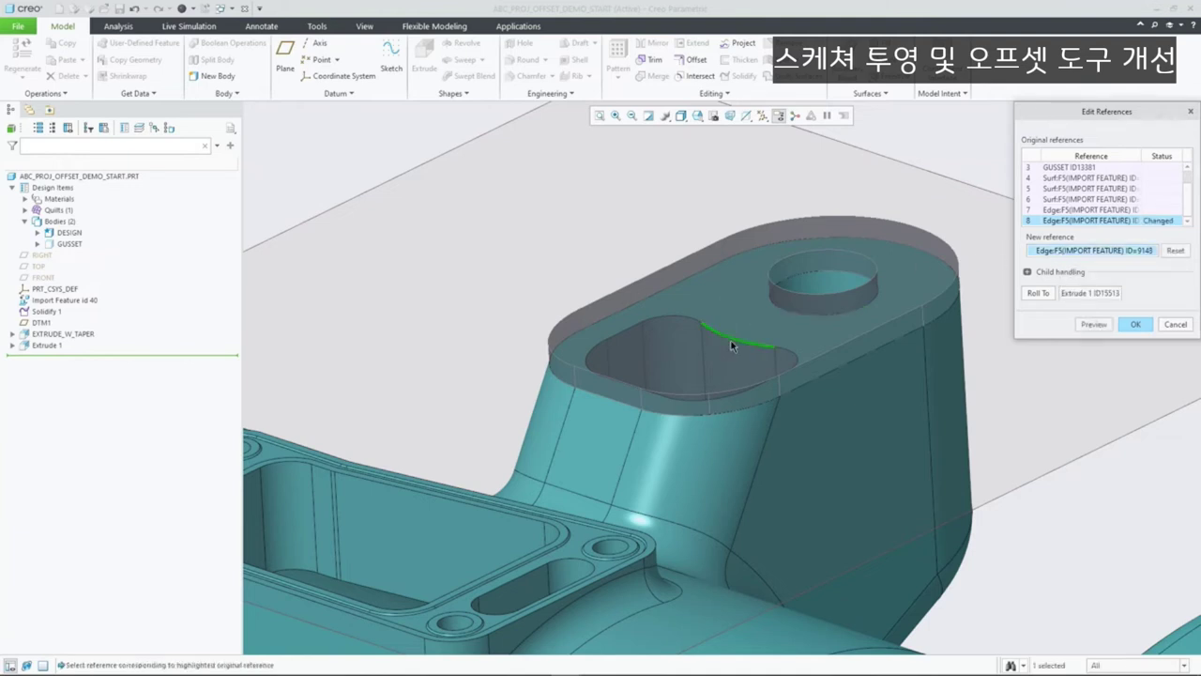
{"action": "left_click", "coordinate": [1106, 326]}
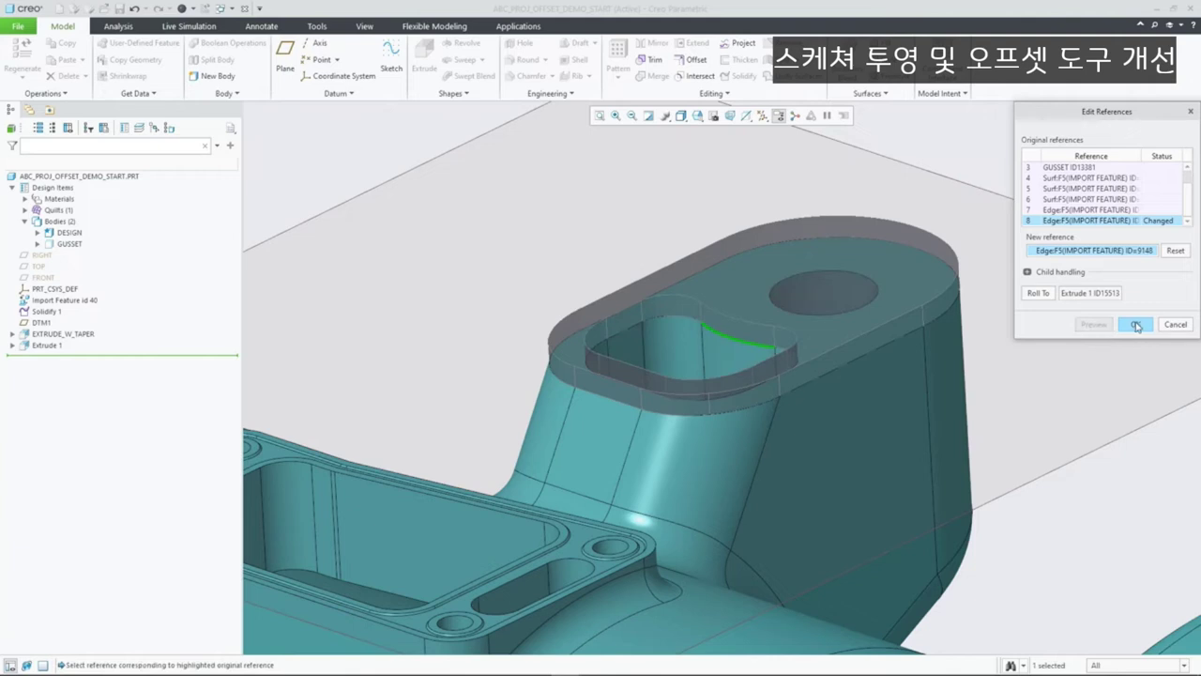
{"action": "left_click", "coordinate": [1136, 324]}
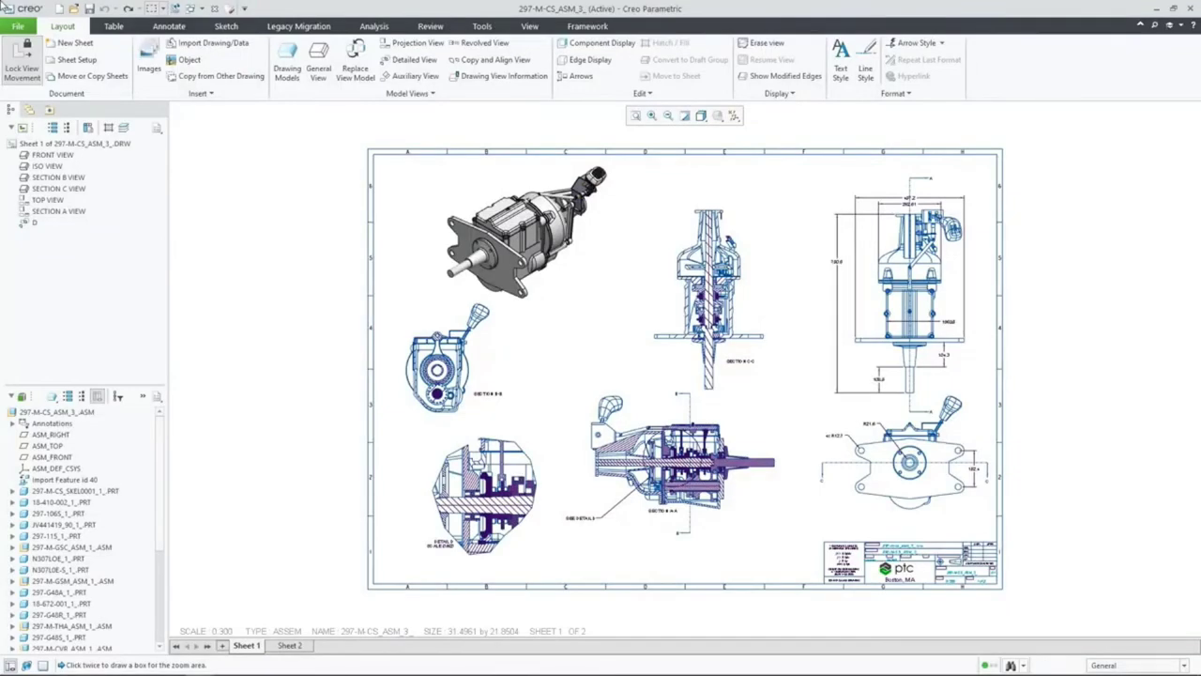
- Zoom into Section A-A and select only the output shaft's hatch for editing
{"action": "left_click", "coordinate": [653, 116]}
{"action": "left_click", "coordinate": [560, 368]}
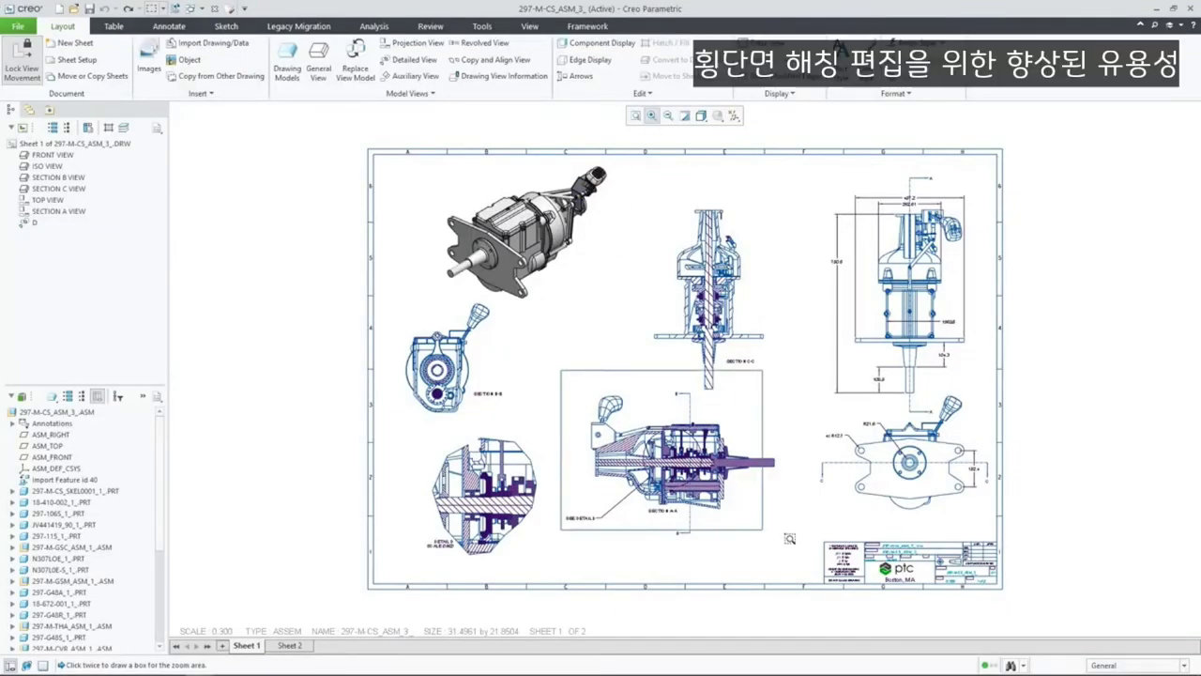
{"action": "left_click", "coordinate": [806, 577]}
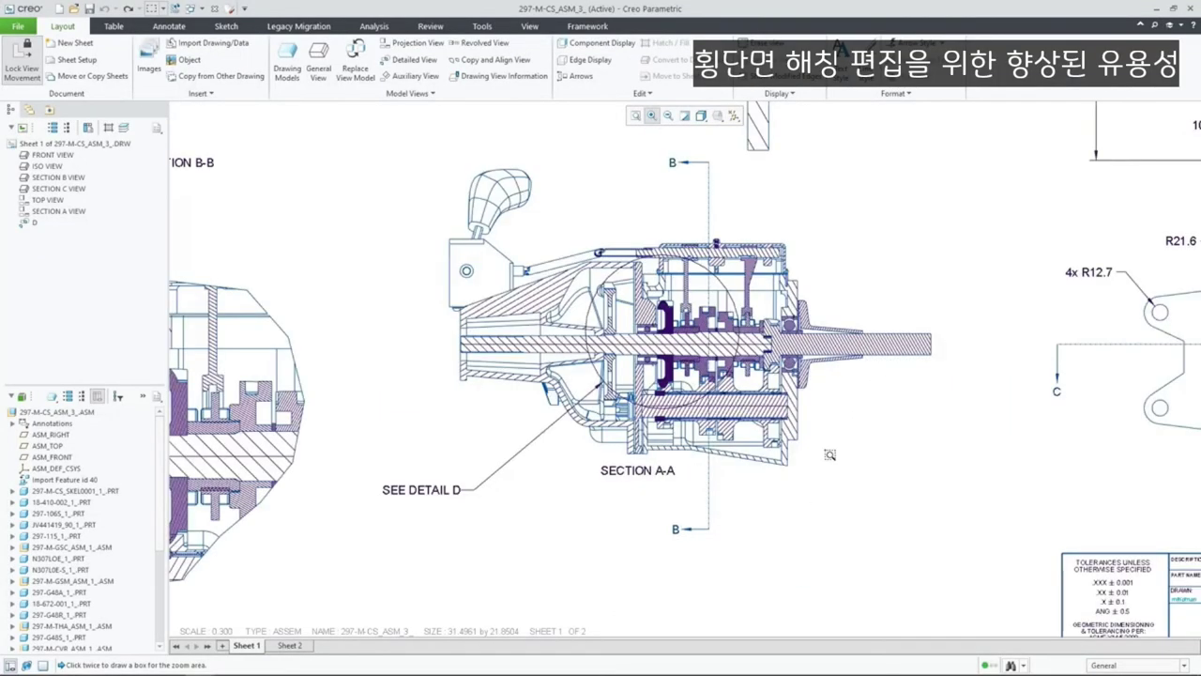
{"action": "double_click", "coordinate": [793, 350]}
{"action": "left_click", "coordinate": [624, 429]}
{"action": "left_click", "coordinate": [645, 349]}
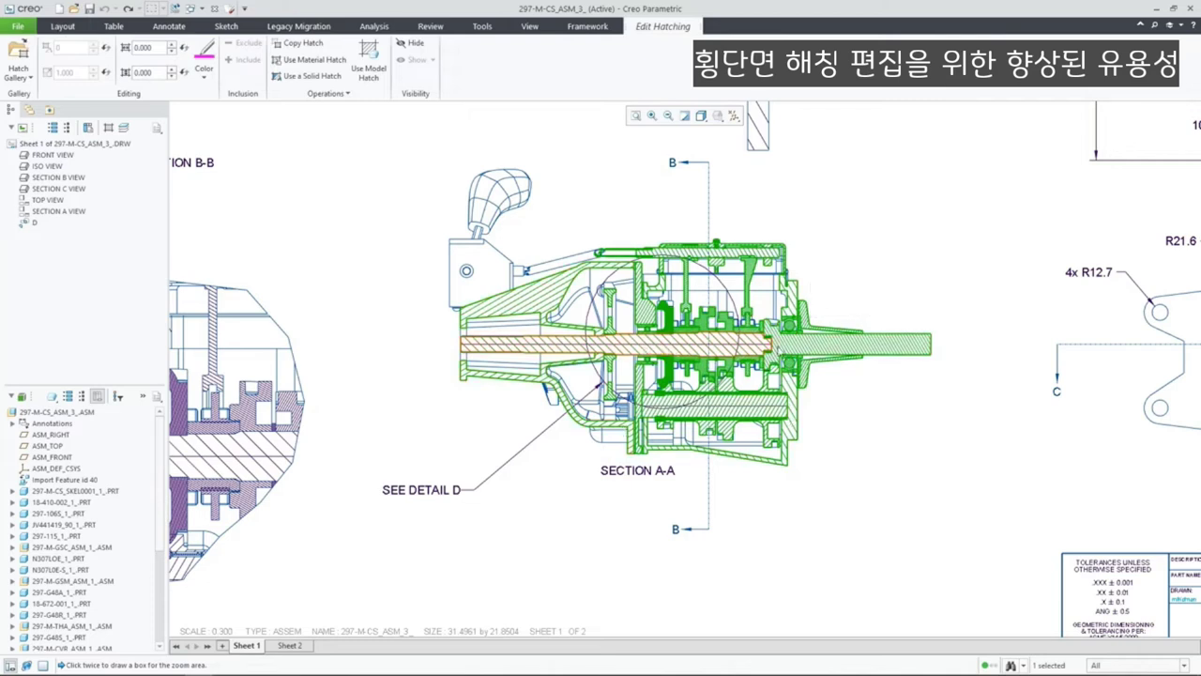
{"action": "left_click", "coordinate": [791, 352]}
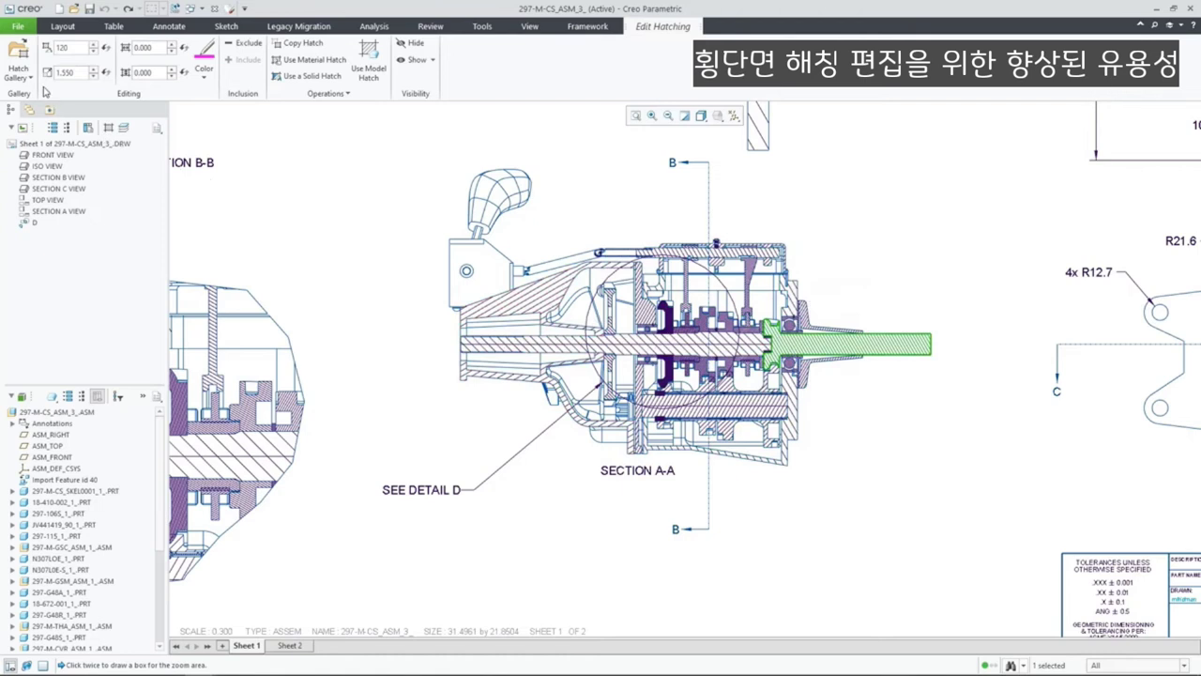
- In the Hatch Gallery, show small named thumbnails, pin ISO heat, and apply it to the shaft
{"action": "left_click", "coordinate": [18, 74]}
{"action": "left_click", "coordinate": [196, 109]}
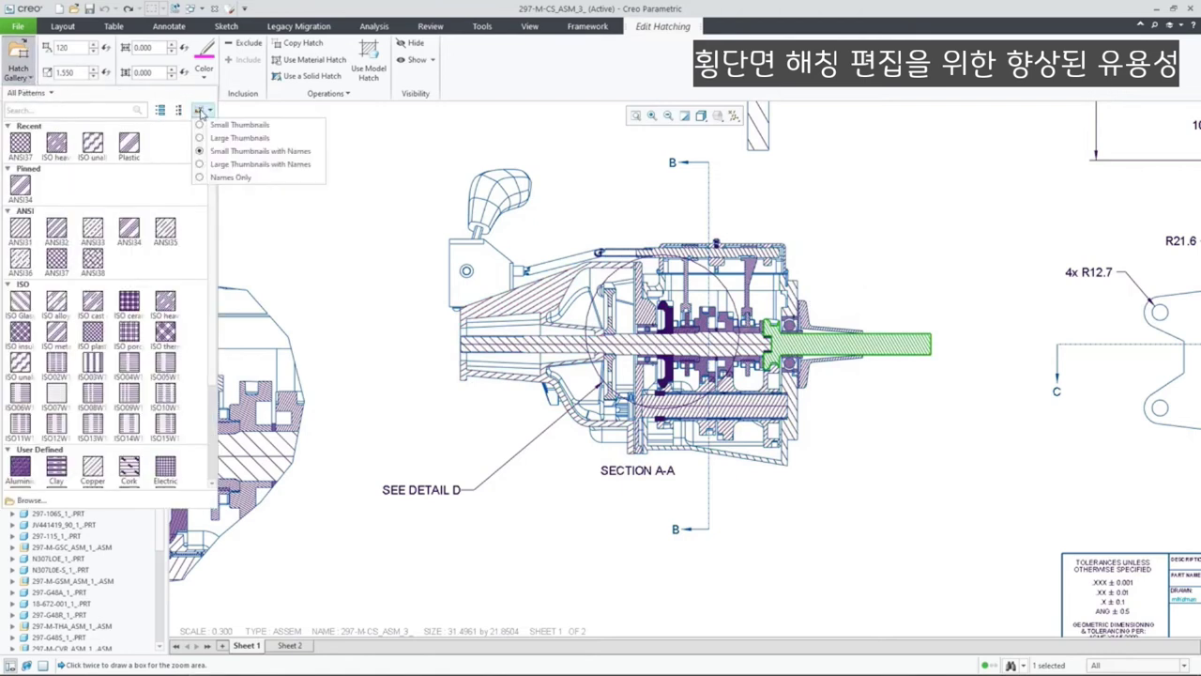
{"action": "left_click", "coordinate": [235, 132]}
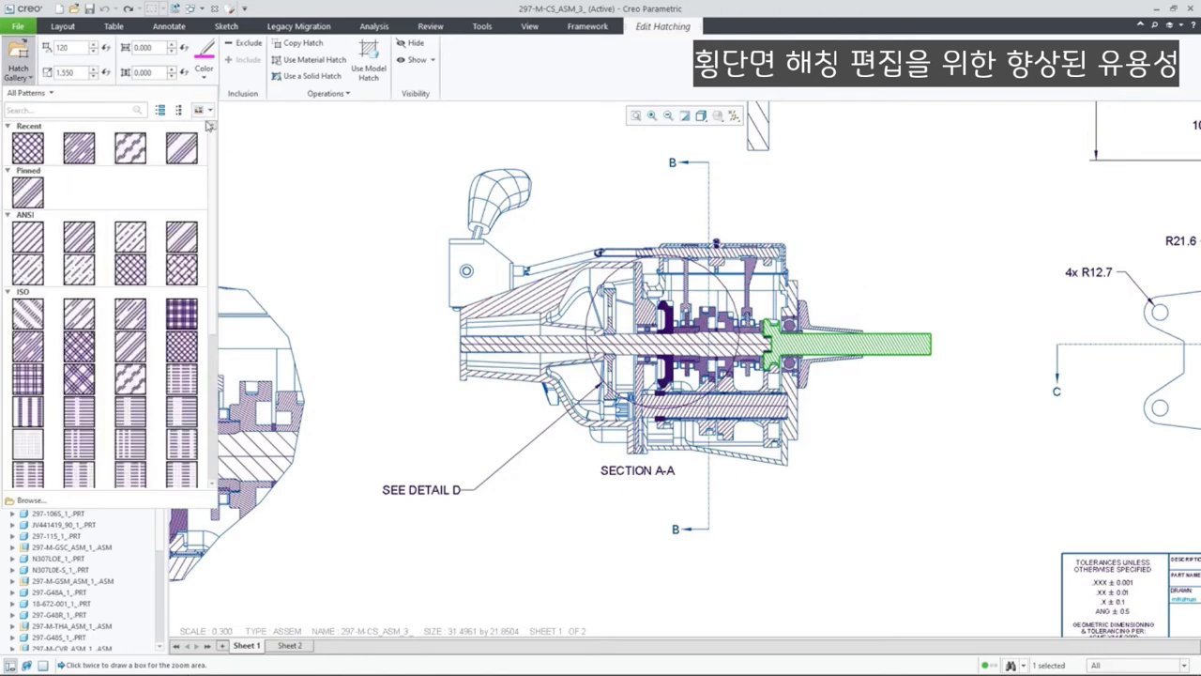
{"action": "left_click", "coordinate": [200, 110]}
{"action": "left_click", "coordinate": [212, 154]}
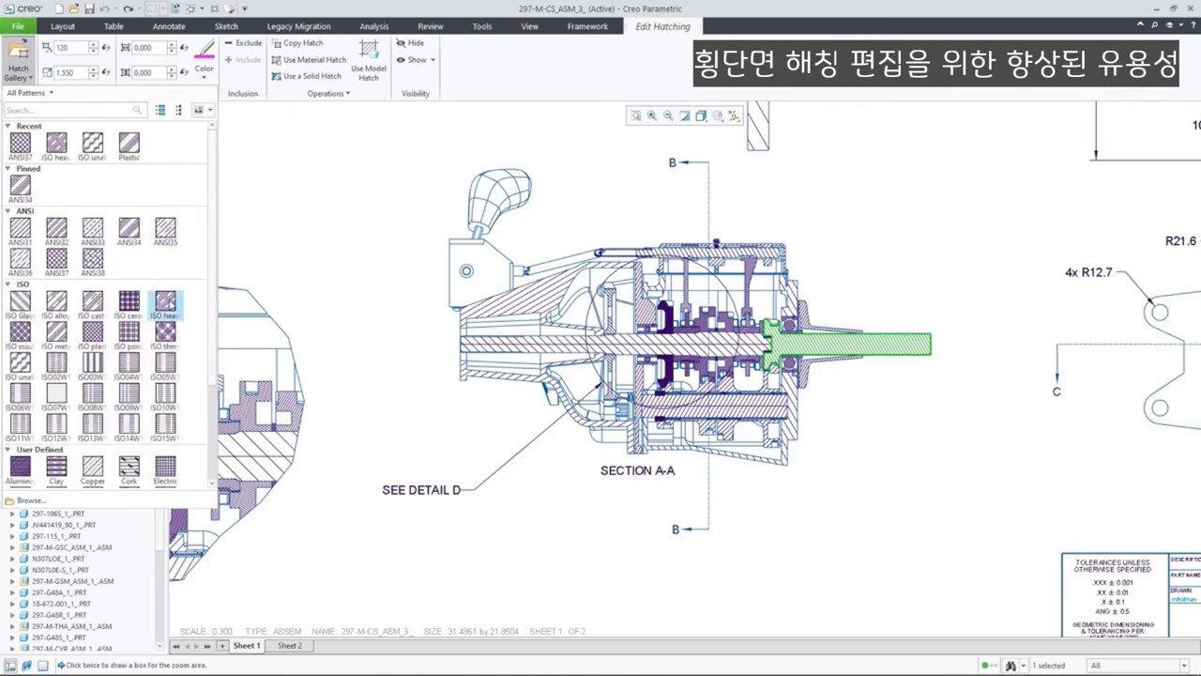
{"action": "left_click", "coordinate": [208, 313]}
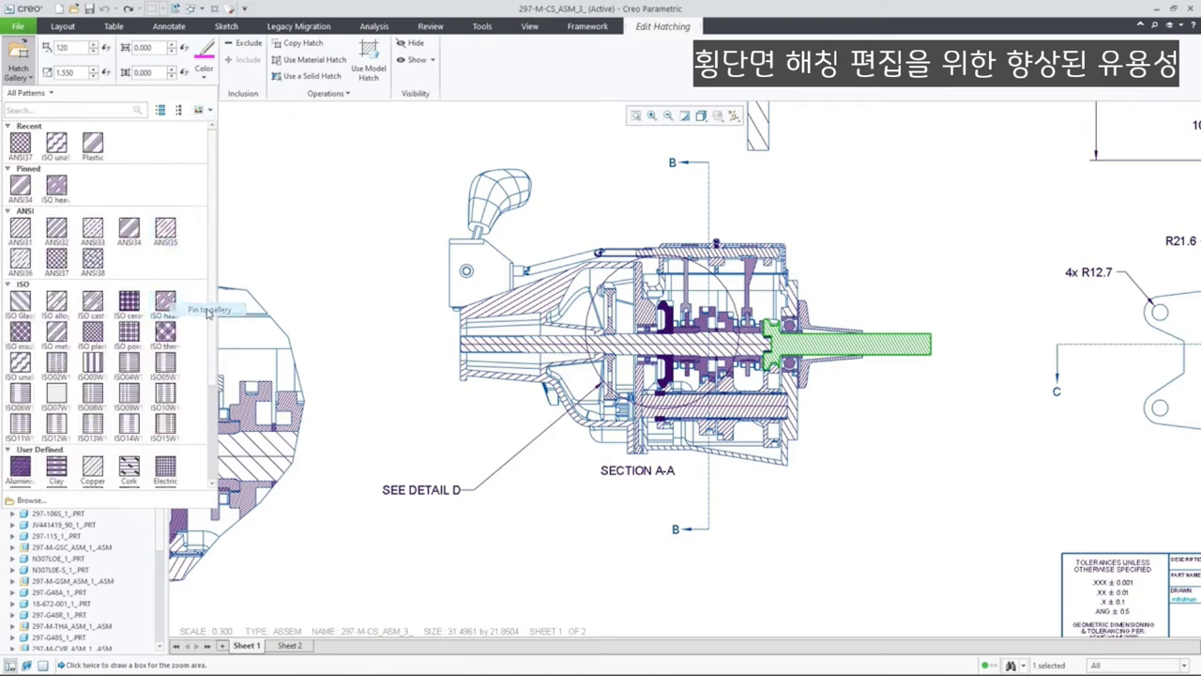
{"action": "left_click", "coordinate": [64, 193]}
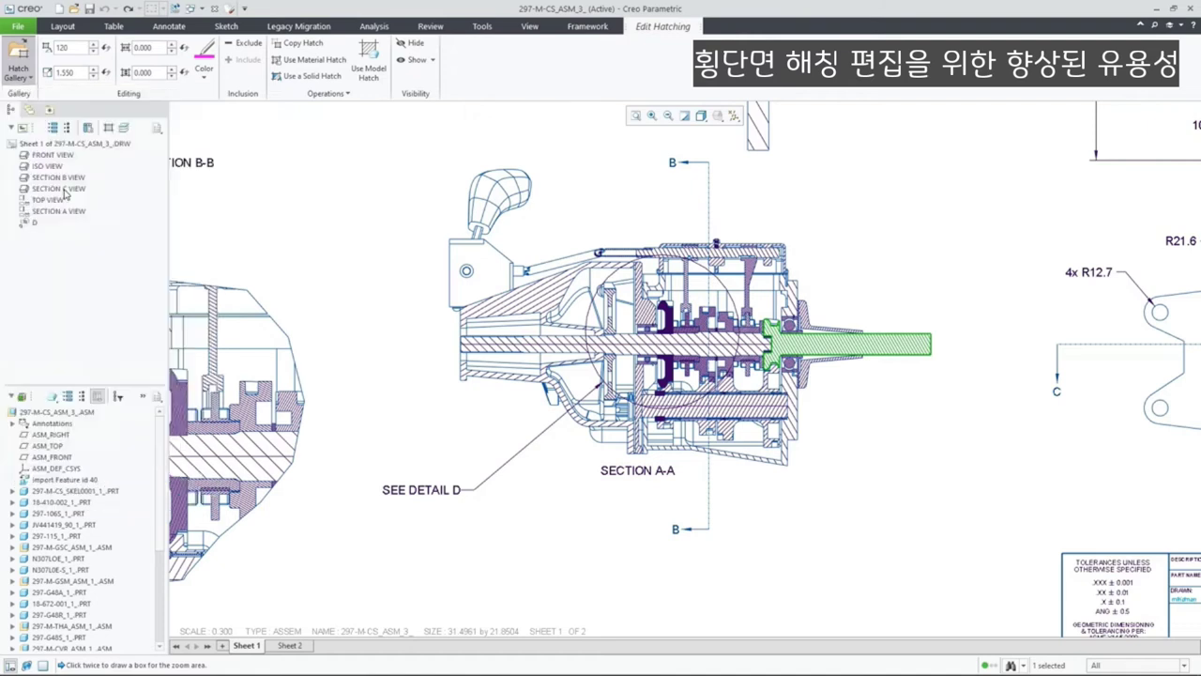
- Set the shaft hatch spacing to 2.000 and restore the flange hatch to 45° at 2.570
{"action": "type", "text": "2"}
{"action": "key", "text": "Return"}
{"action": "left_click", "coordinate": [75, 47]}
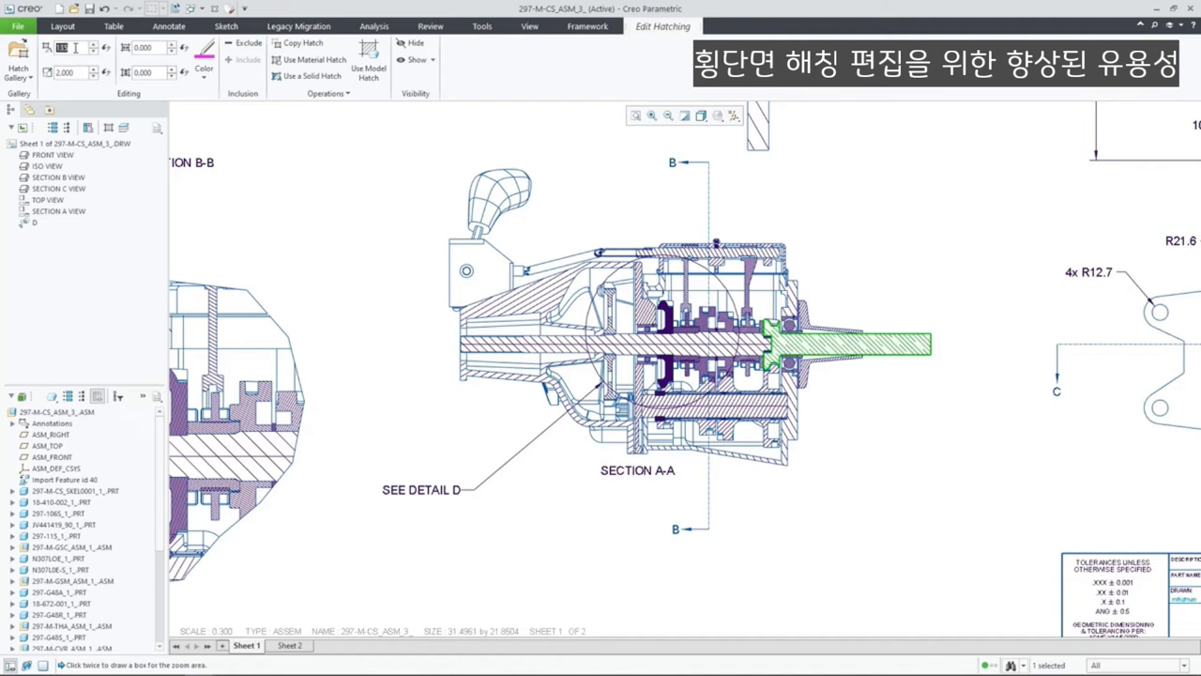
{"action": "left_click", "coordinate": [848, 301]}
{"action": "double_click", "coordinate": [807, 324]}
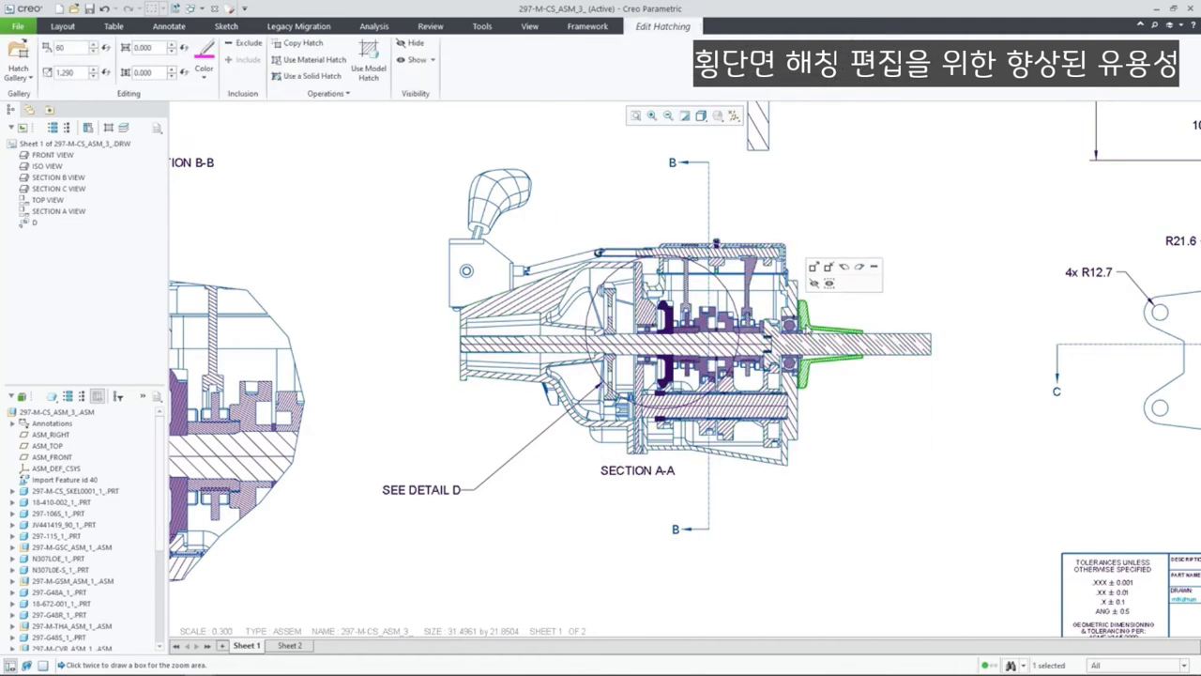
{"action": "right_click", "coordinate": [822, 279]}
{"action": "left_click", "coordinate": [871, 316]}
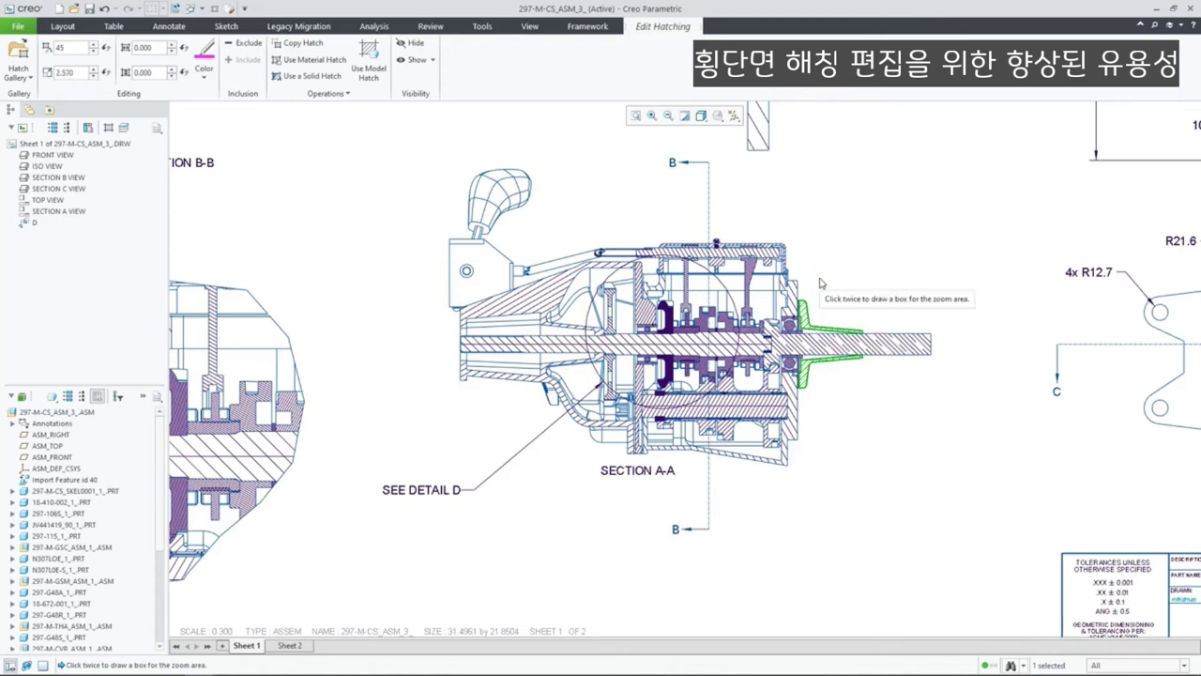
{"action": "left_click", "coordinate": [819, 282]}
{"action": "double_click", "coordinate": [507, 286]}
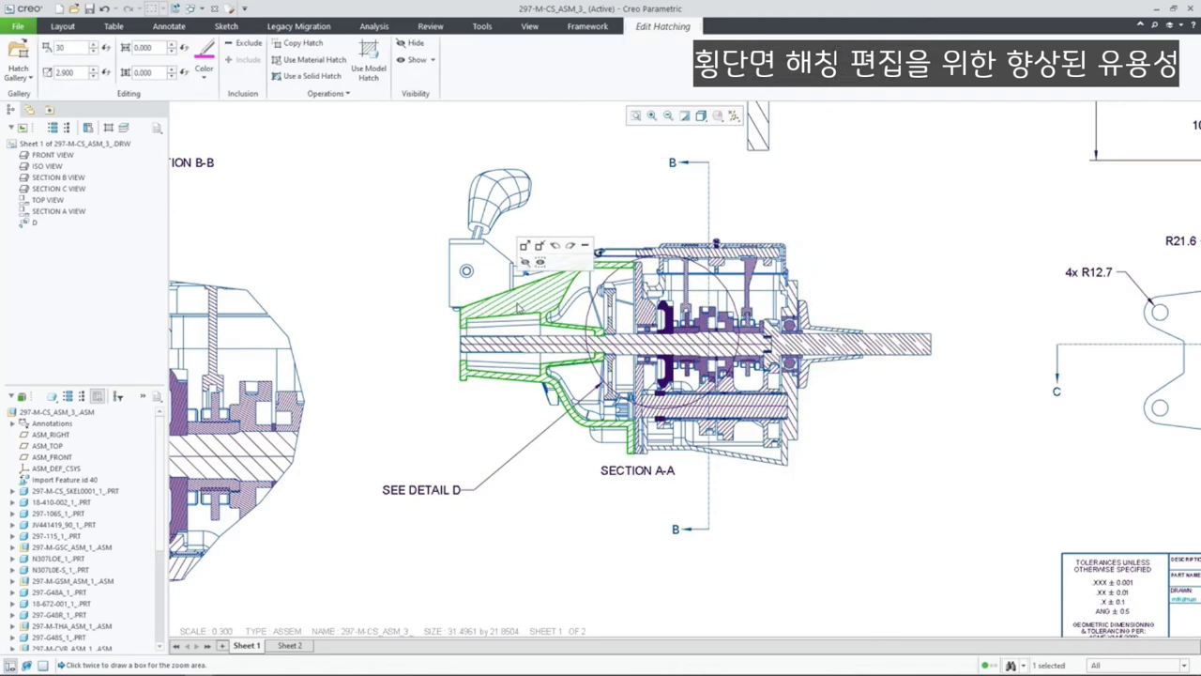
- Switch to the 18-410-022 housing part and bring up its STEEL_CAST material options
{"action": "left_click", "coordinate": [192, 8]}
{"action": "left_click", "coordinate": [208, 35]}
{"action": "right_click", "coordinate": [71, 197]}
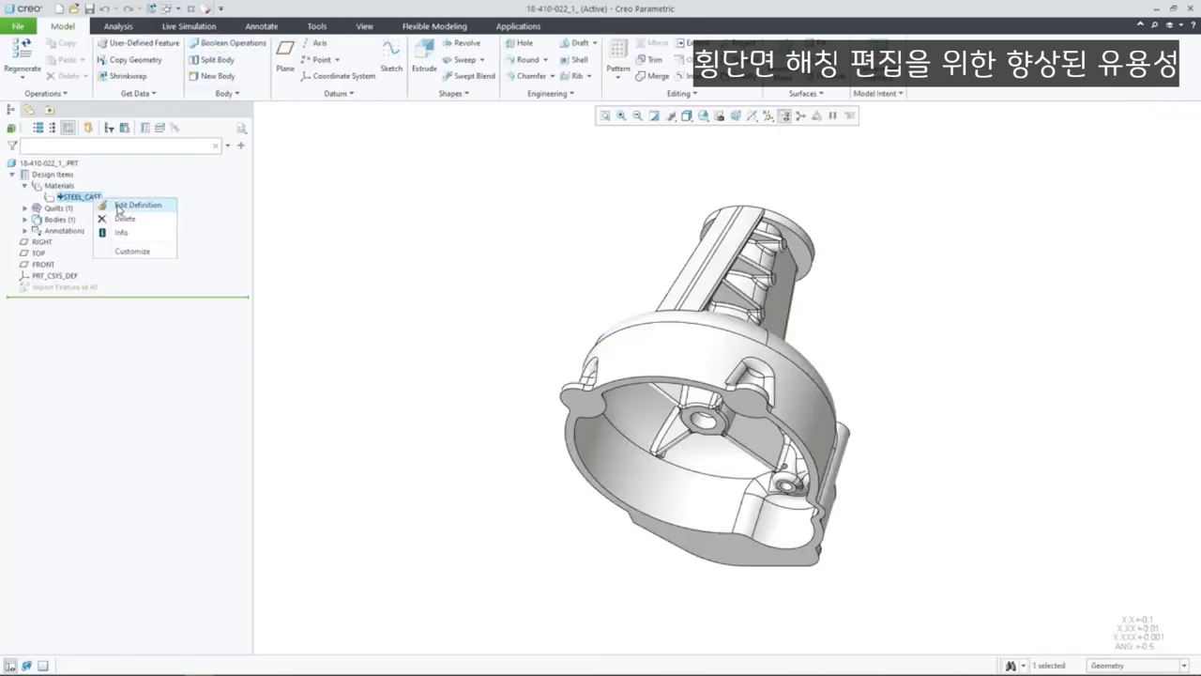
- Check the STEEL_CAST definition, then back in the drawing inspect the housing and shaft hatches
{"action": "left_click", "coordinate": [159, 214]}
{"action": "left_click", "coordinate": [719, 556]}
{"action": "left_click", "coordinate": [169, 9]}
{"action": "left_click", "coordinate": [218, 26]}
{"action": "double_click", "coordinate": [516, 303]}
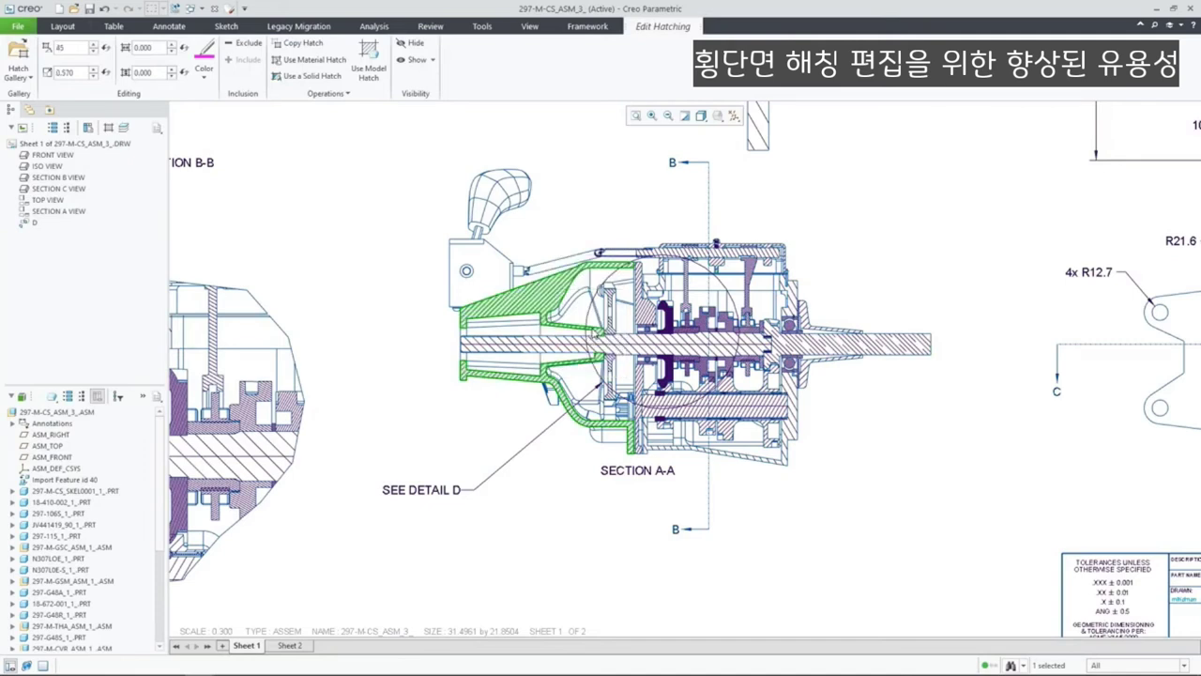
{"action": "left_click", "coordinate": [821, 262]}
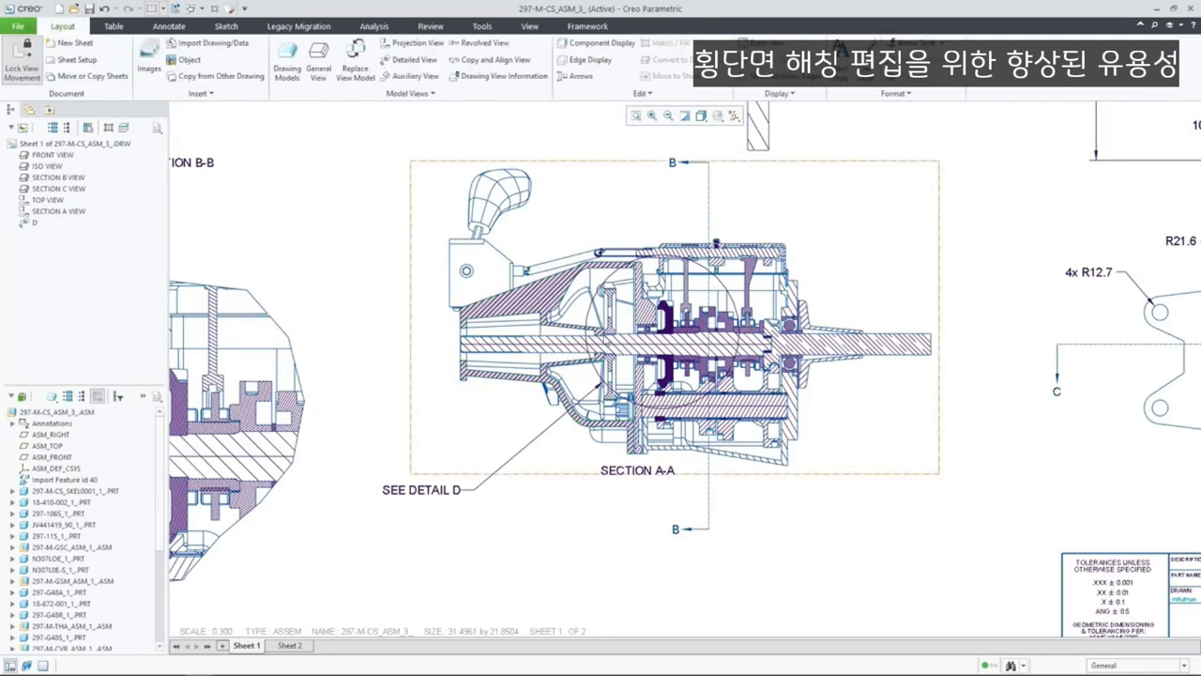
{"action": "double_click", "coordinate": [605, 341]}
- Confirm Body 1 of part 297-2G_1 has HATCH set to NO, then open Search Tool
{"action": "left_click", "coordinate": [193, 9]}
{"action": "left_click", "coordinate": [241, 51]}
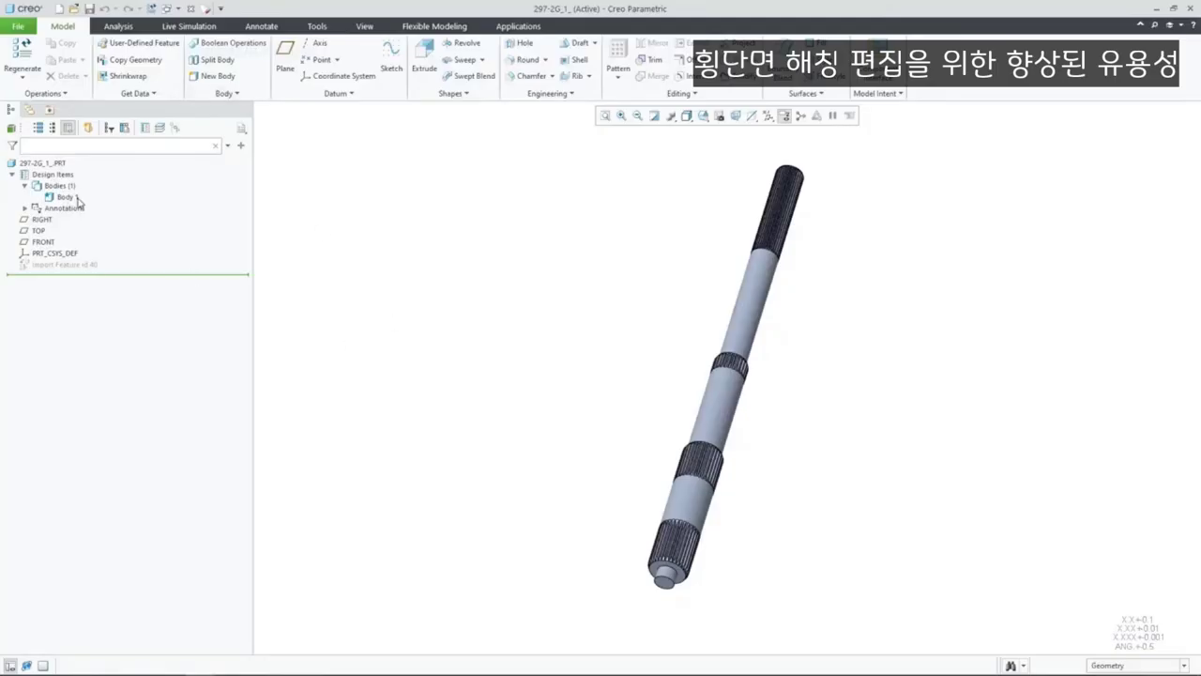
{"action": "right_click", "coordinate": [78, 201]}
{"action": "left_click", "coordinate": [152, 324]}
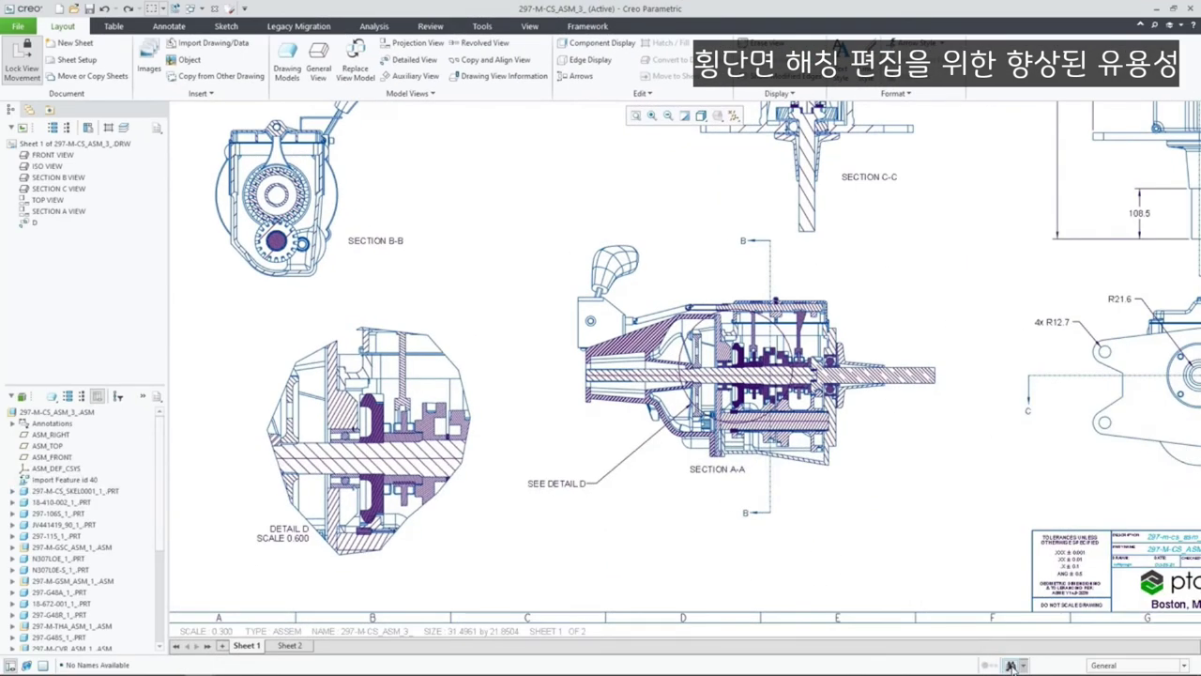
{"action": "key", "text": "ctrl+f"}
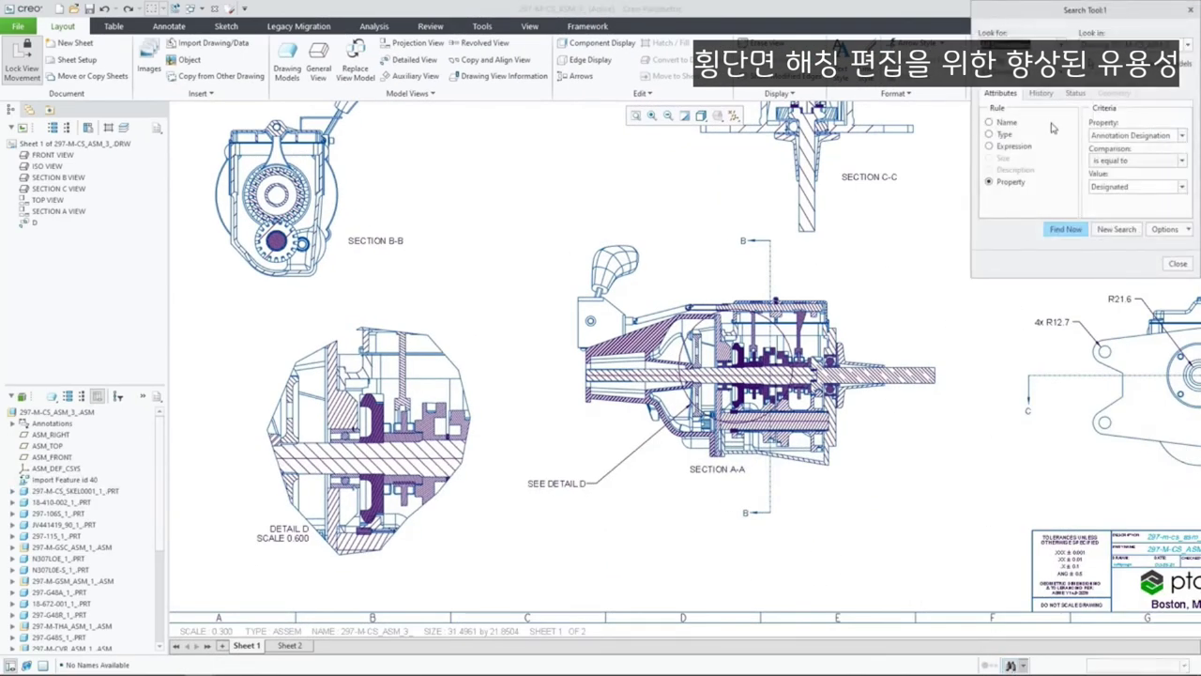
- Find the four bodies matching expression HATCH = NO and exclude them from the cross section
{"action": "scroll", "coordinate": [1032, 225], "scroll_direction": "down", "scroll_amount": 3}
{"action": "left_click", "coordinate": [1025, 231]}
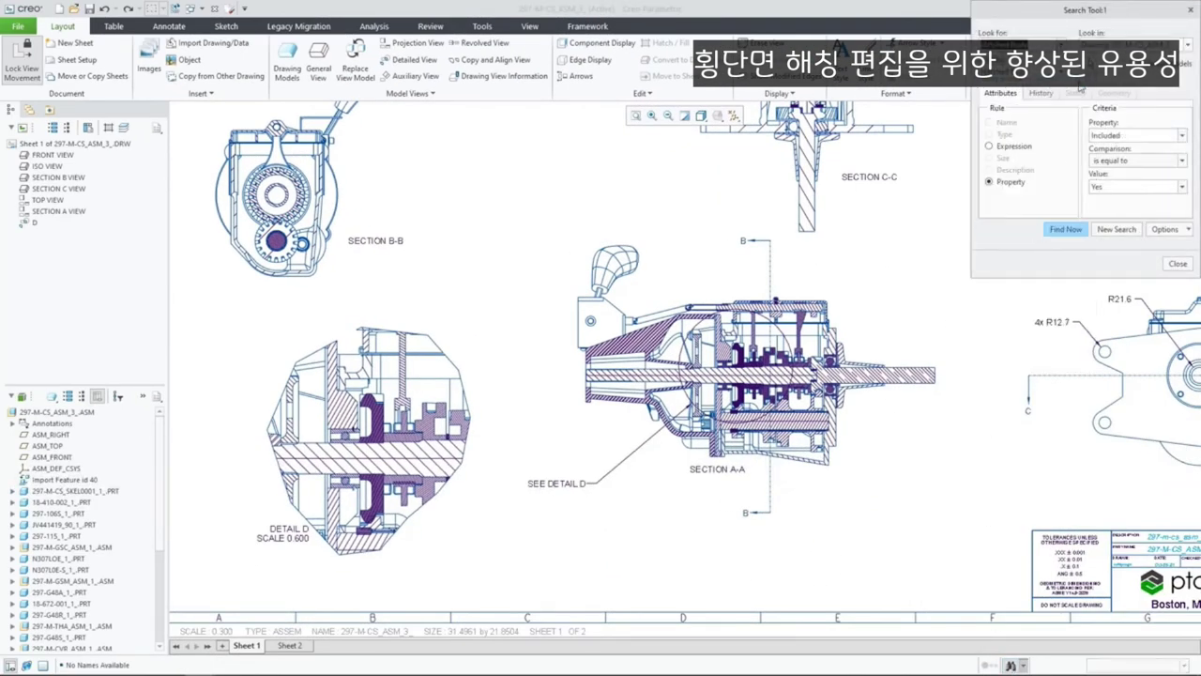
{"action": "left_click", "coordinate": [870, 305]}
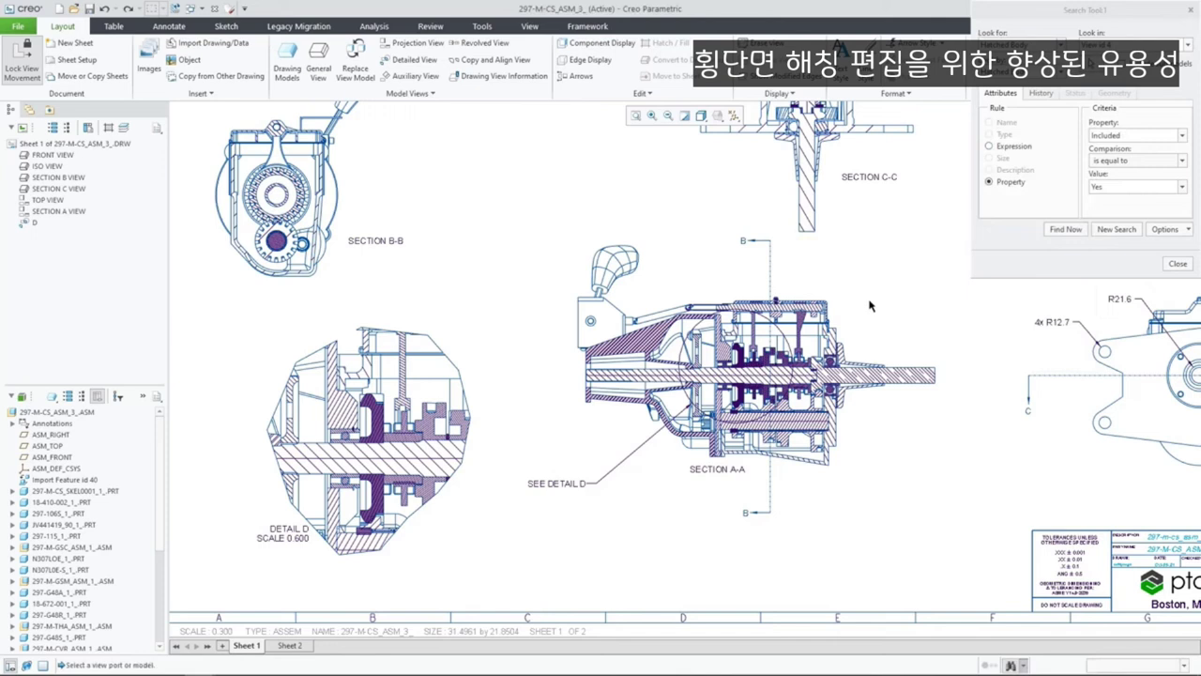
{"action": "left_click", "coordinate": [1021, 151]}
{"action": "left_click", "coordinate": [1182, 136]}
{"action": "left_click", "coordinate": [1129, 163]}
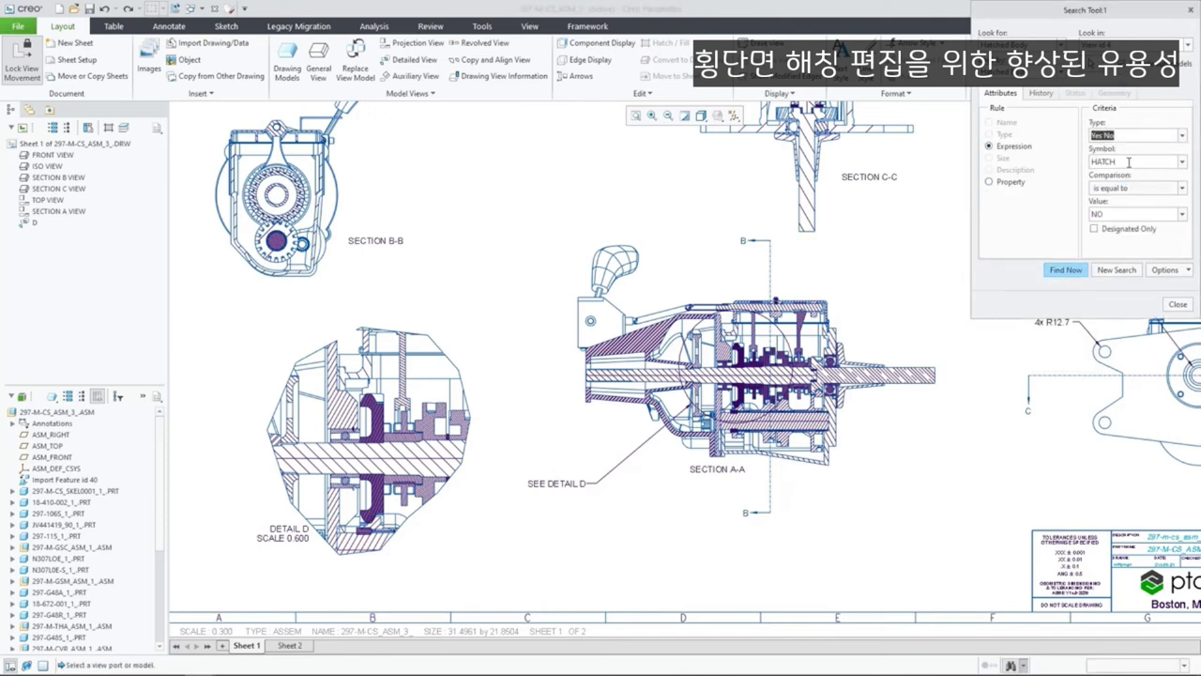
{"action": "left_click", "coordinate": [1066, 269]}
{"action": "left_click", "coordinate": [997, 325]}
{"action": "left_click", "coordinate": [985, 356], "text": "shift"}
{"action": "left_click", "coordinate": [1058, 367]}
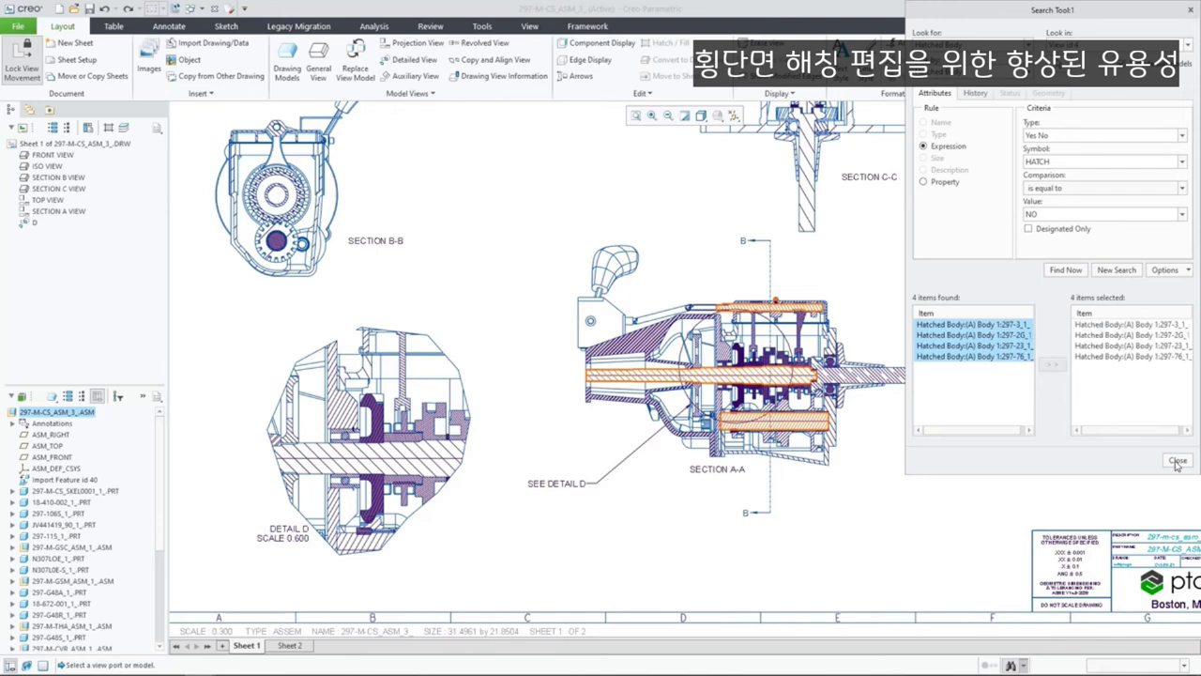
{"action": "left_click", "coordinate": [1178, 460]}
{"action": "left_click", "coordinate": [246, 44]}
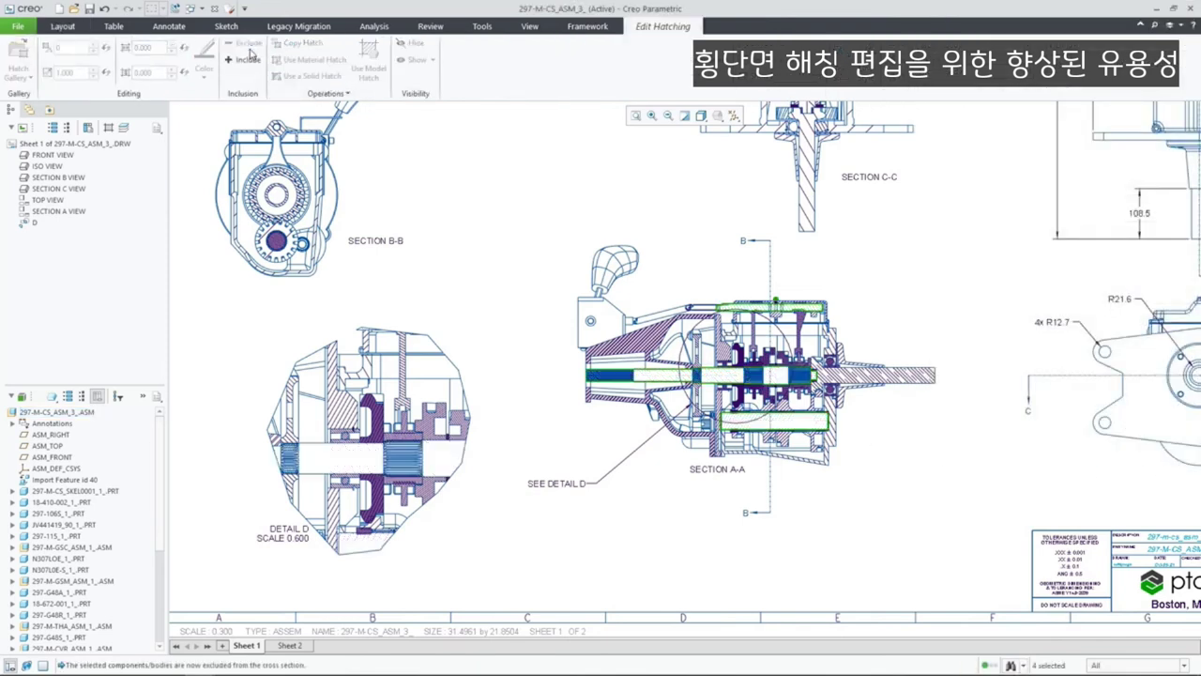
{"action": "left_click", "coordinate": [718, 549]}
- Search hatched components by the Excluded property, select all 7, and show the hatching tree
{"action": "left_click", "coordinate": [1009, 665]}
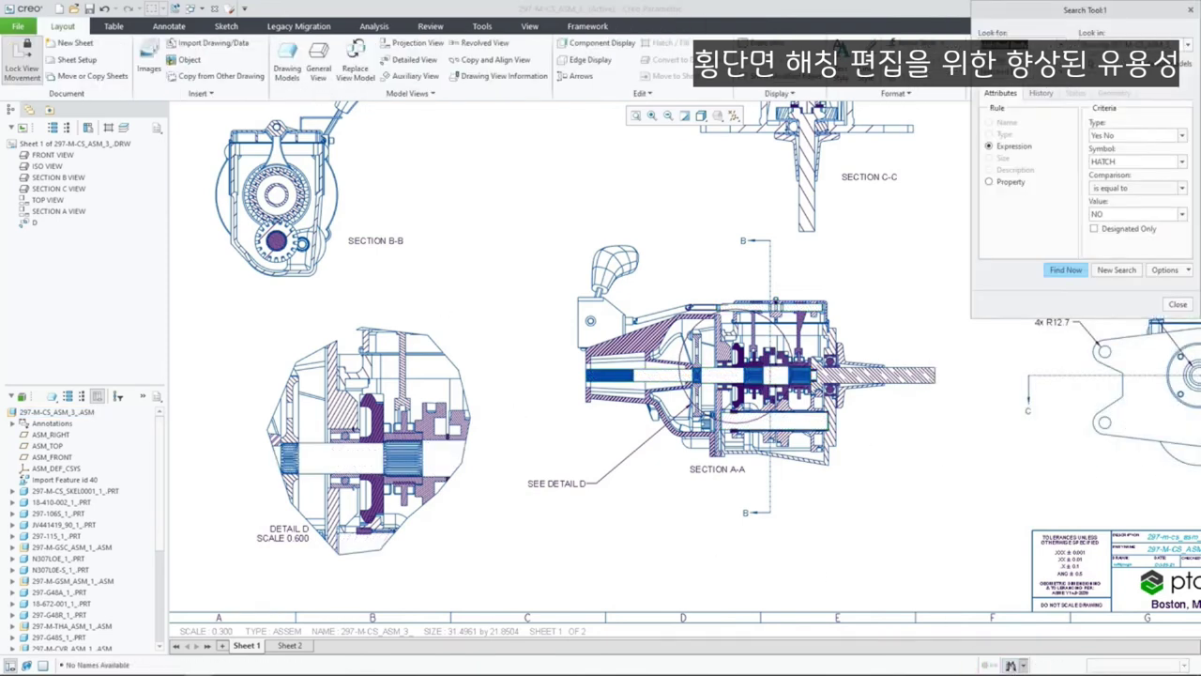
{"action": "left_click", "coordinate": [1018, 45]}
{"action": "left_click", "coordinate": [1058, 264]}
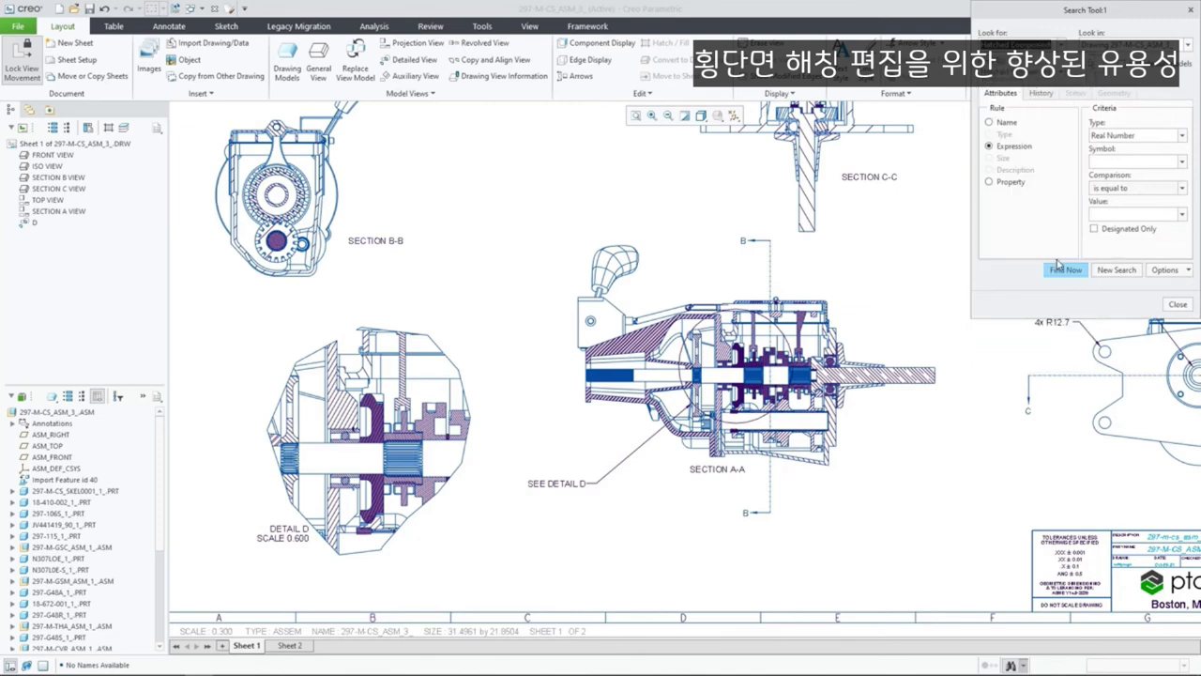
{"action": "left_click", "coordinate": [1021, 184]}
{"action": "left_click", "coordinate": [1181, 135]}
{"action": "left_click", "coordinate": [1107, 158]}
{"action": "left_click", "coordinate": [1065, 270]}
{"action": "left_click", "coordinate": [976, 389], "text": "shift"}
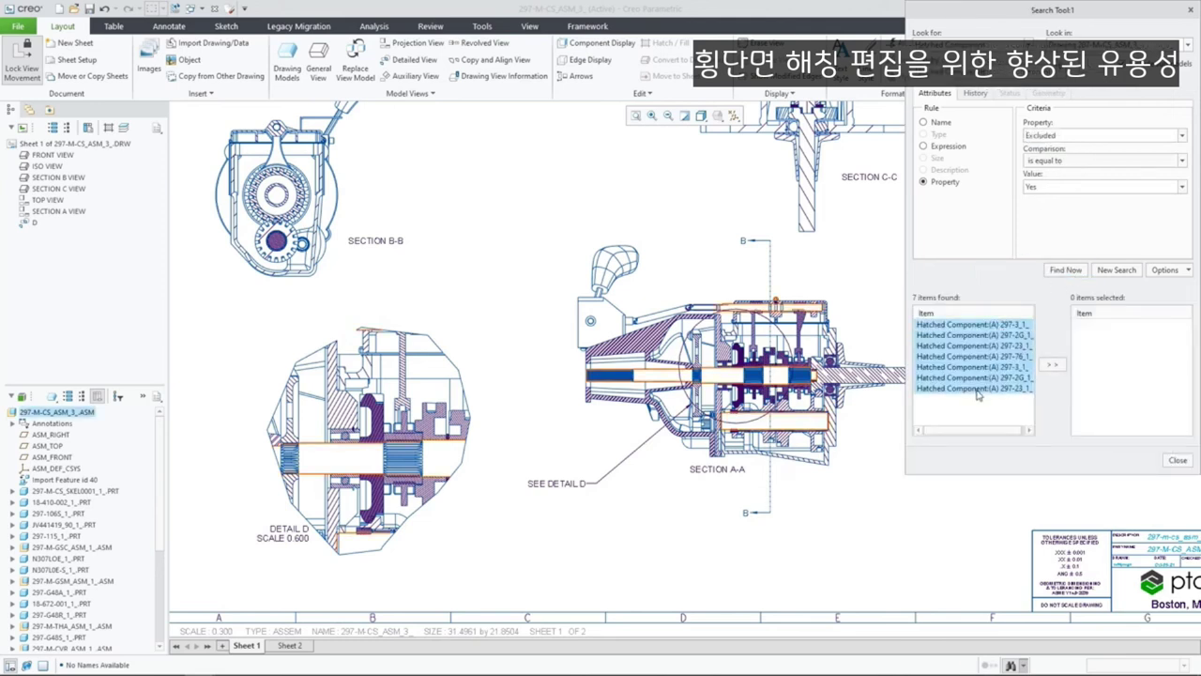
{"action": "left_click", "coordinate": [1177, 460]}
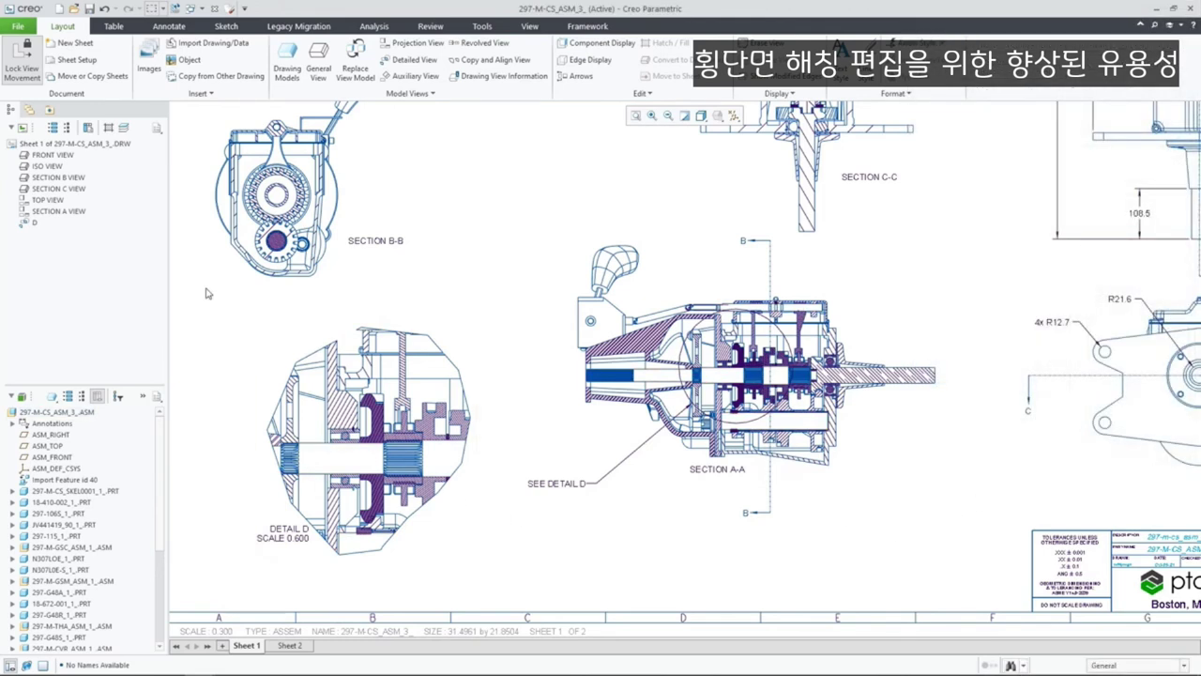
{"action": "left_click", "coordinate": [109, 129]}
- Expand SECTION A VIEW's hatched components down to the 297-M-GSM_ASM_1 subassembly
{"action": "left_click", "coordinate": [173, 190]}
{"action": "left_click", "coordinate": [186, 202]}
{"action": "left_click", "coordinate": [199, 213]}
{"action": "left_click", "coordinate": [211, 224]}
{"action": "left_click", "coordinate": [273, 225]}
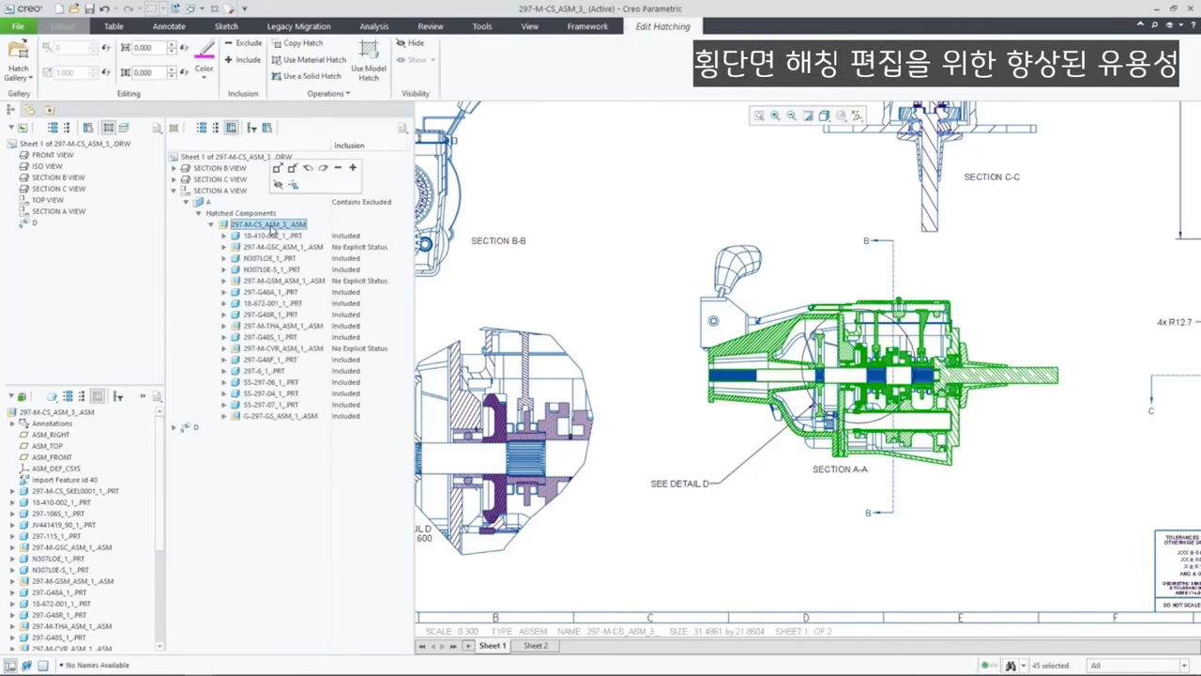
{"action": "left_click", "coordinate": [277, 282]}
{"action": "left_click", "coordinate": [224, 280]}
- Switch 297-2G_1_PRT's inclusion to Included, back to Excluded, and close the hatching edit
{"action": "left_click", "coordinate": [278, 303]}
{"action": "left_click", "coordinate": [368, 303]}
{"action": "left_click", "coordinate": [375, 327]}
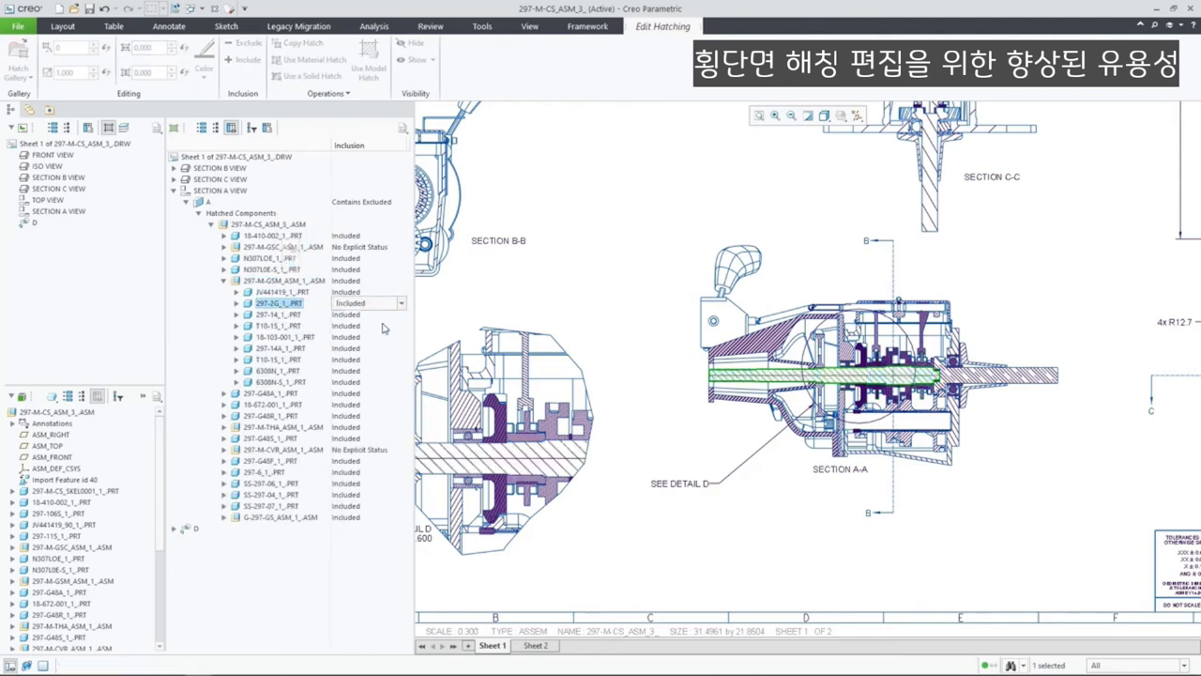
{"action": "left_click", "coordinate": [401, 307]}
{"action": "left_click", "coordinate": [385, 319]}
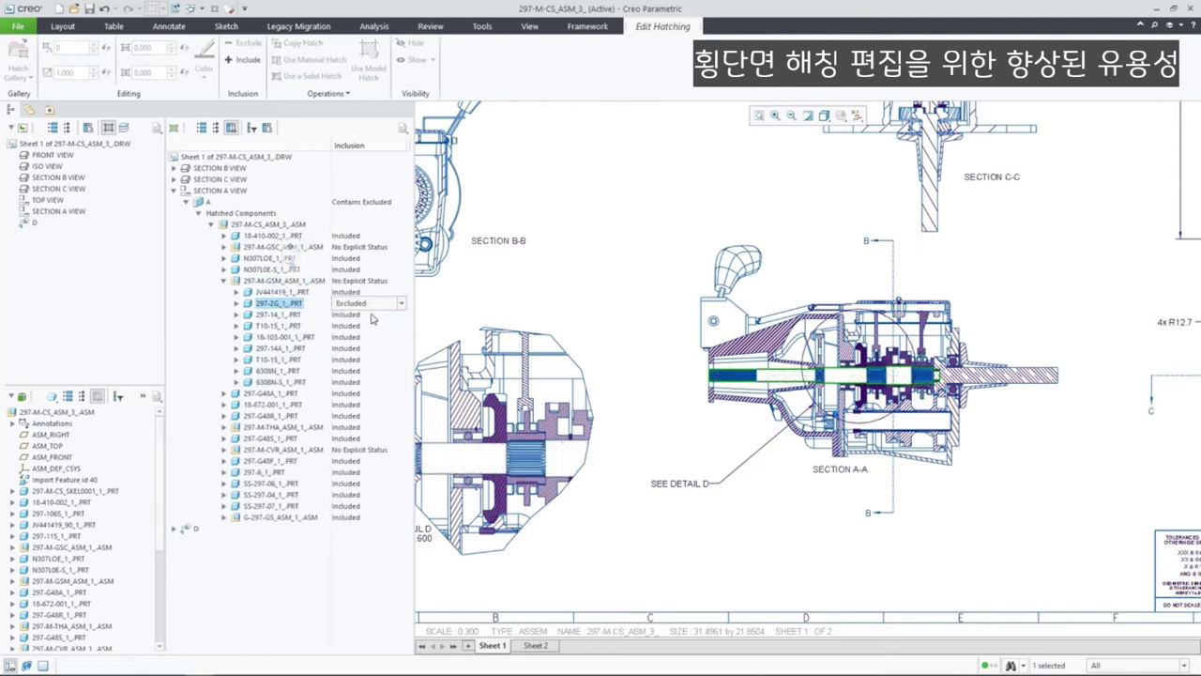
{"action": "middle_click", "coordinate": [112, 132]}
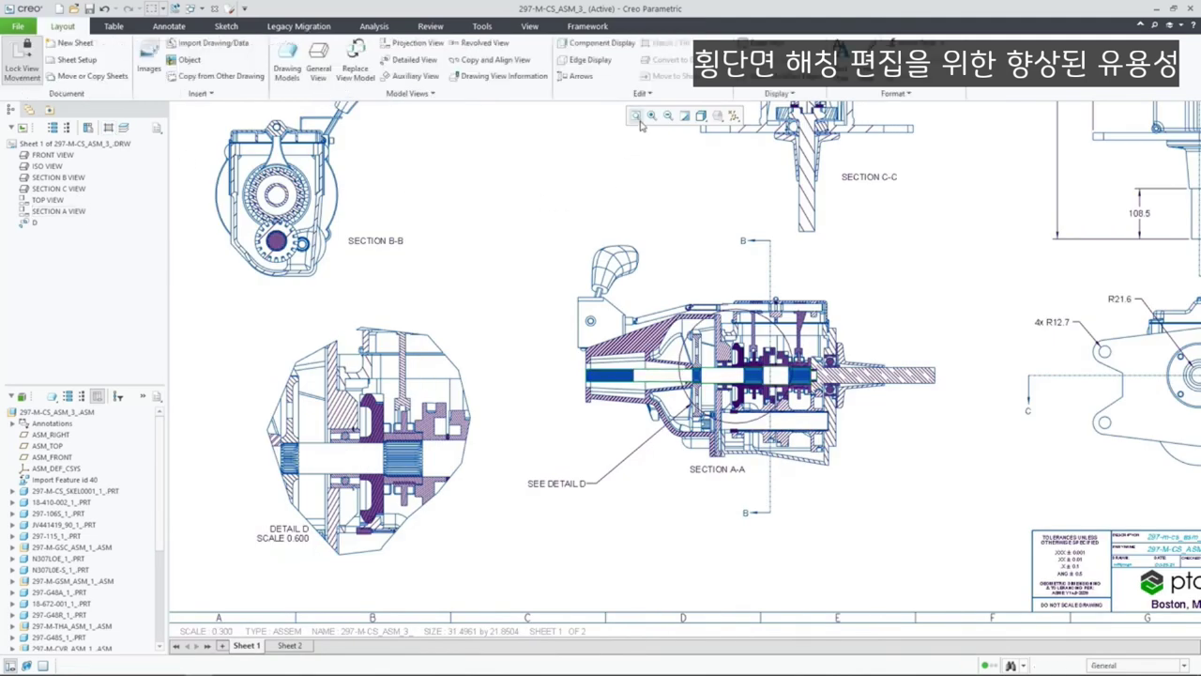
- Zoom to Section C-C and convert its hatch to a PAT pattern
{"action": "left_click", "coordinate": [636, 114]}
{"action": "left_click", "coordinate": [651, 114]}
{"action": "left_click", "coordinate": [648, 197]}
{"action": "left_click", "coordinate": [786, 455]}
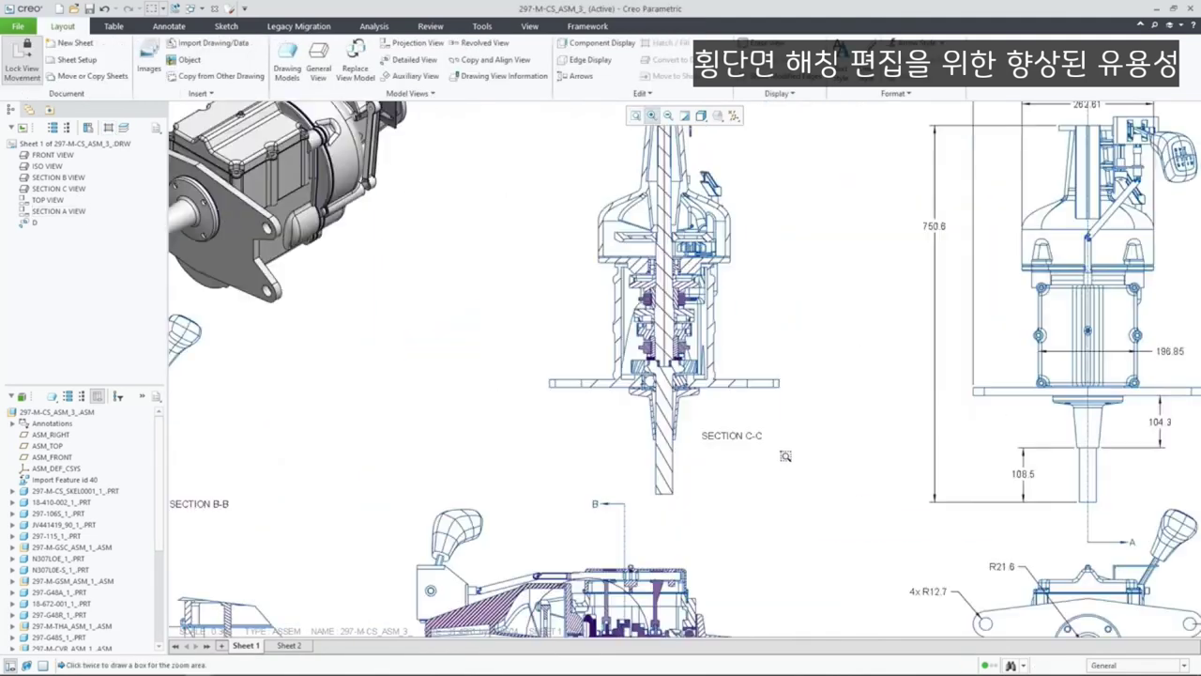
{"action": "double_click", "coordinate": [626, 328]}
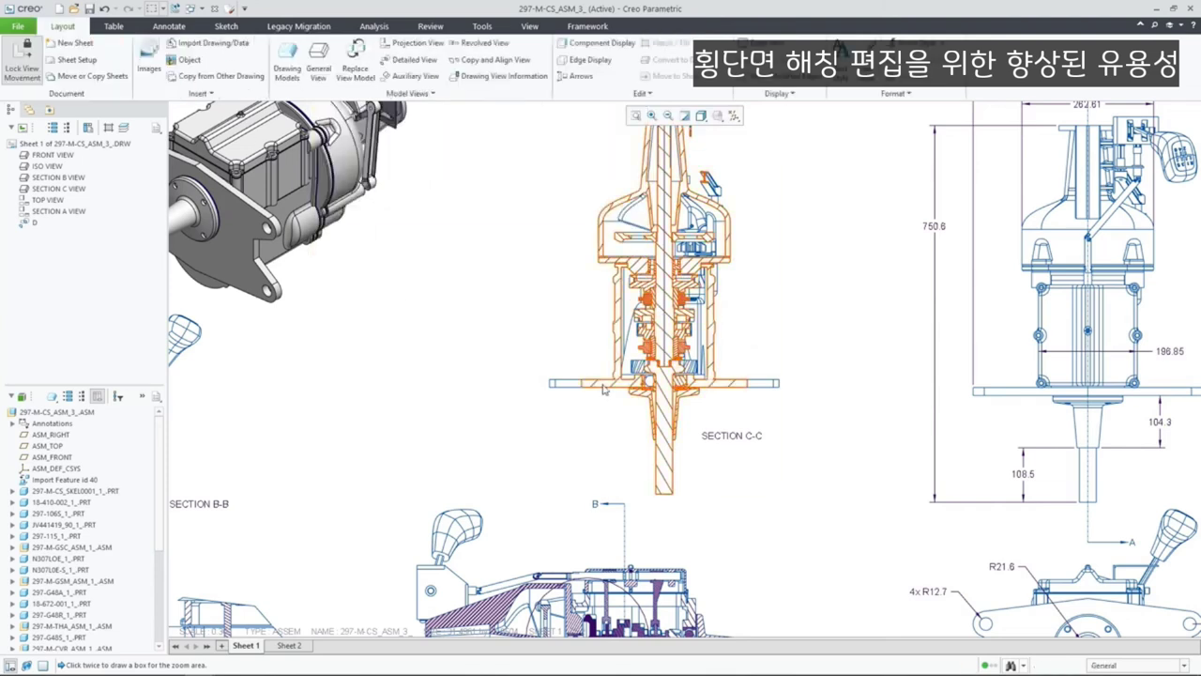
{"action": "double_click", "coordinate": [620, 333]}
{"action": "left_click", "coordinate": [326, 93]}
{"action": "left_click", "coordinate": [354, 111]}
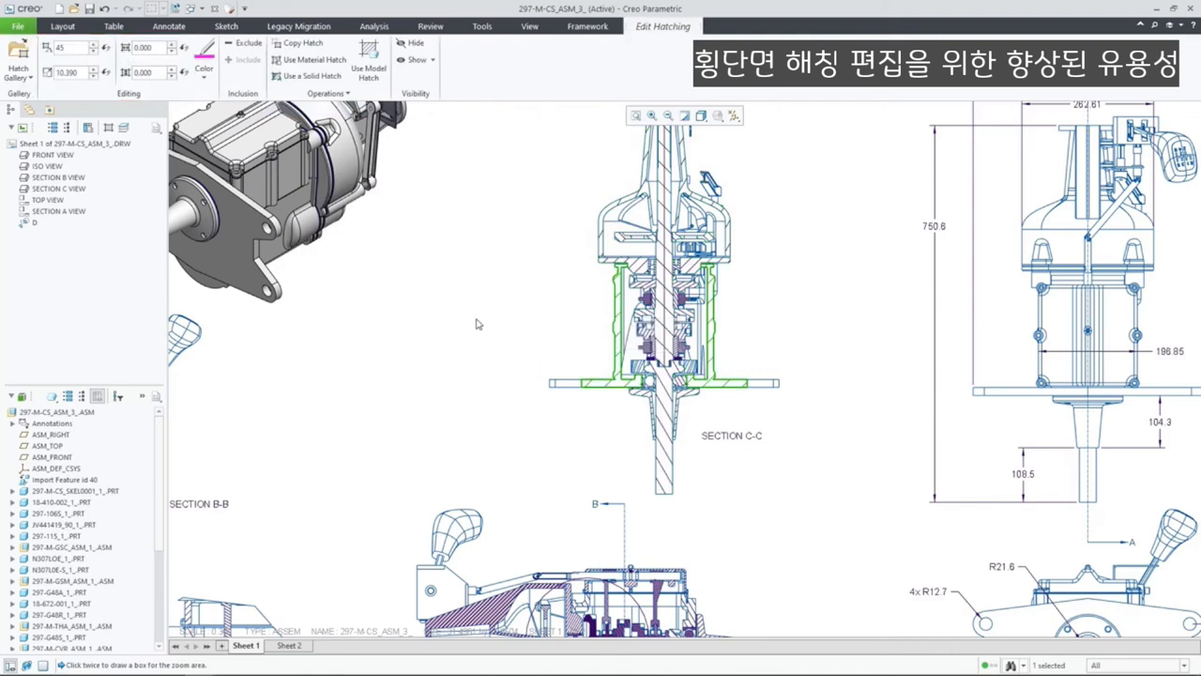
{"action": "left_click", "coordinate": [497, 324]}
- Copy Section B-B's hatch onto Section C-C
{"action": "double_click", "coordinate": [591, 389]}
{"action": "left_click", "coordinate": [299, 43]}
{"action": "left_click", "coordinate": [500, 608]}
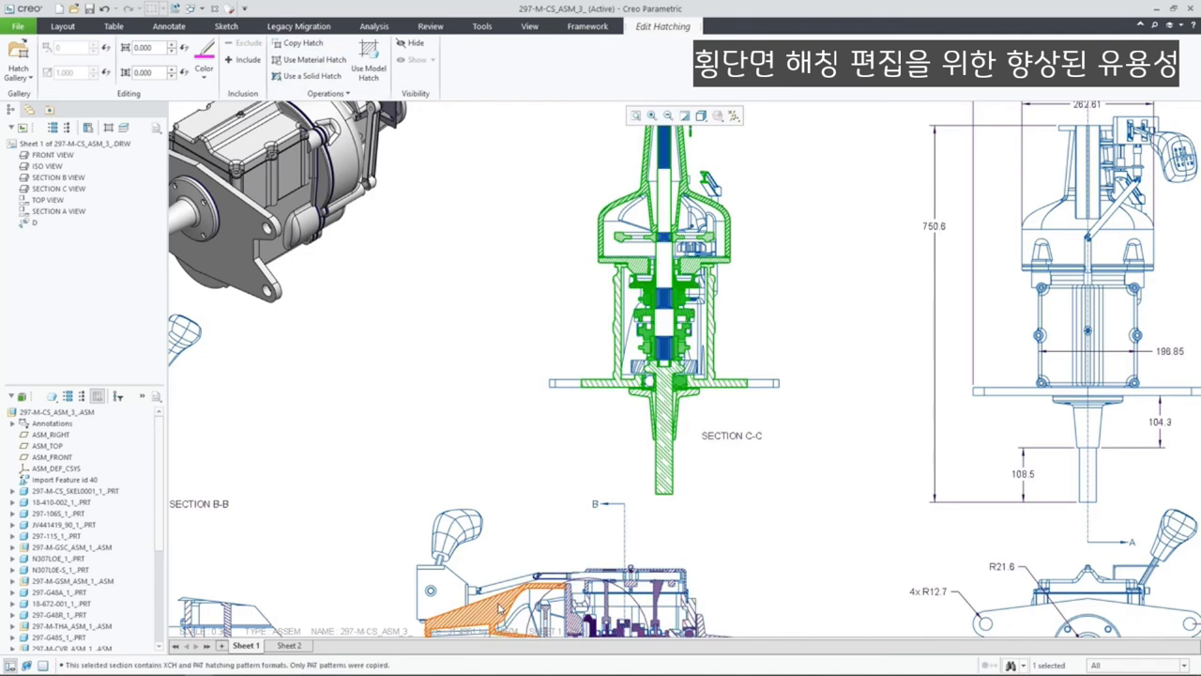
{"action": "left_click", "coordinate": [567, 442]}
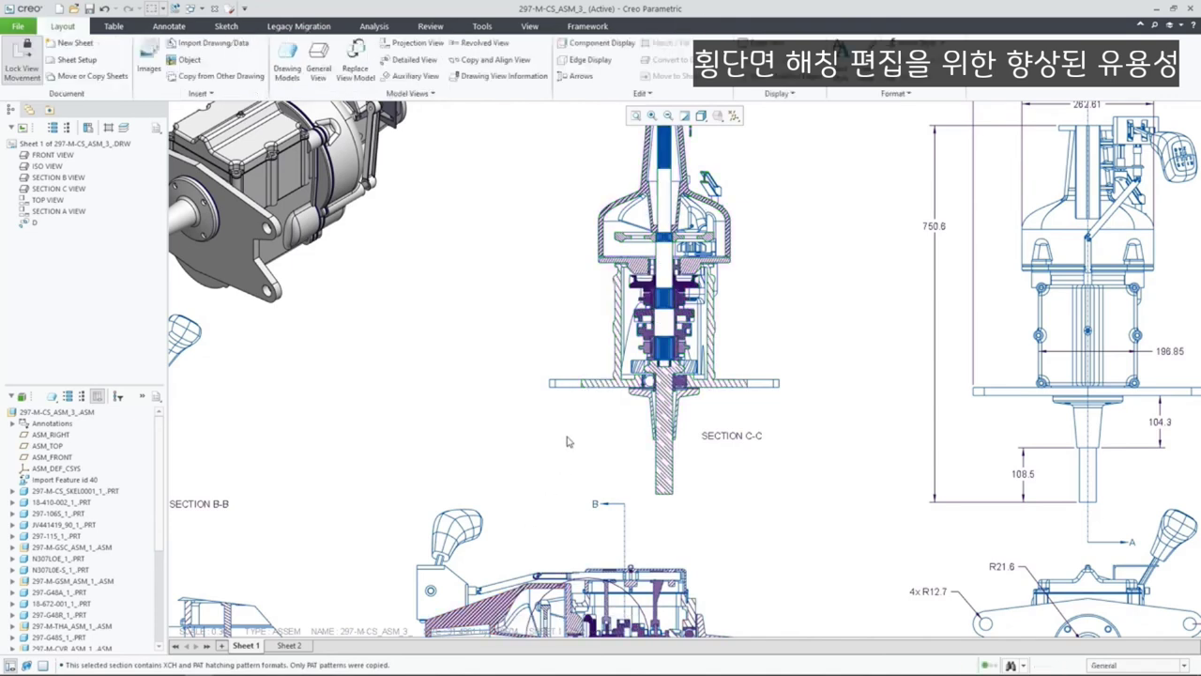
- Give Section C-C's shaft and small parts the model's own hatch and show Detailing hatching settings
{"action": "double_click", "coordinate": [605, 383]}
{"action": "right_click", "coordinate": [605, 383]}
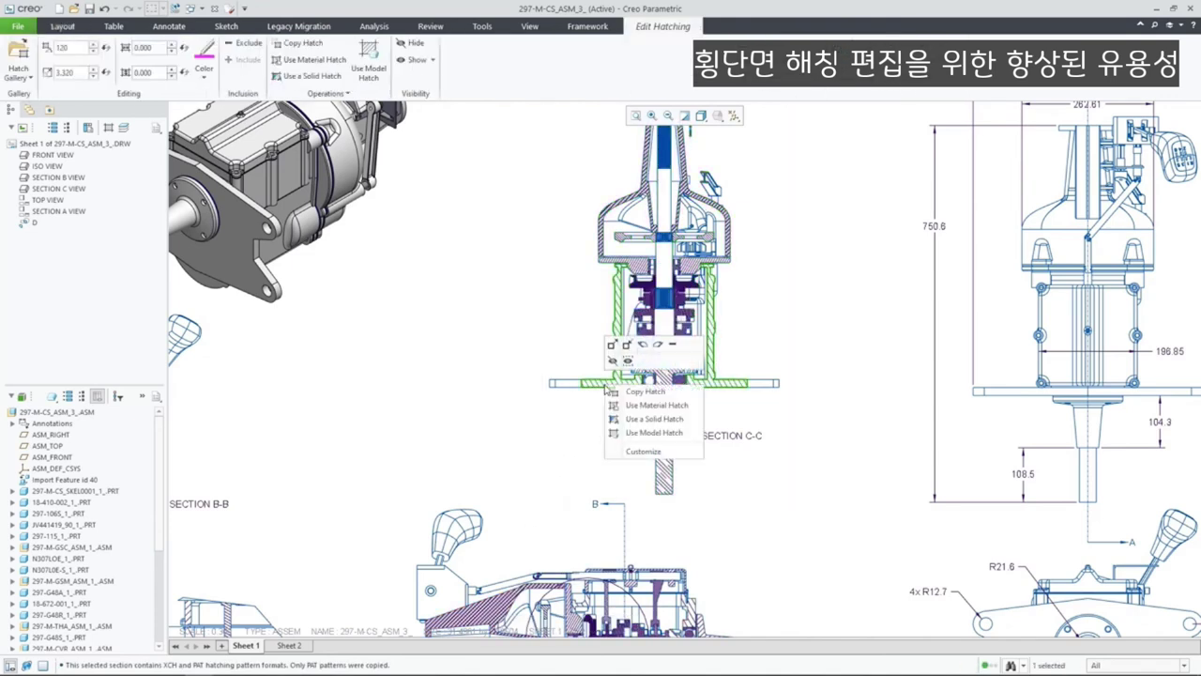
{"action": "left_click", "coordinate": [654, 433]}
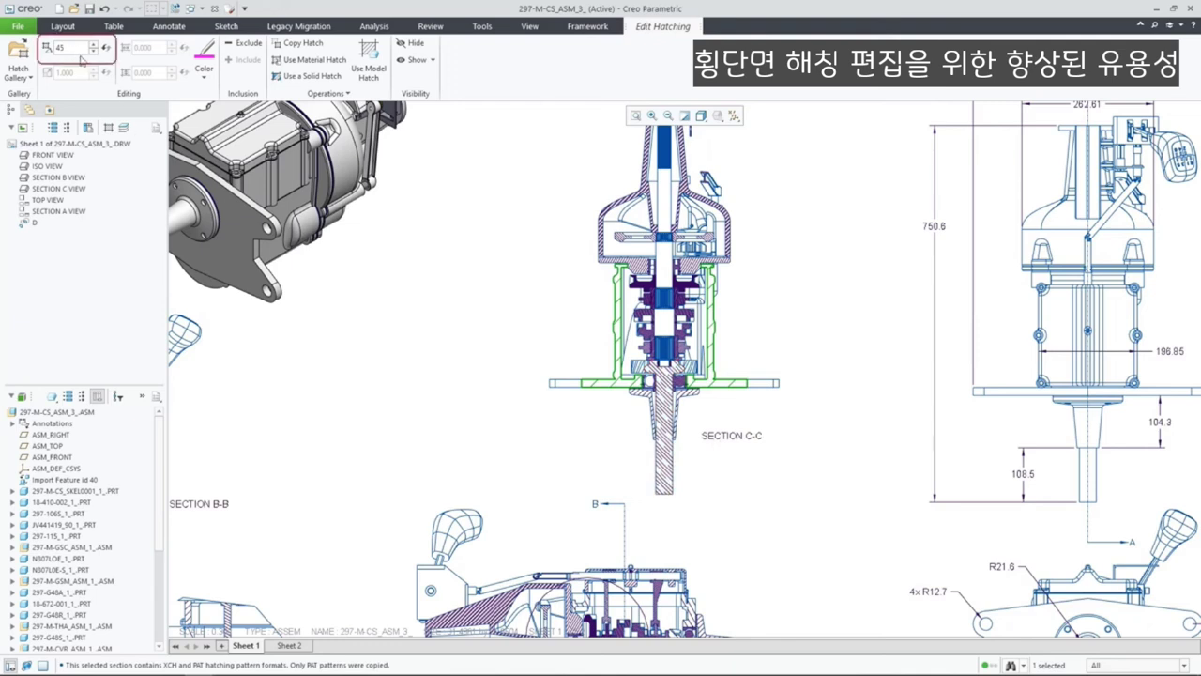
{"action": "left_click", "coordinate": [663, 449]}
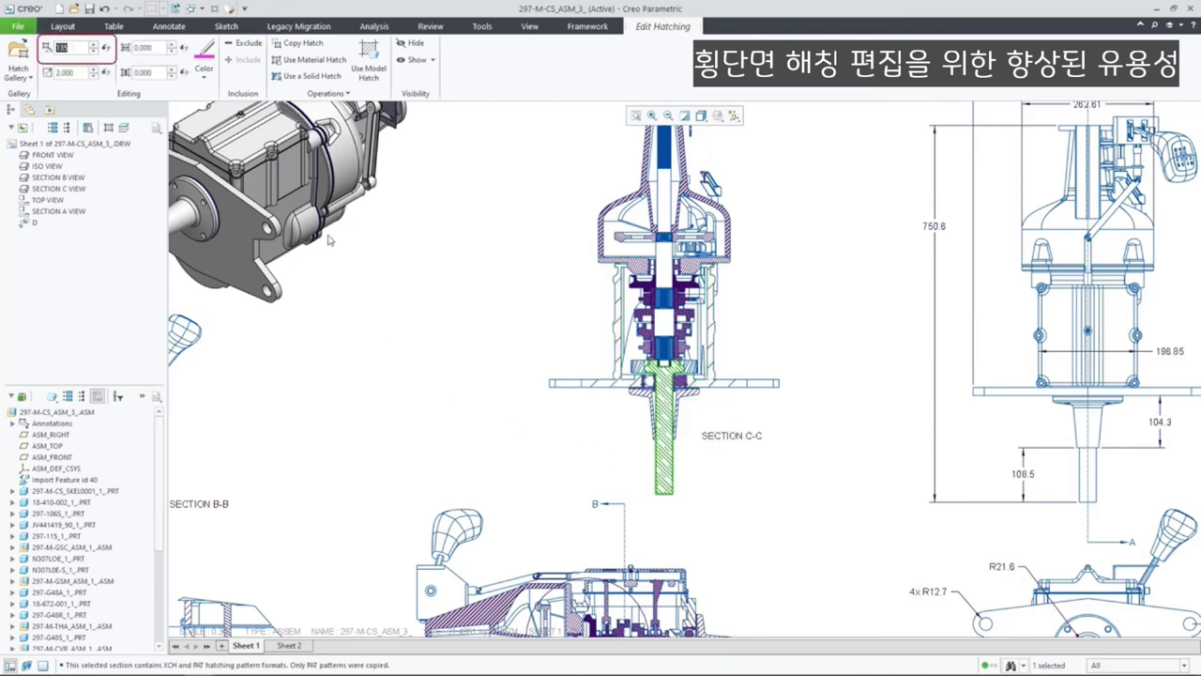
{"action": "left_click", "coordinate": [646, 298]}
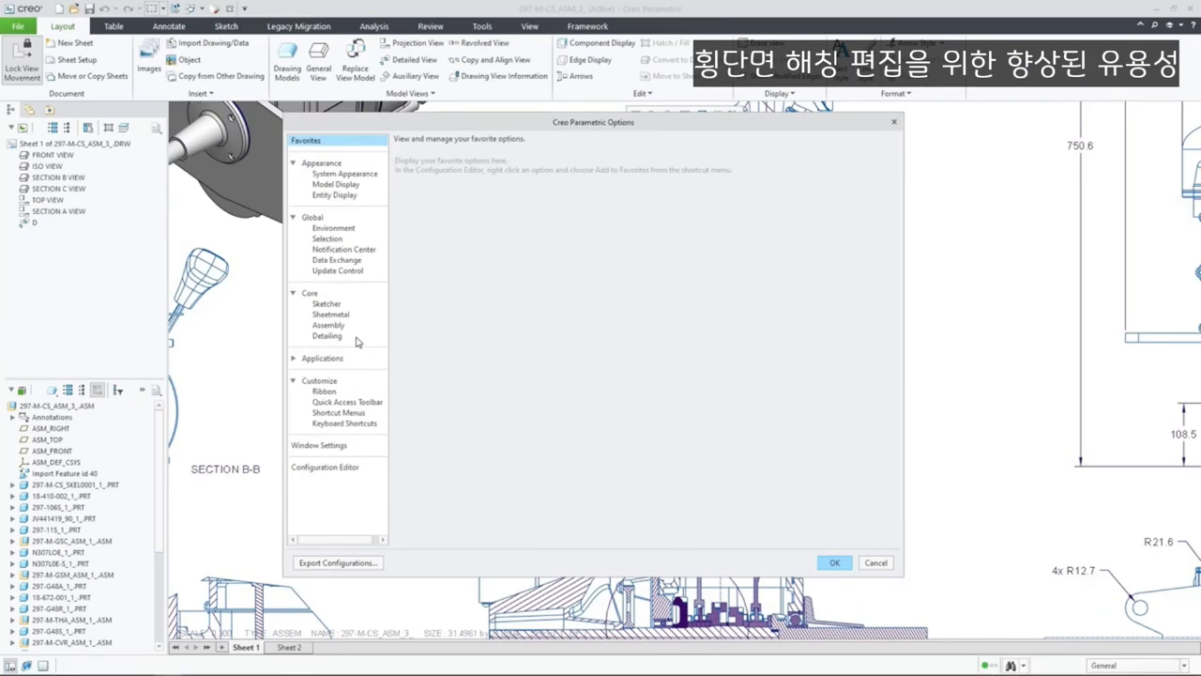
{"action": "left_click", "coordinate": [327, 336]}
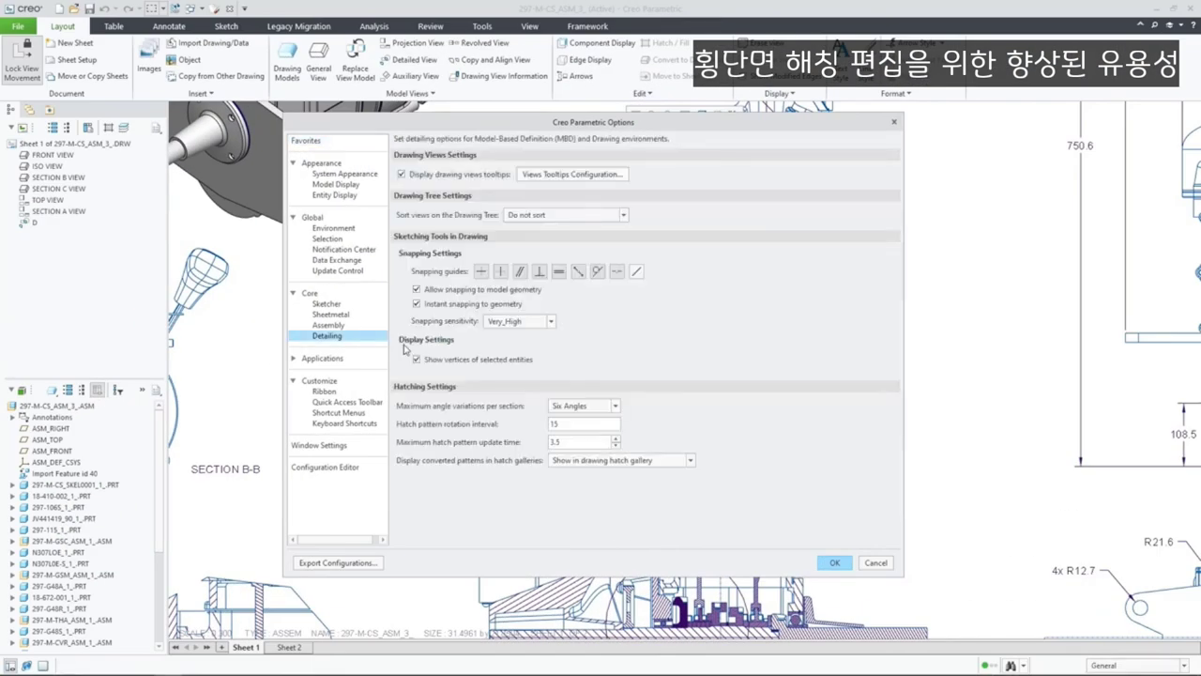
- Review the angle-variation choices for the section hatching settings
{"action": "left_click", "coordinate": [615, 409]}
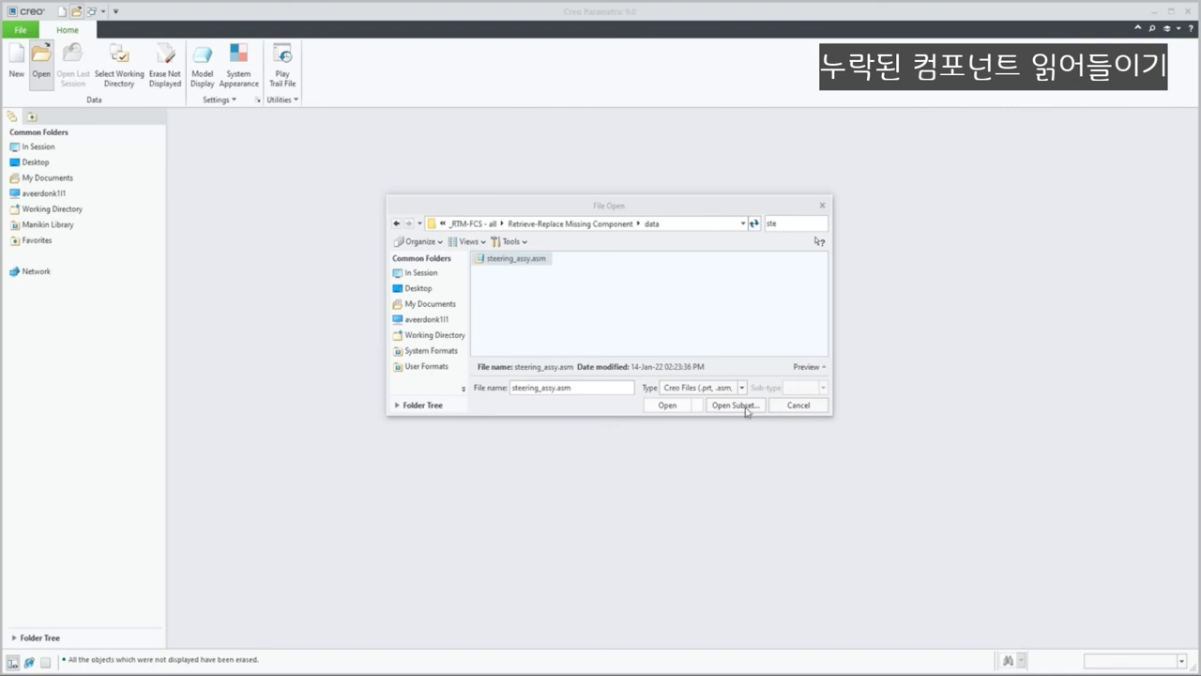
- Open STEERING_ASSY.ASM and trace missing KRONTEC_QR-03-22P-03 in the tree to retrieve it
{"action": "left_click", "coordinate": [666, 405]}
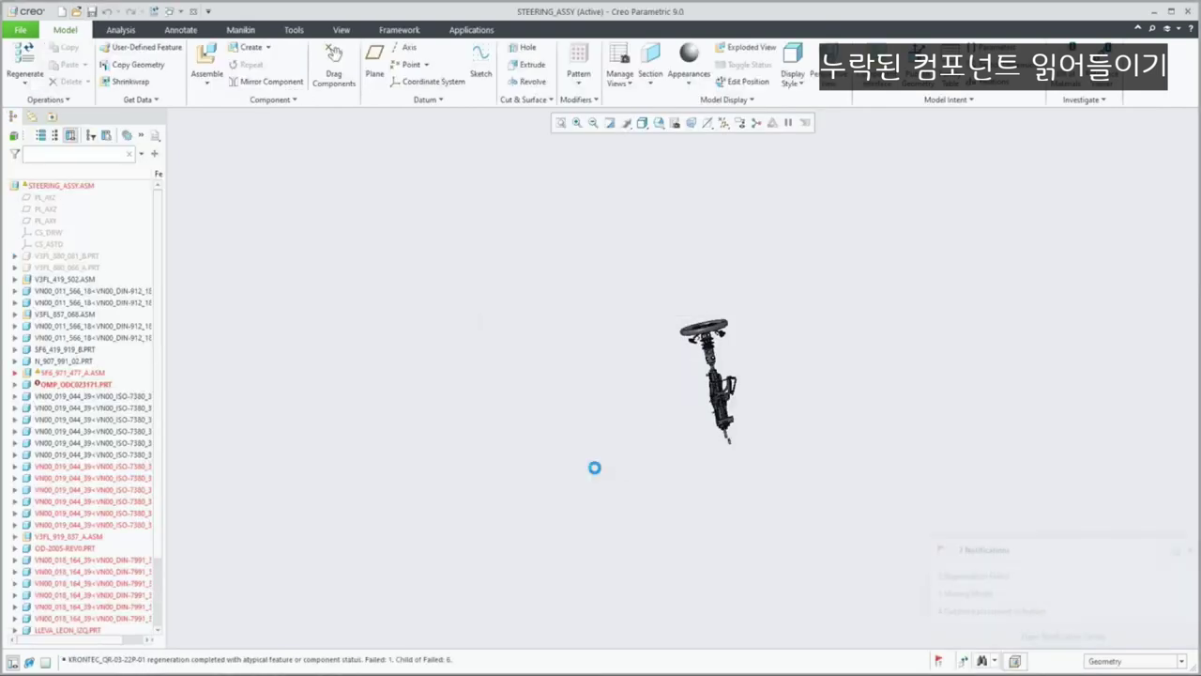
{"action": "left_click", "coordinate": [944, 593]}
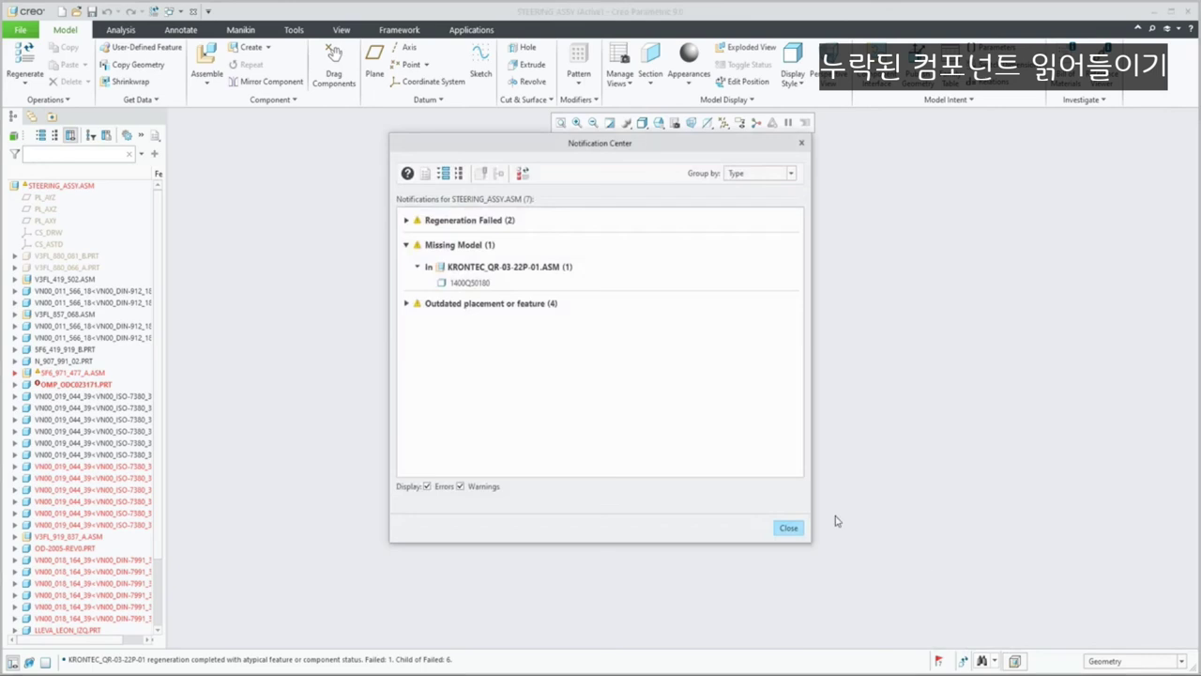
{"action": "left_click", "coordinate": [469, 283]}
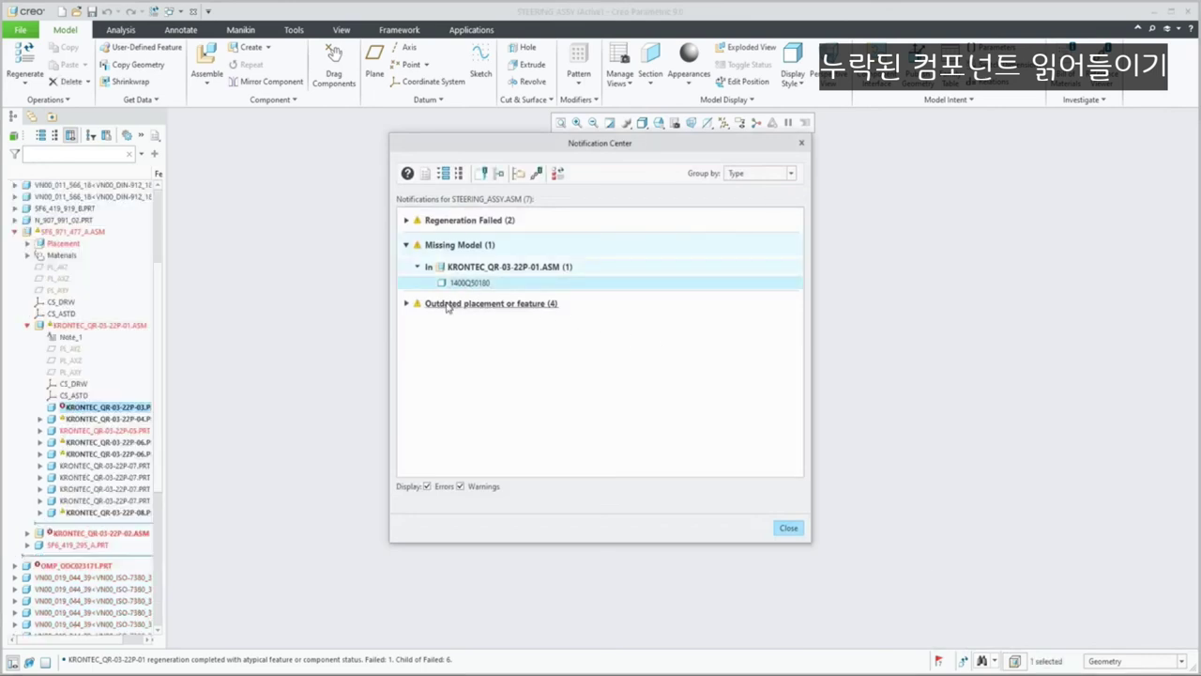
{"action": "right_click", "coordinate": [114, 409]}
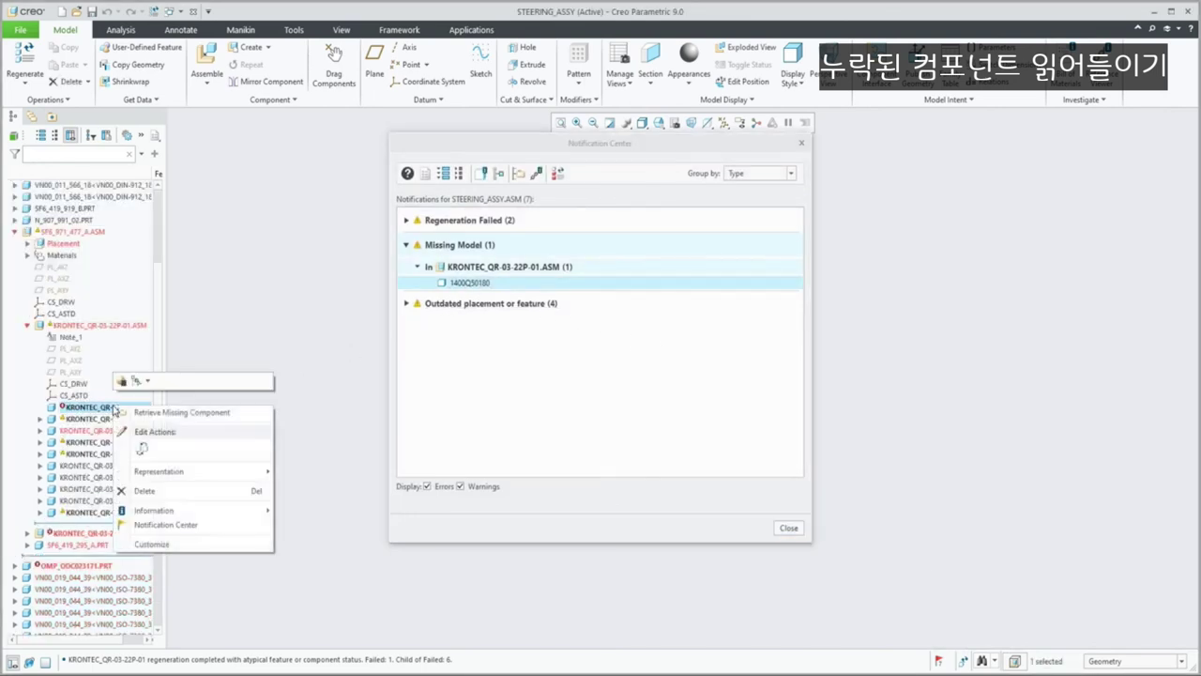
{"action": "left_click", "coordinate": [166, 414]}
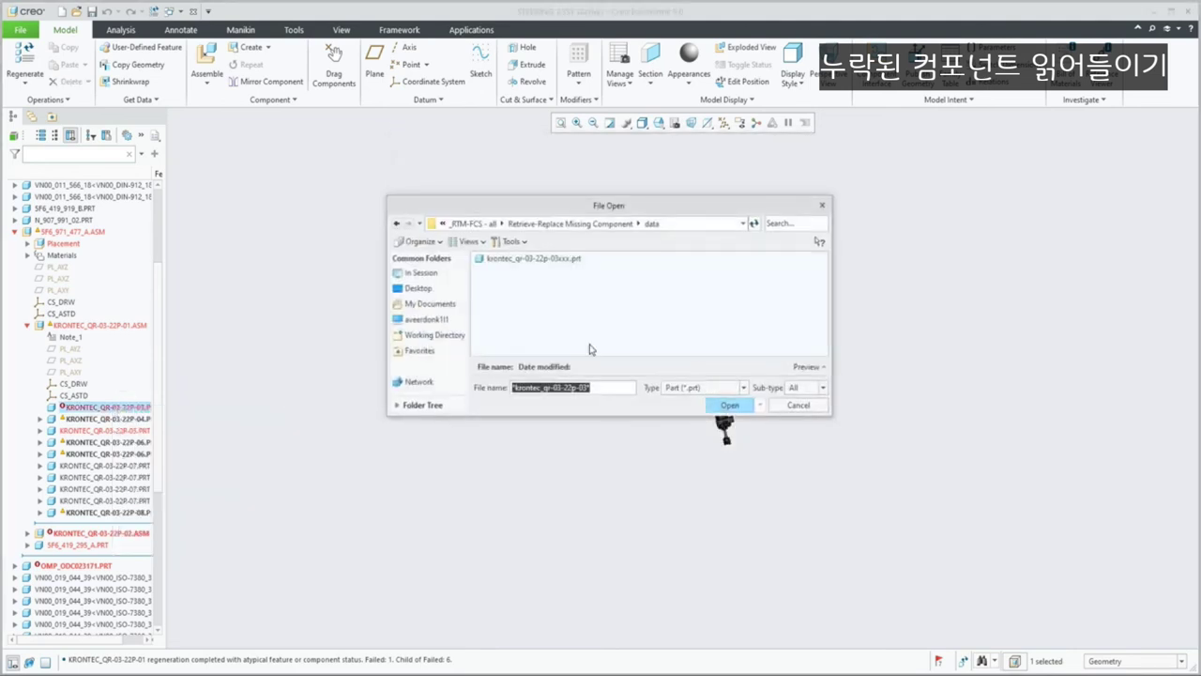
- Load krontec_qr-03-22p-03xxx.prt as the missing component, accepting the name-mismatch warning
{"action": "left_click", "coordinate": [549, 260]}
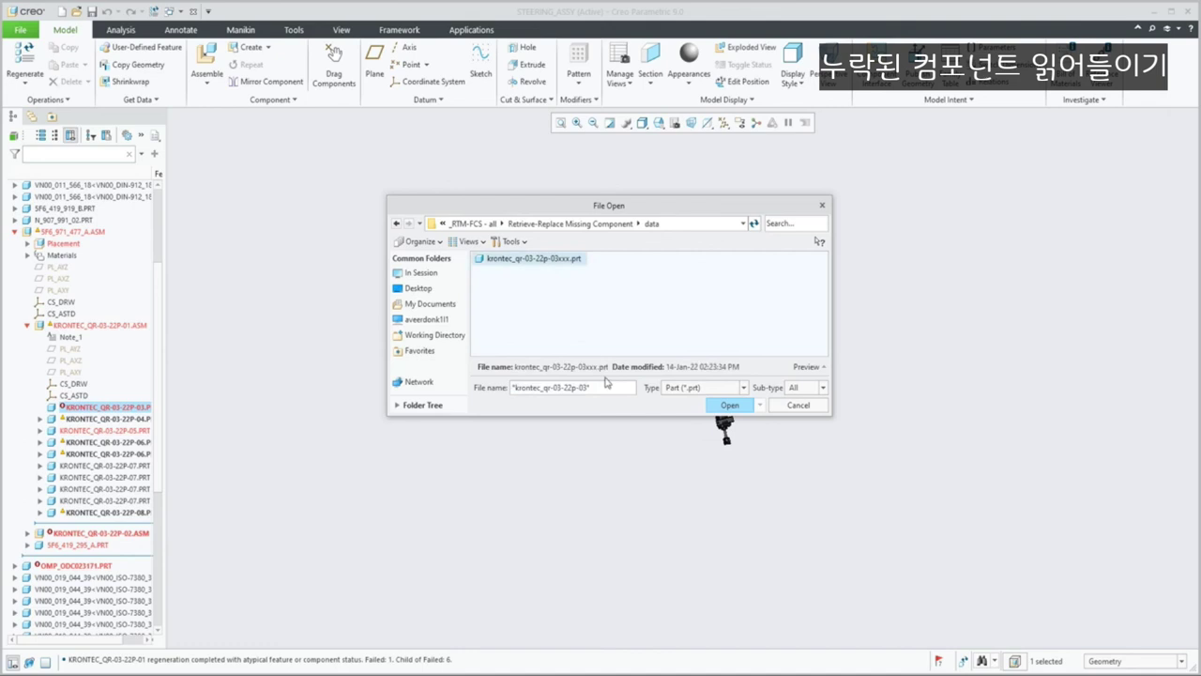
{"action": "left_click", "coordinate": [729, 406]}
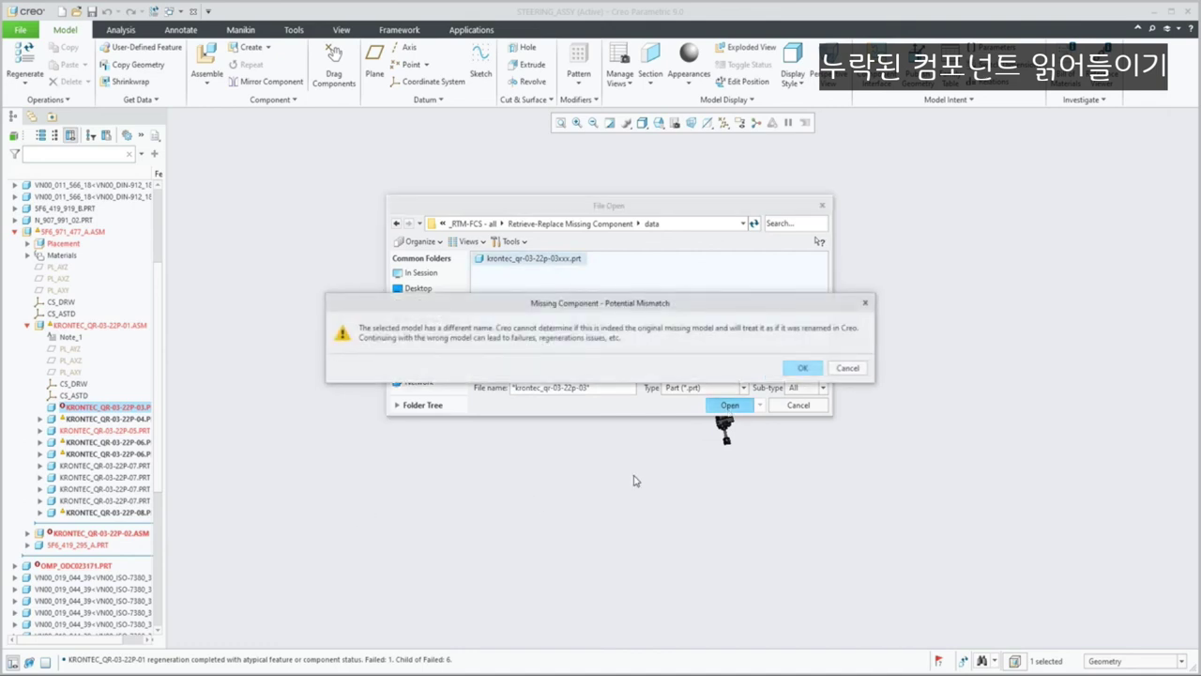
{"action": "left_click", "coordinate": [803, 368]}
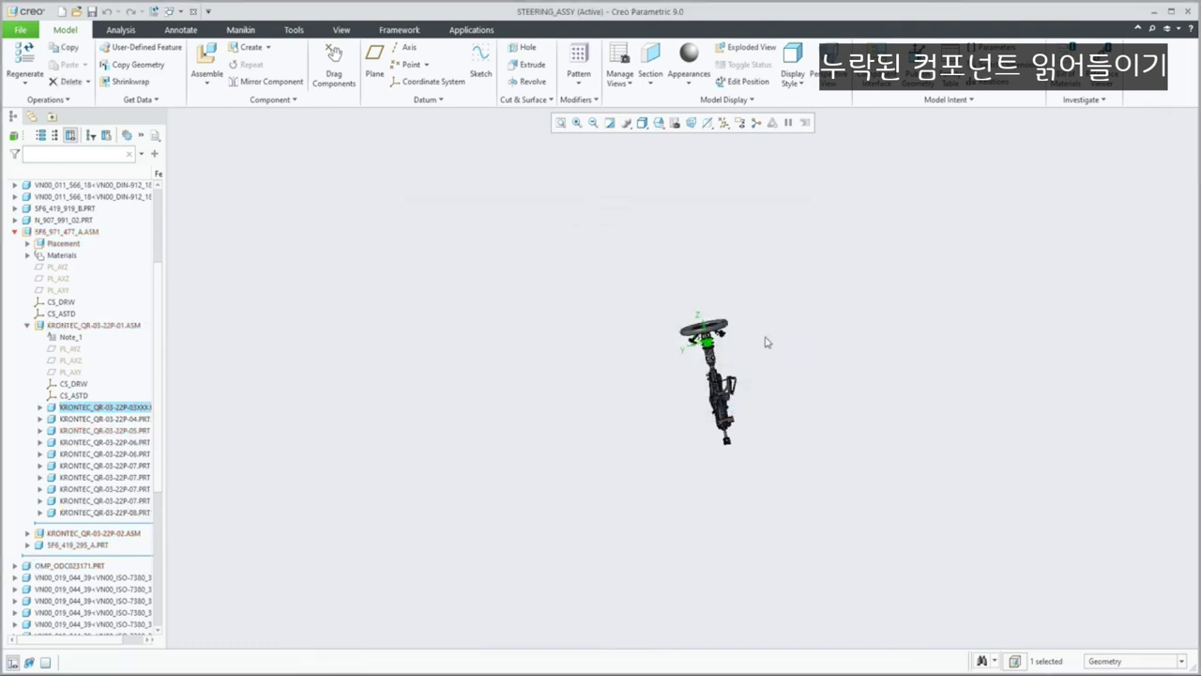
{"action": "scroll", "coordinate": [715, 338], "scroll_direction": "up", "scroll_amount": 5}
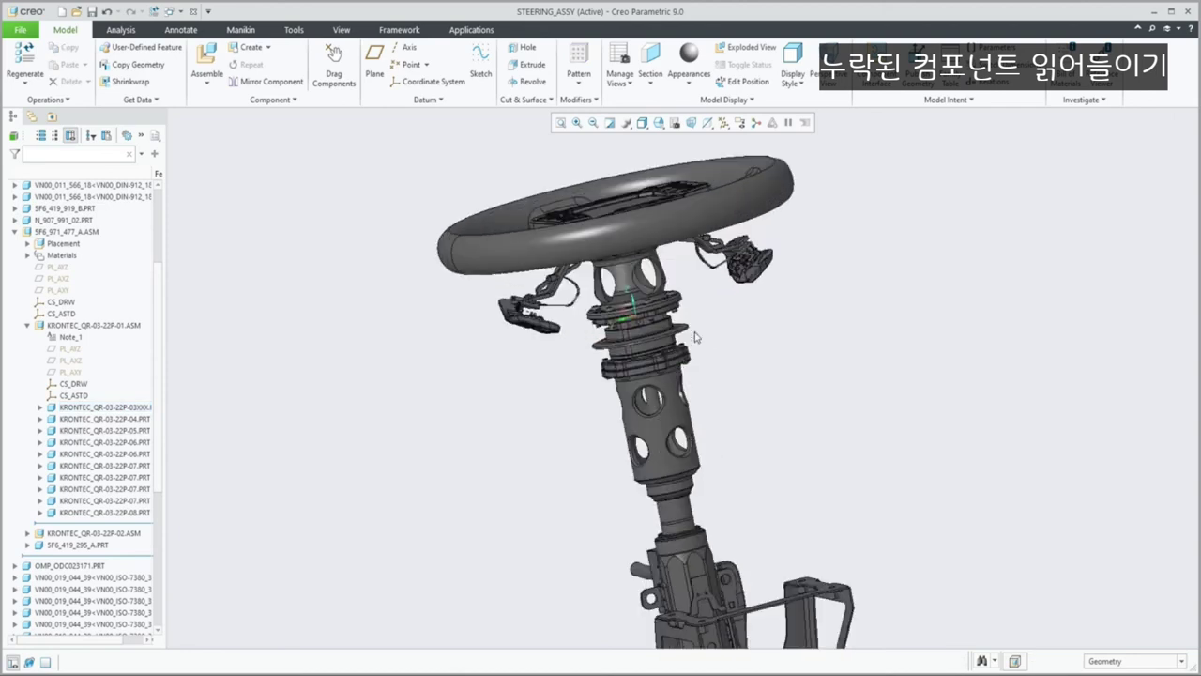
{"action": "middle_click_drag", "start_coordinate": [692, 335], "coordinate": [690, 313]}
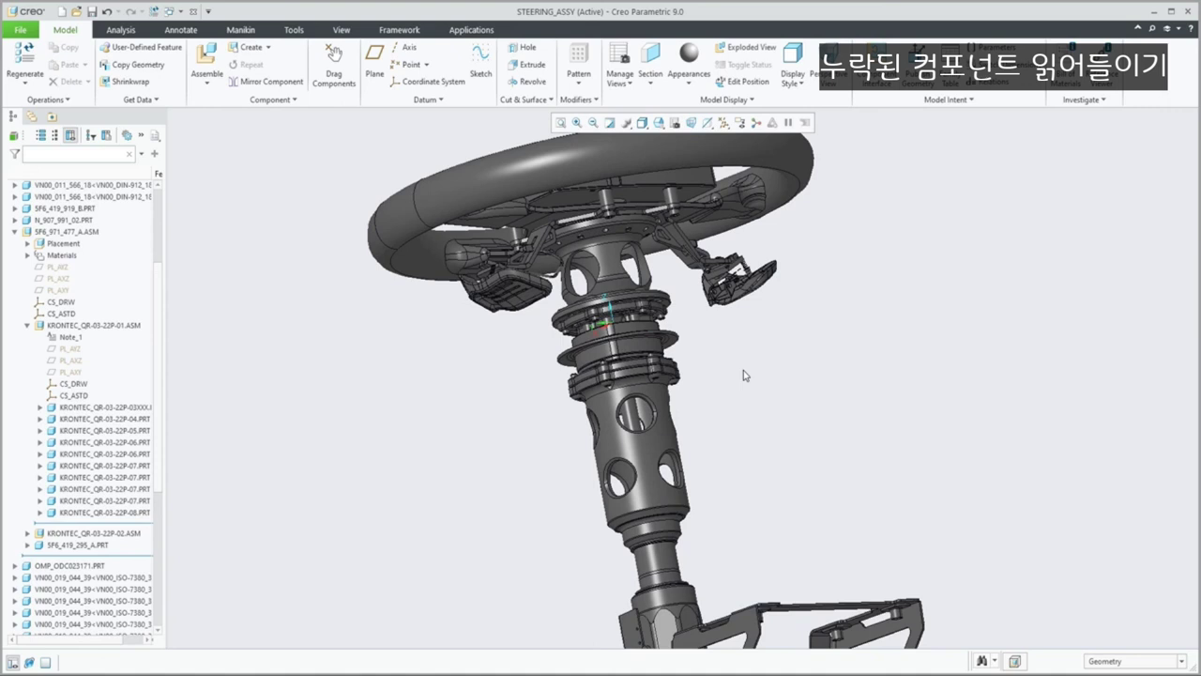
{"action": "left_click_drag", "start_coordinate": [160, 308], "coordinate": [160, 188]}
- Show STEERING_ASSY.ASM's View Changes, expanding 5F6_971_477_A.ASM and KRONTEC_QR-03-22P-01.ASM
{"action": "right_click", "coordinate": [42, 185]}
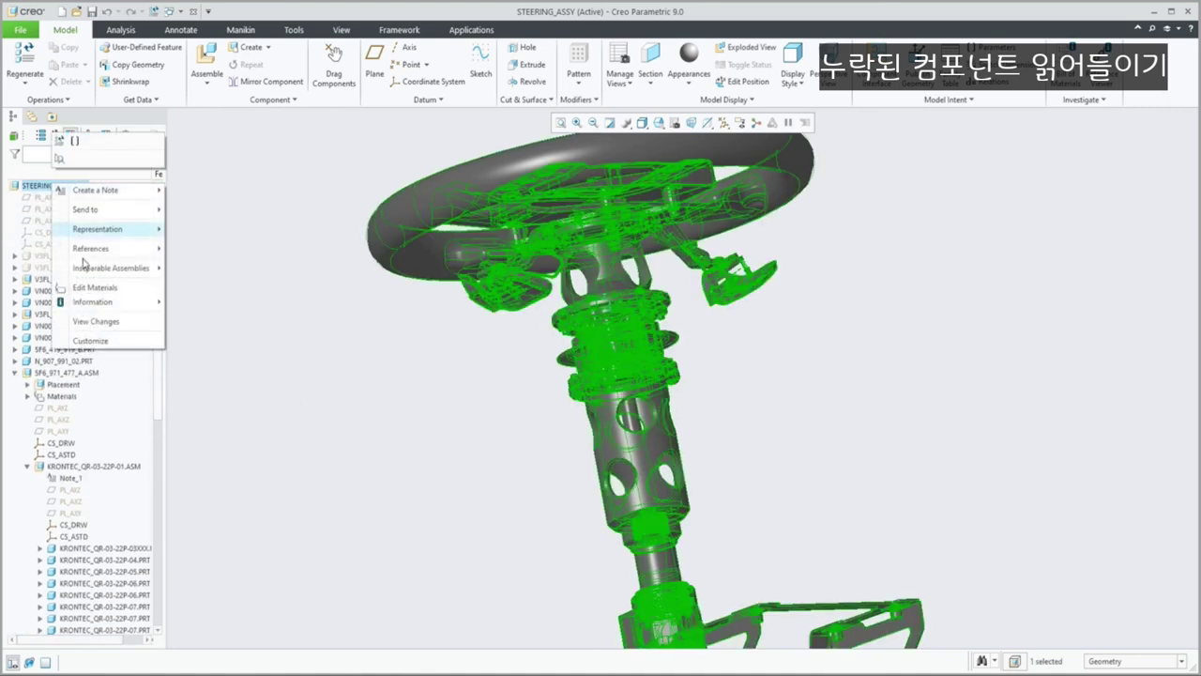
{"action": "left_click", "coordinate": [95, 322]}
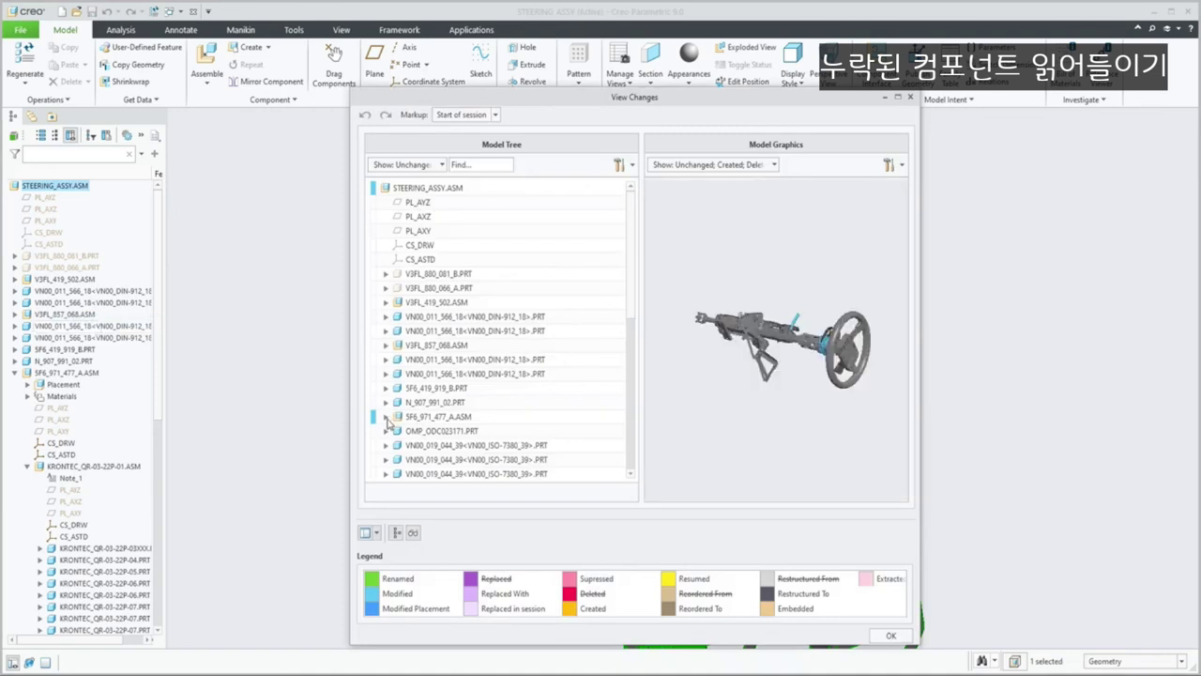
{"action": "left_click", "coordinate": [386, 417]}
{"action": "scroll", "coordinate": [387, 421], "scroll_direction": "down", "scroll_amount": 3}
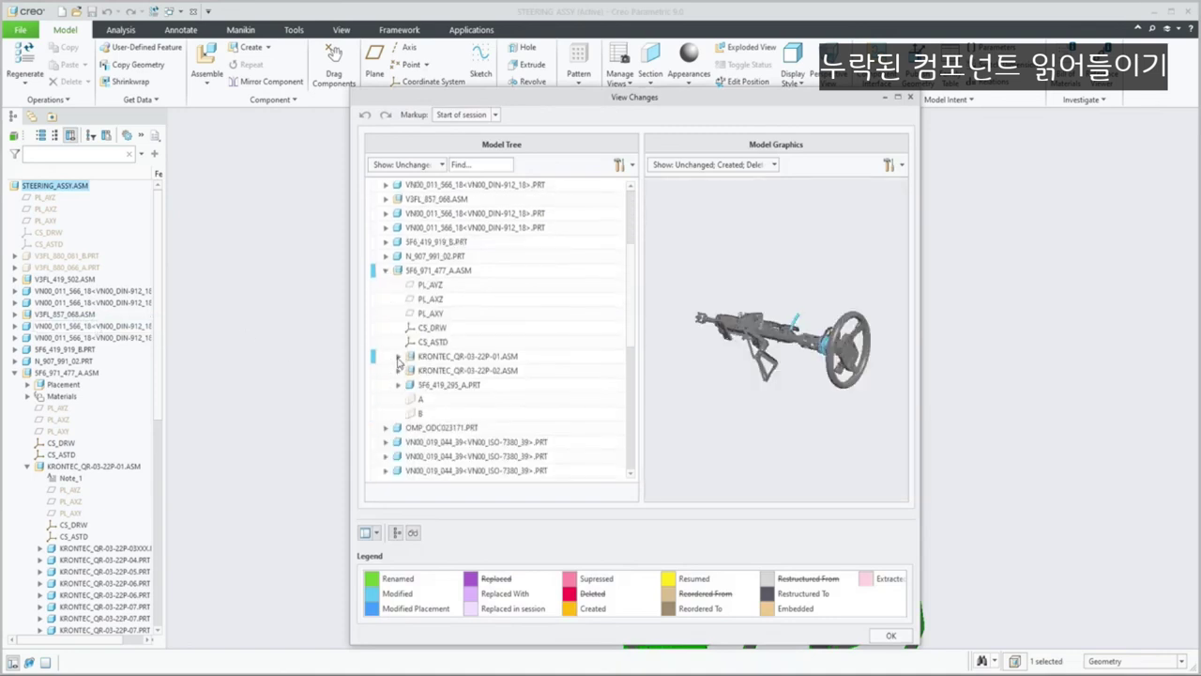
{"action": "left_click", "coordinate": [398, 357]}
{"action": "scroll", "coordinate": [402, 390], "scroll_direction": "down", "scroll_amount": 2}
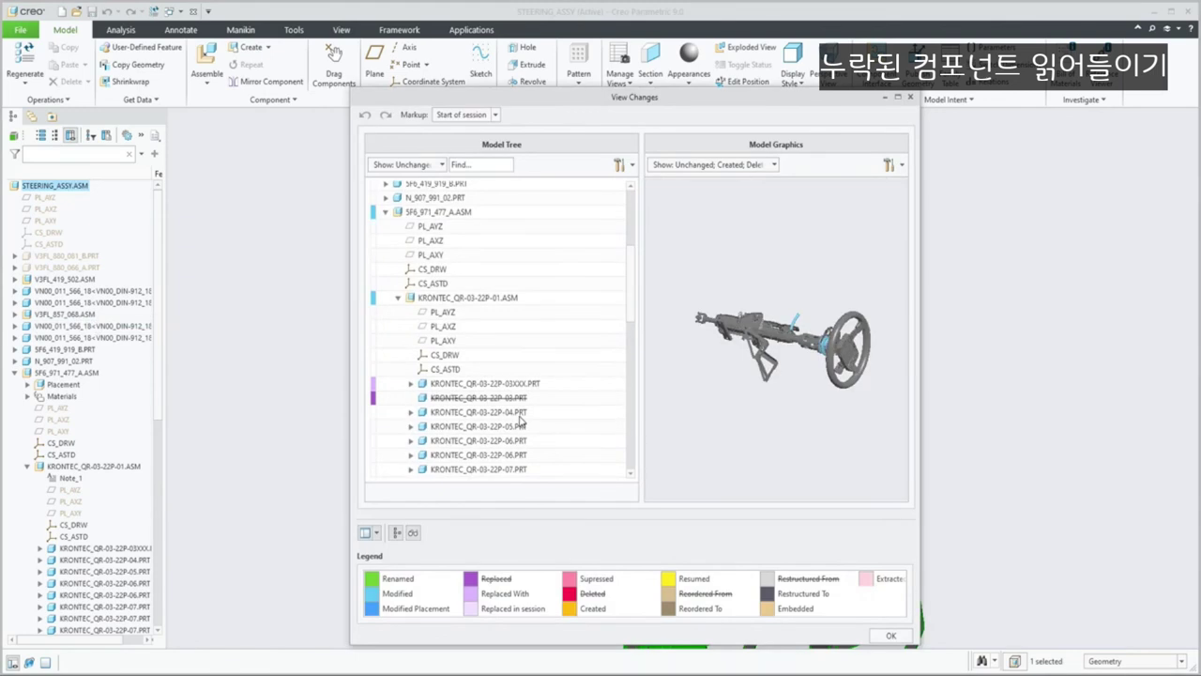